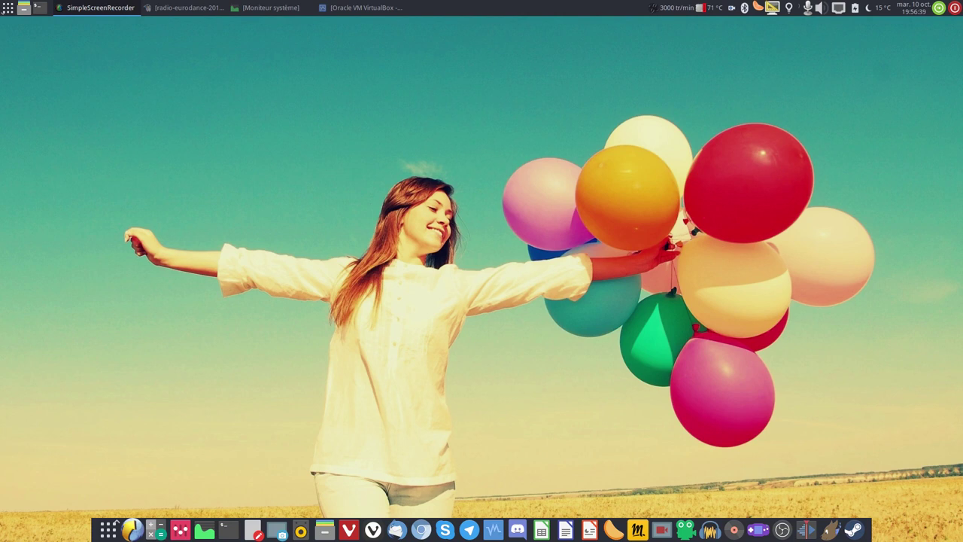
Raise the VirtualBox machine manager listing Video1–Video3 from the taskbar.
{"action": "left_click", "coordinate": [371, 9]}
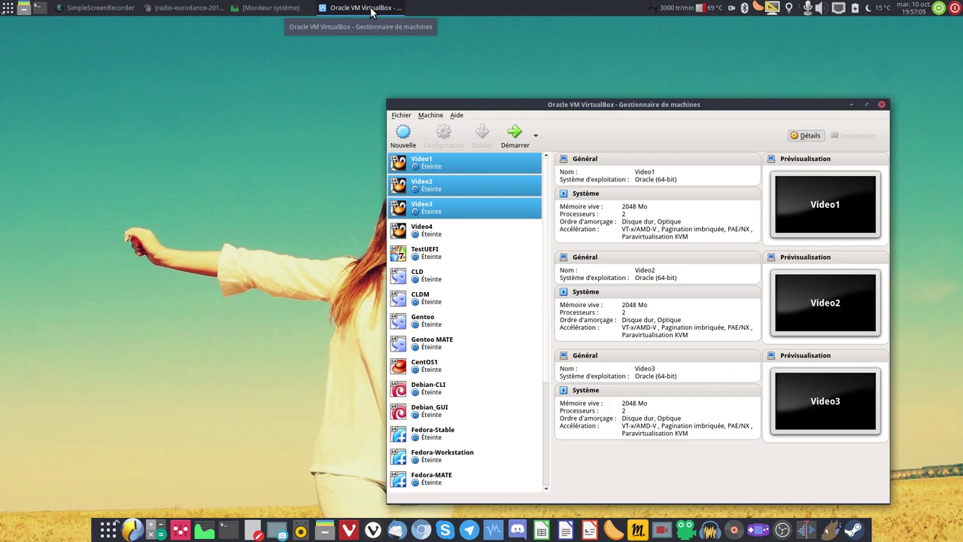
Review the attached installer ISO for Video1, Video2 and Video3, then start all three together.
{"action": "left_click_drag", "start_coordinate": [476, 94], "coordinate": [388, 63]}
{"action": "left_click", "coordinate": [391, 128]}
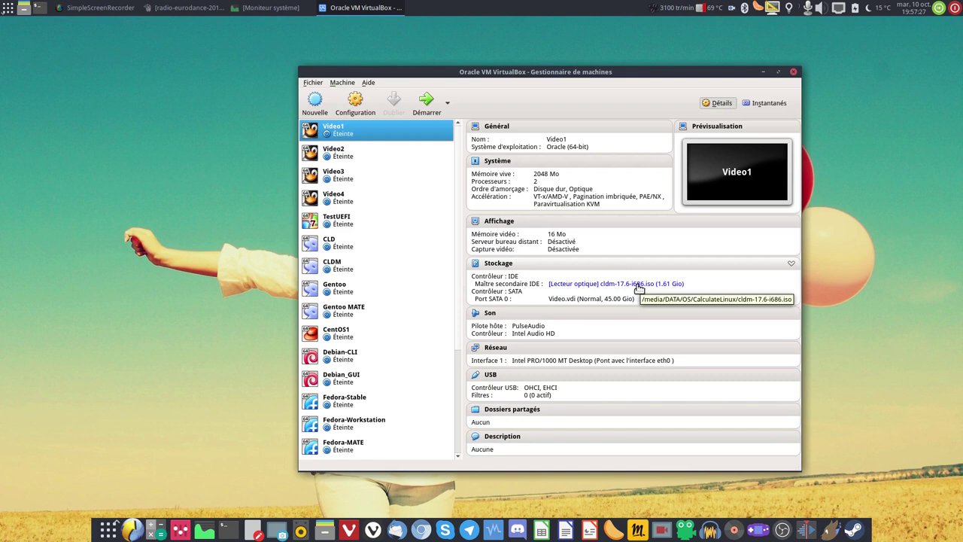
{"action": "left_click", "coordinate": [362, 150]}
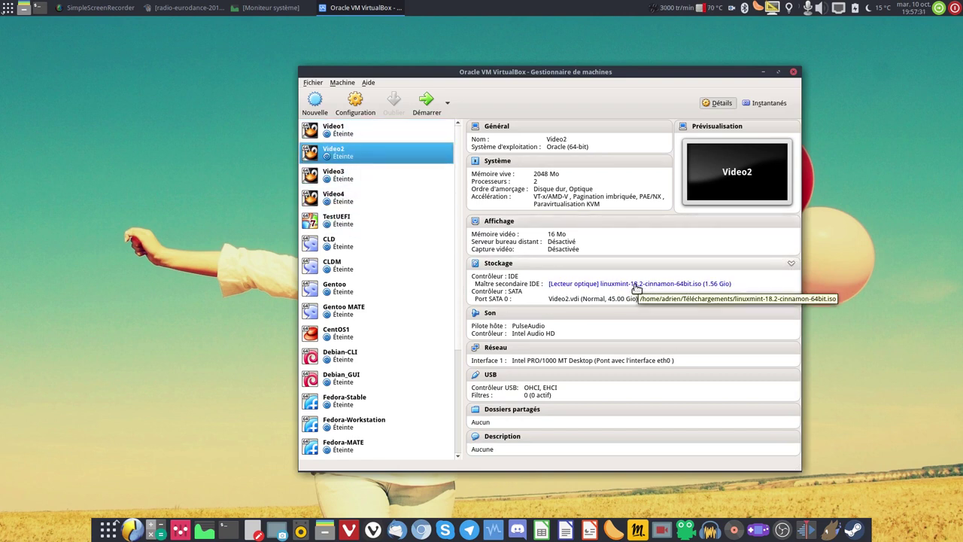
{"action": "left_click", "coordinate": [389, 178]}
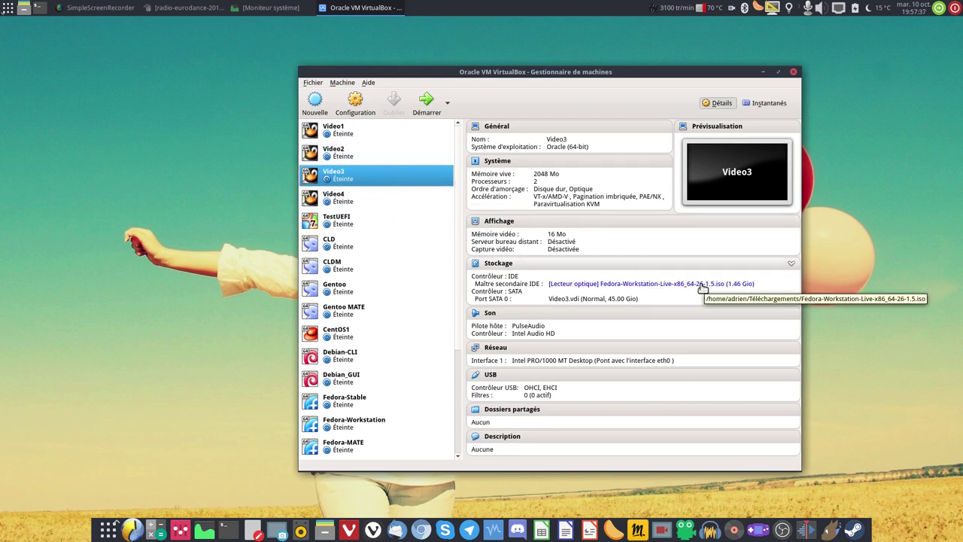
{"action": "left_click_drag", "start_coordinate": [347, 174], "coordinate": [347, 130]}
{"action": "left_click", "coordinate": [423, 110]}
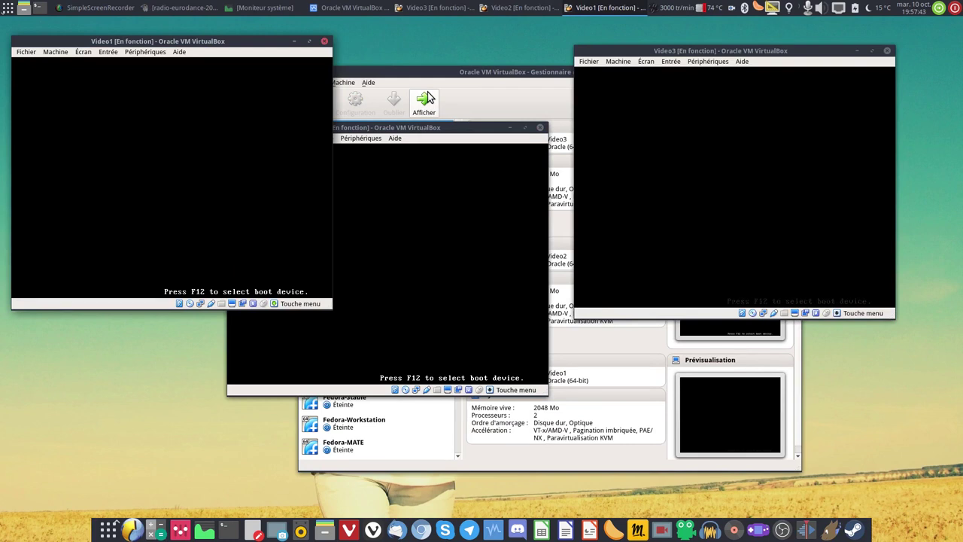
Boot Video1's Calculate Linux with the Français (France) locale, then select Video4 in the manager.
{"action": "left_click", "coordinate": [745, 52]}
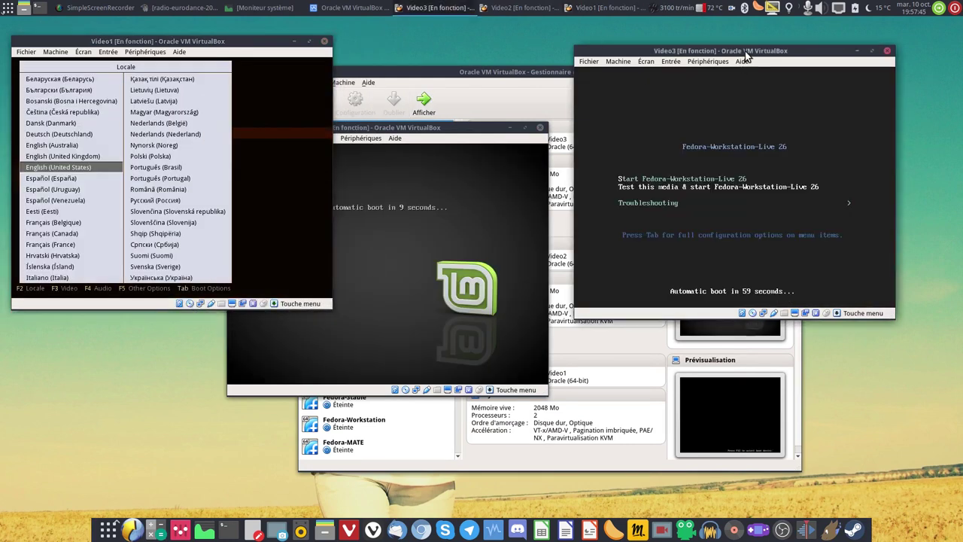
{"action": "left_click", "coordinate": [442, 129]}
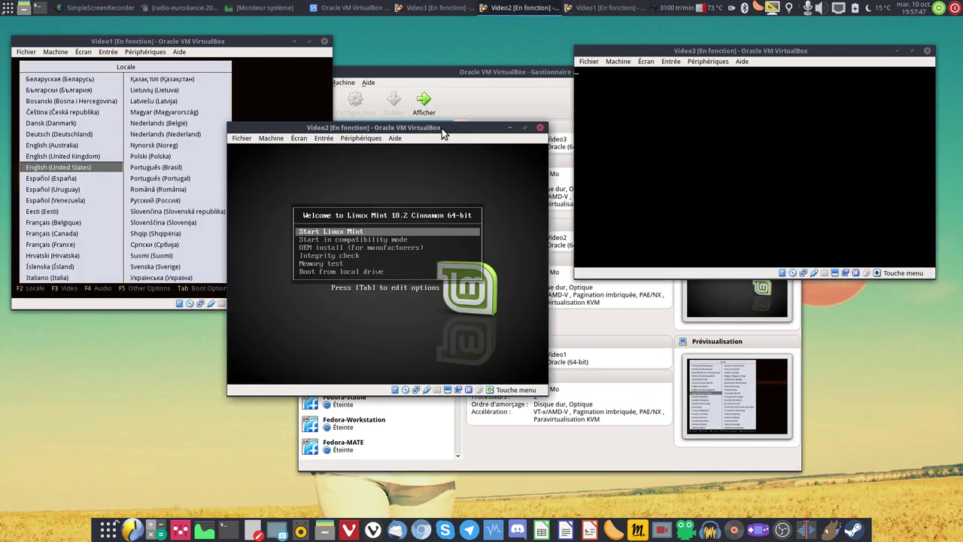
{"action": "left_click", "coordinate": [214, 43]}
{"action": "key", "text": "Down"}
{"action": "key", "text": "Down"}
{"action": "key", "text": "Down"}
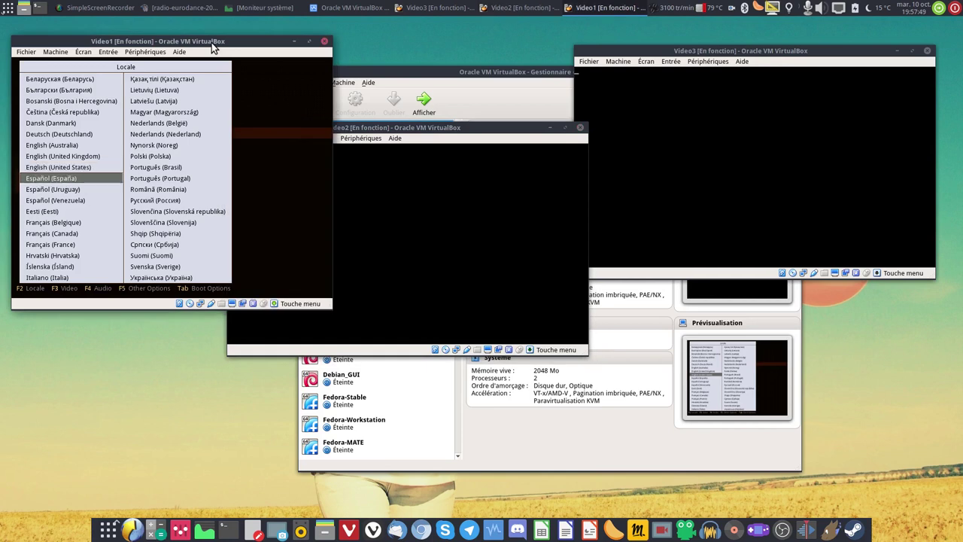
{"action": "key", "text": "Down"}
{"action": "key", "text": "Down"}
{"action": "key", "text": "Down"}
{"action": "key", "text": "Down"}
{"action": "key", "text": "Return"}
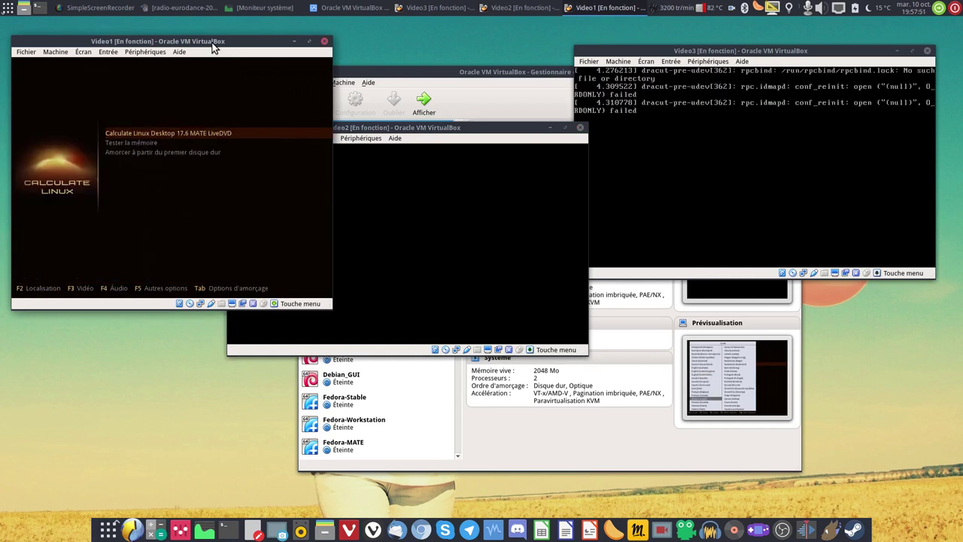
{"action": "key", "text": "Return"}
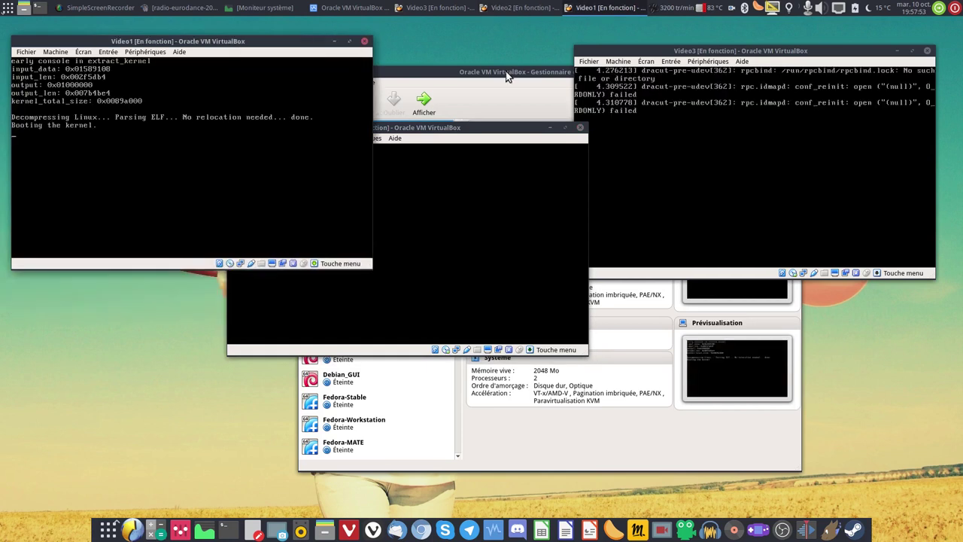
{"action": "left_click", "coordinate": [506, 73]}
{"action": "left_click", "coordinate": [359, 193]}
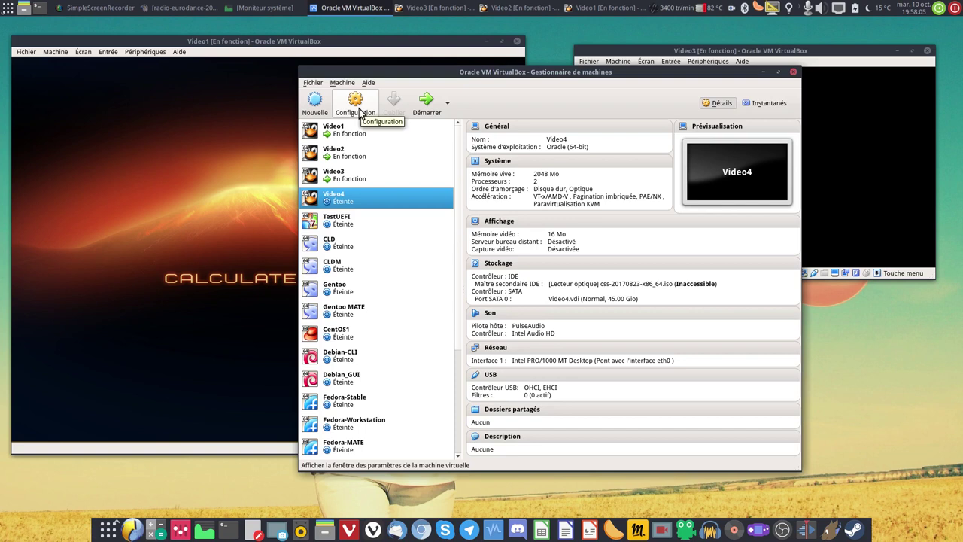
Review Video4's general, system, processor, acceleration and display settings.
{"action": "left_click", "coordinate": [360, 111]}
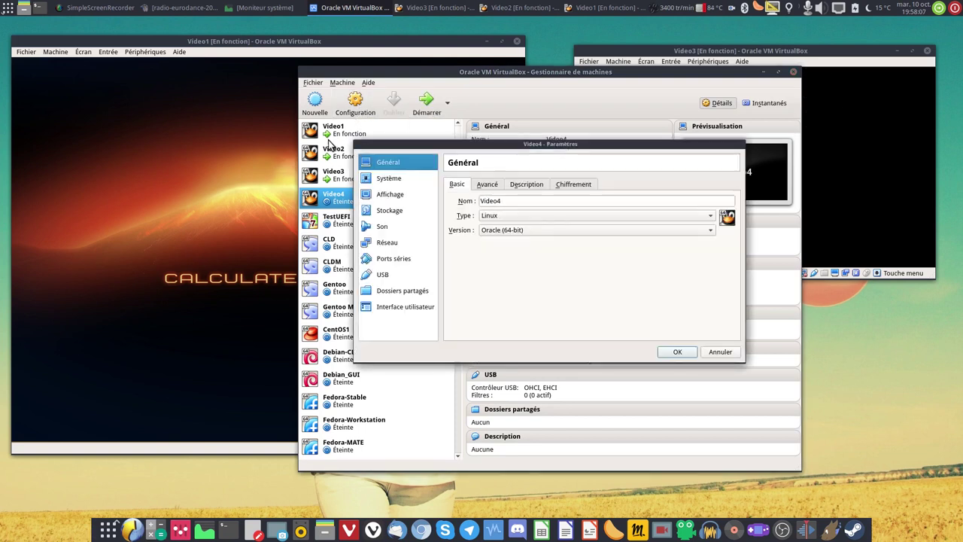
{"action": "left_click_drag", "start_coordinate": [437, 141], "coordinate": [492, 119]}
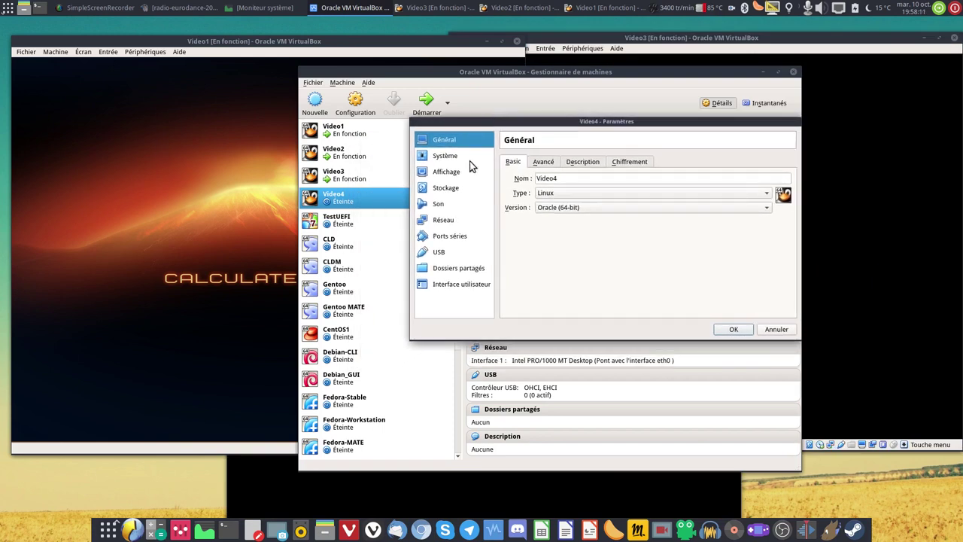
{"action": "left_click", "coordinate": [544, 163]}
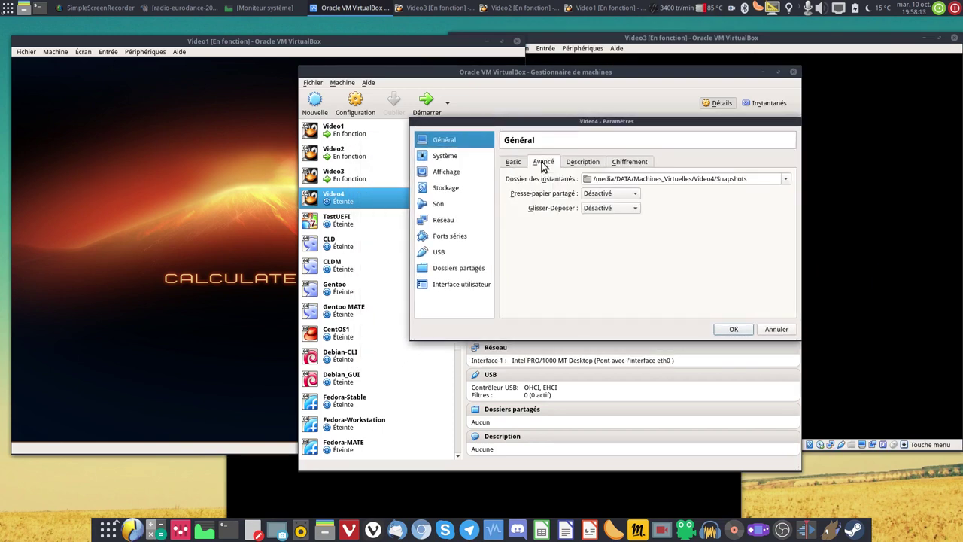
{"action": "left_click", "coordinate": [460, 158]}
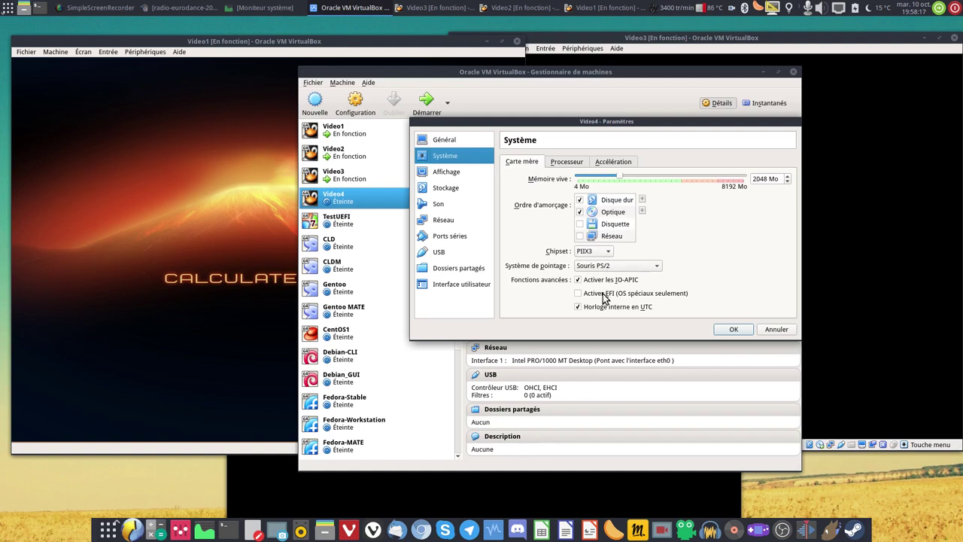
{"action": "left_click", "coordinate": [560, 163]}
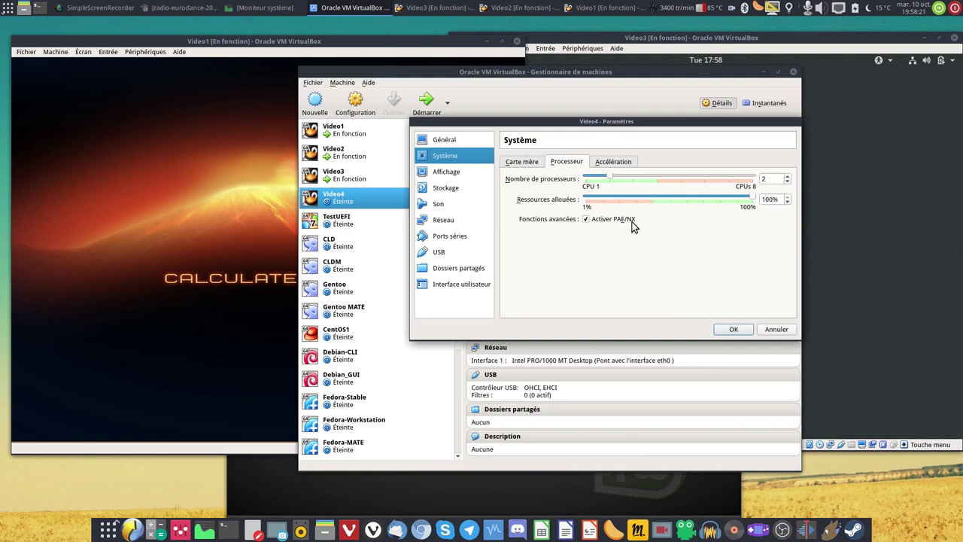
{"action": "left_click", "coordinate": [615, 162]}
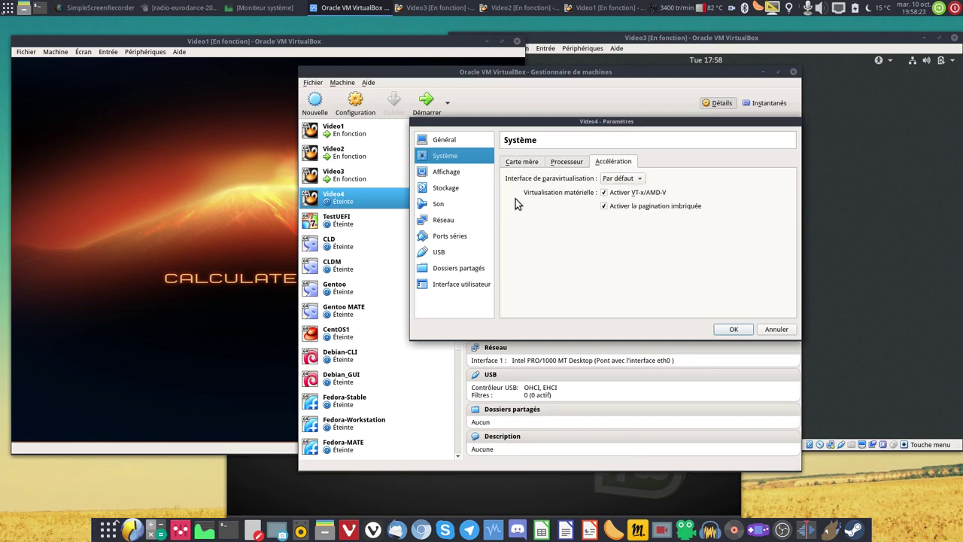
{"action": "left_click", "coordinate": [450, 172]}
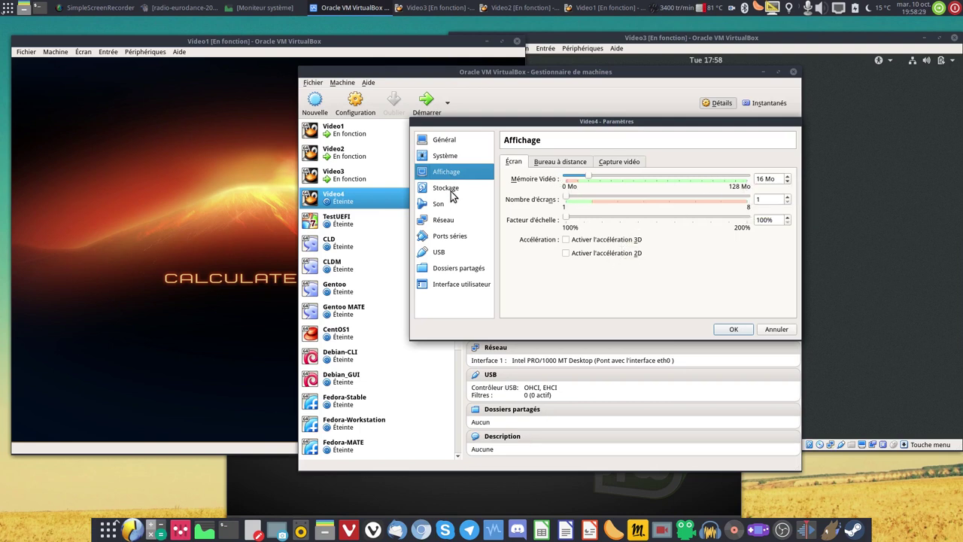
{"action": "left_click", "coordinate": [455, 190]}
Mark Video4's Video4.vdi disk as solid-state and hot-pluggable.
{"action": "left_click", "coordinate": [542, 209]}
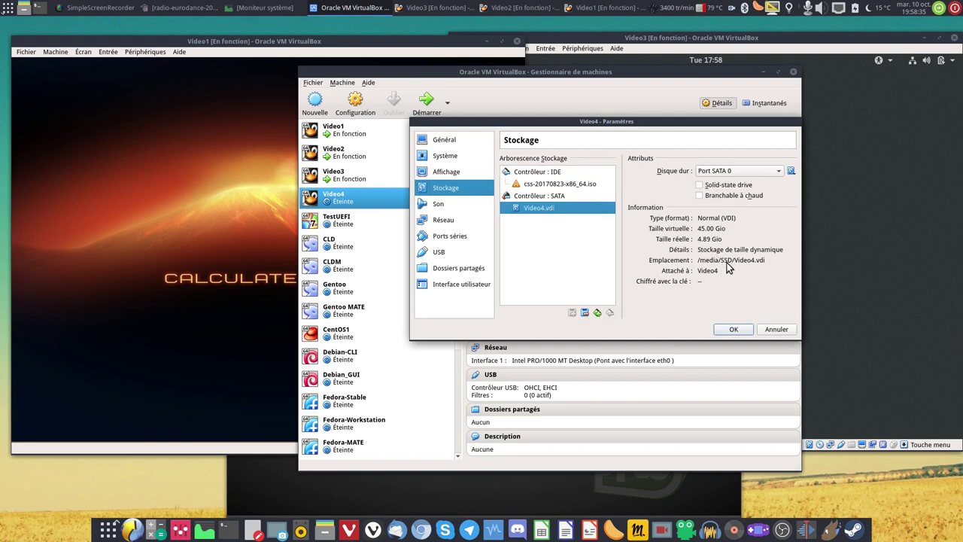
{"action": "left_click", "coordinate": [727, 188]}
{"action": "left_click", "coordinate": [736, 196]}
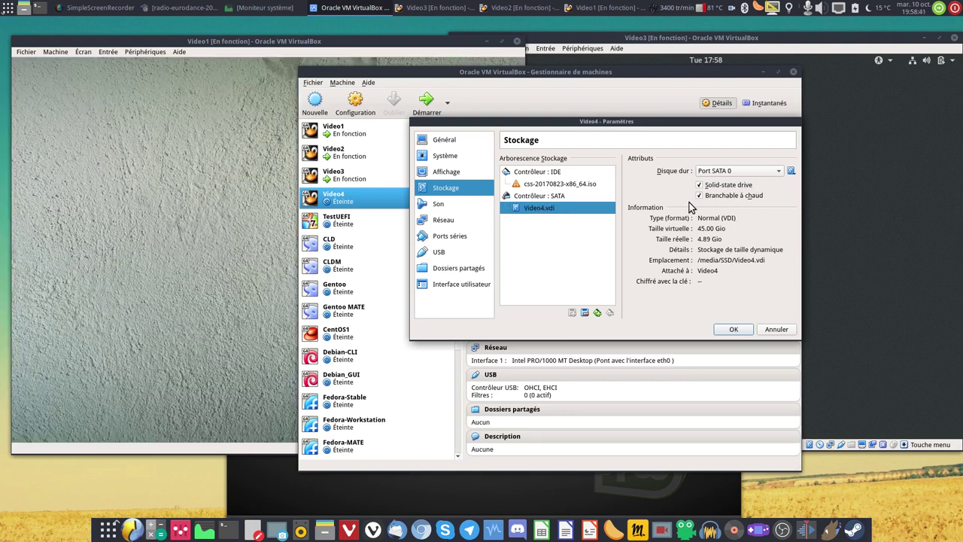
{"action": "left_click", "coordinate": [568, 196]}
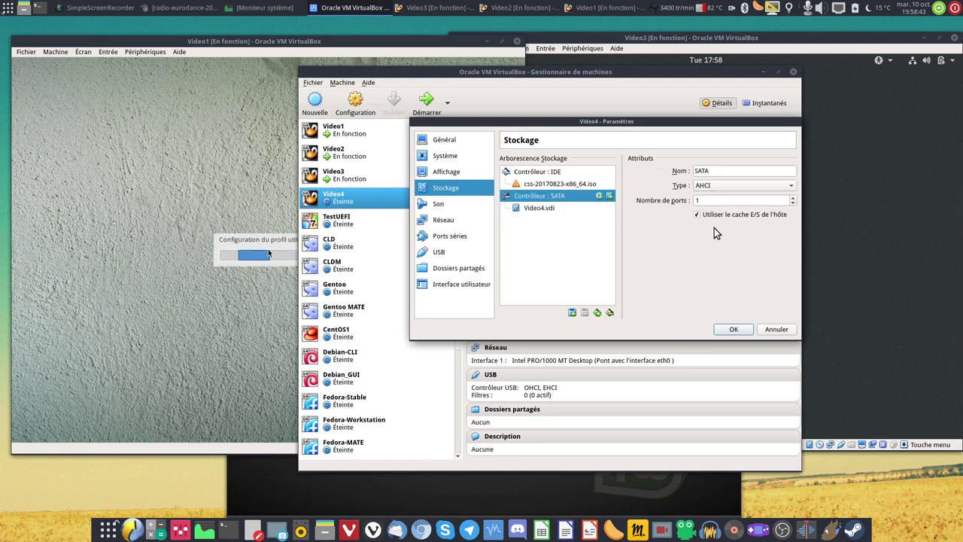
Review Video4's sound, four network adapters, serial ports and USB settings, then save.
{"action": "left_click", "coordinate": [444, 208]}
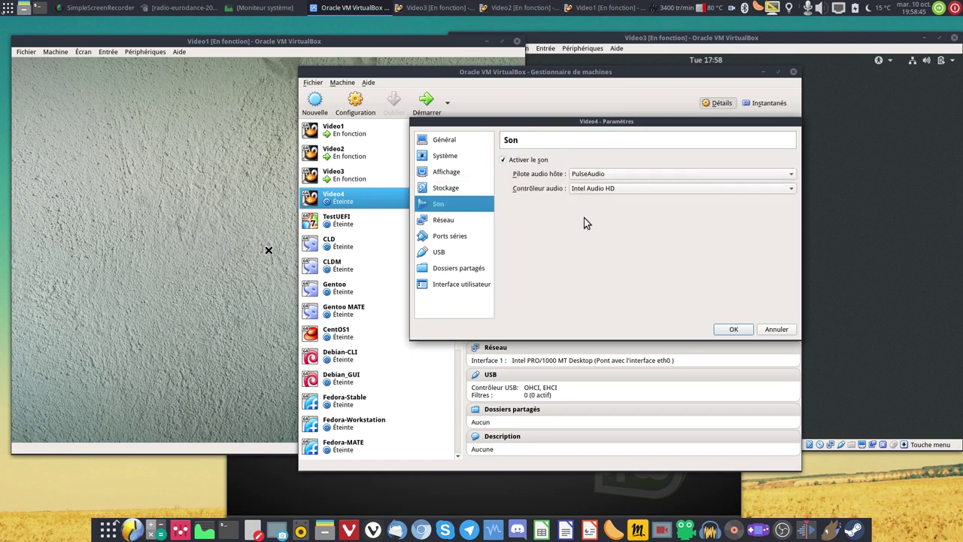
{"action": "left_click", "coordinate": [452, 221]}
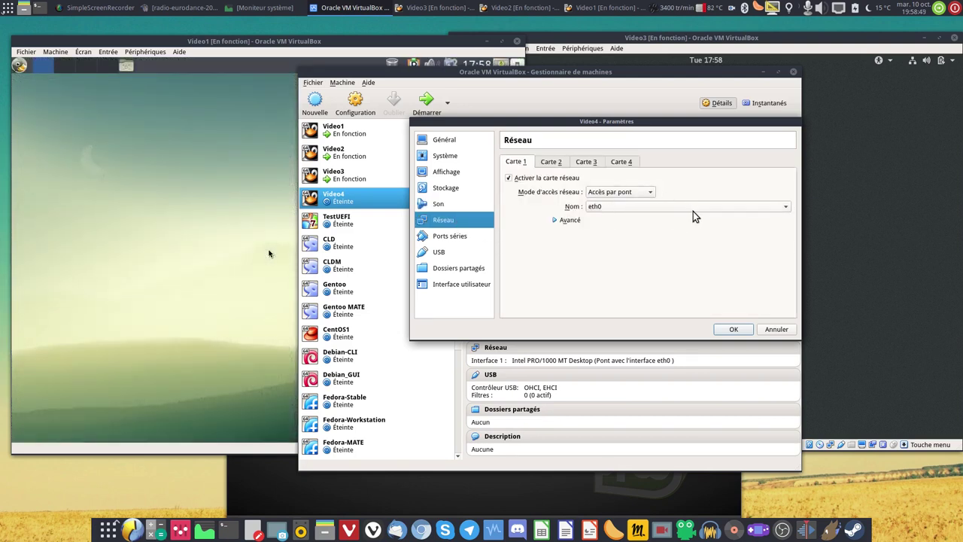
{"action": "left_click", "coordinate": [559, 164]}
{"action": "left_click", "coordinate": [593, 164]}
{"action": "left_click", "coordinate": [627, 166]}
{"action": "left_click", "coordinate": [447, 238]}
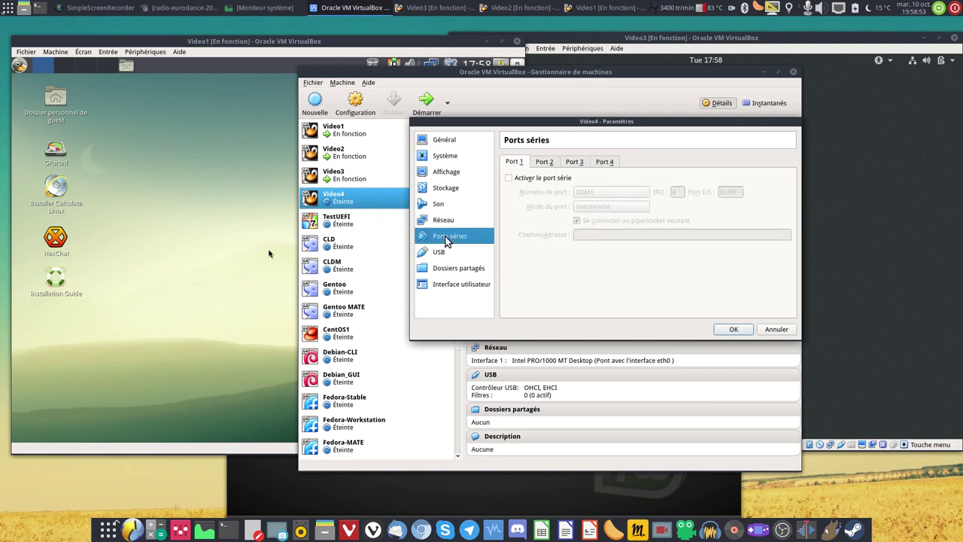
{"action": "left_click", "coordinate": [440, 253]}
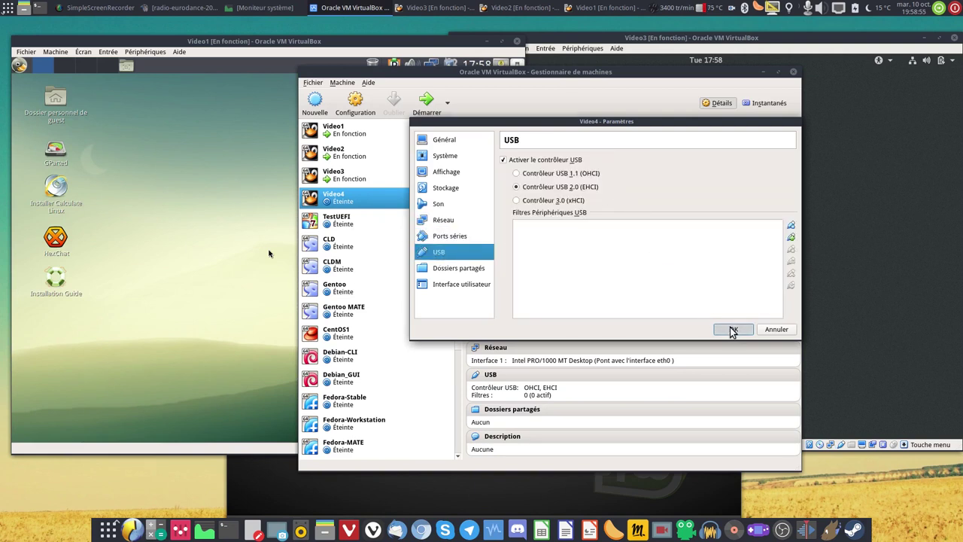
{"action": "left_click", "coordinate": [734, 329]}
Inspect Video3's storage and Video3.vdi disk, closing its settings without saving.
{"action": "left_click", "coordinate": [346, 175]}
{"action": "key", "text": "ctrl+s"}
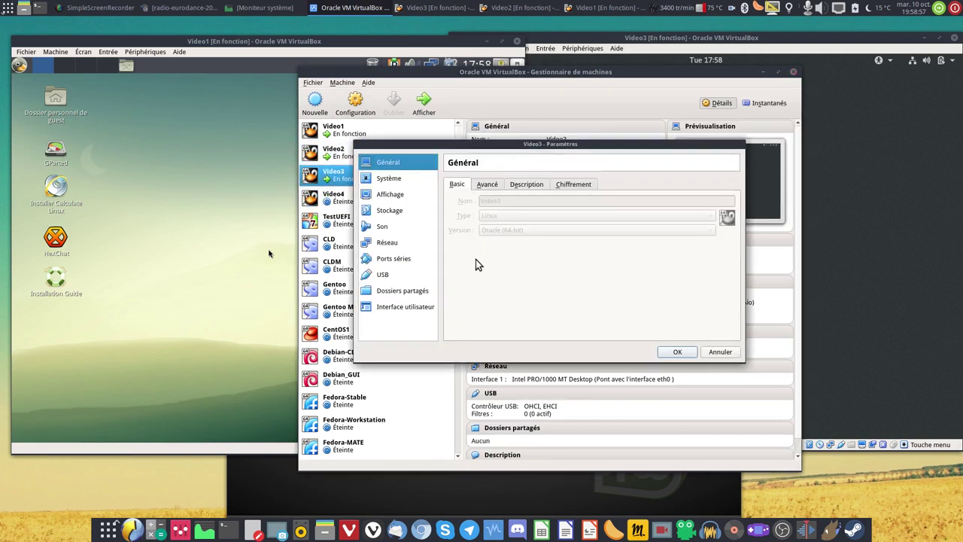
{"action": "left_click", "coordinate": [393, 214]}
{"action": "left_click", "coordinate": [468, 223]}
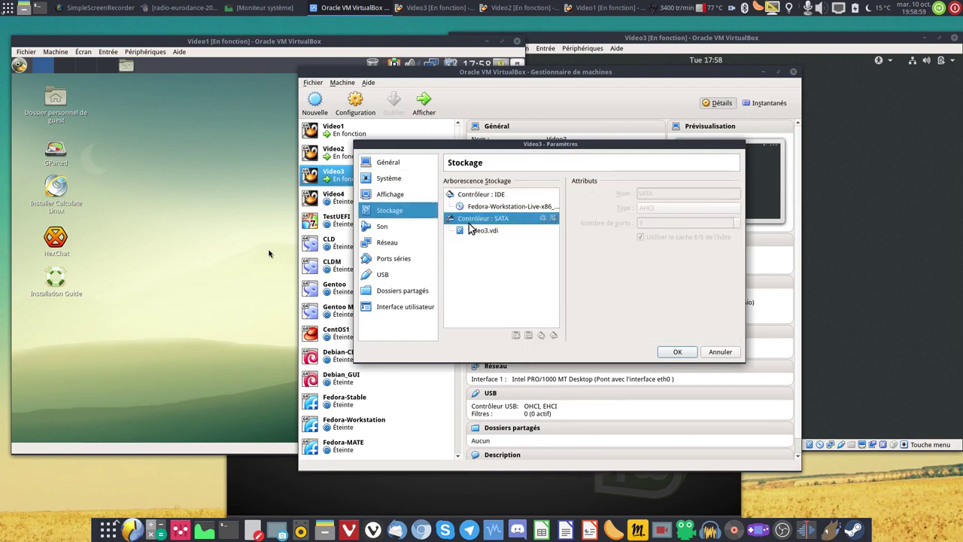
{"action": "left_click", "coordinate": [474, 231]}
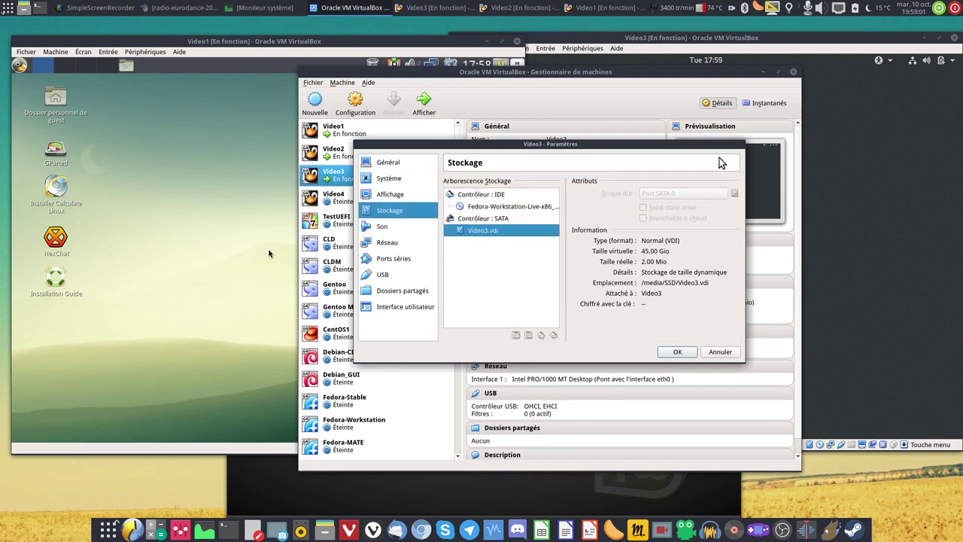
{"action": "left_click", "coordinate": [715, 351]}
Inspect Video2's system, display and storage settings, cancel, and close the manager.
{"action": "left_click", "coordinate": [392, 158]}
{"action": "left_click", "coordinate": [350, 104]}
{"action": "left_click", "coordinate": [396, 180]}
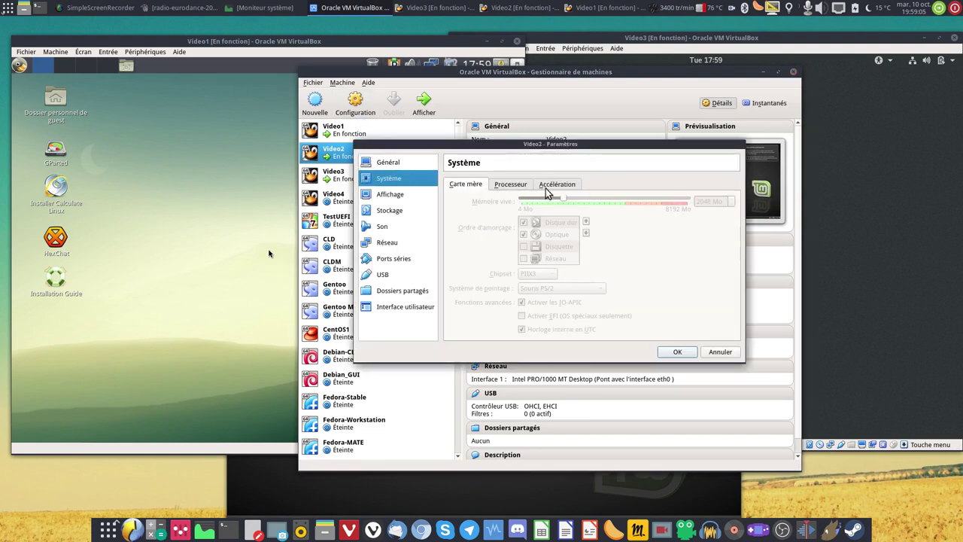
{"action": "left_click", "coordinate": [379, 195]}
{"action": "left_click", "coordinate": [384, 213]}
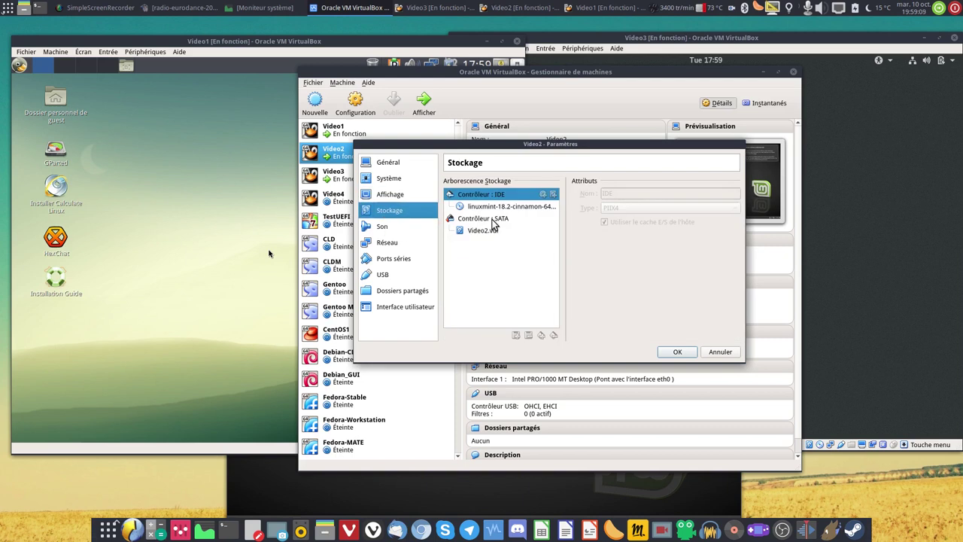
{"action": "left_click", "coordinate": [495, 219]}
{"action": "left_click", "coordinate": [494, 231]}
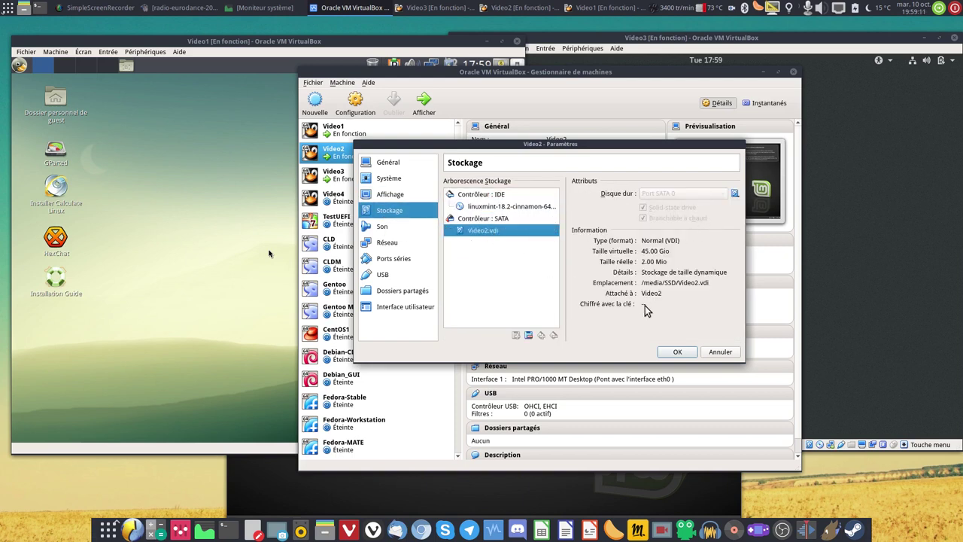
{"action": "left_click", "coordinate": [721, 351]}
{"action": "left_click", "coordinate": [793, 72]}
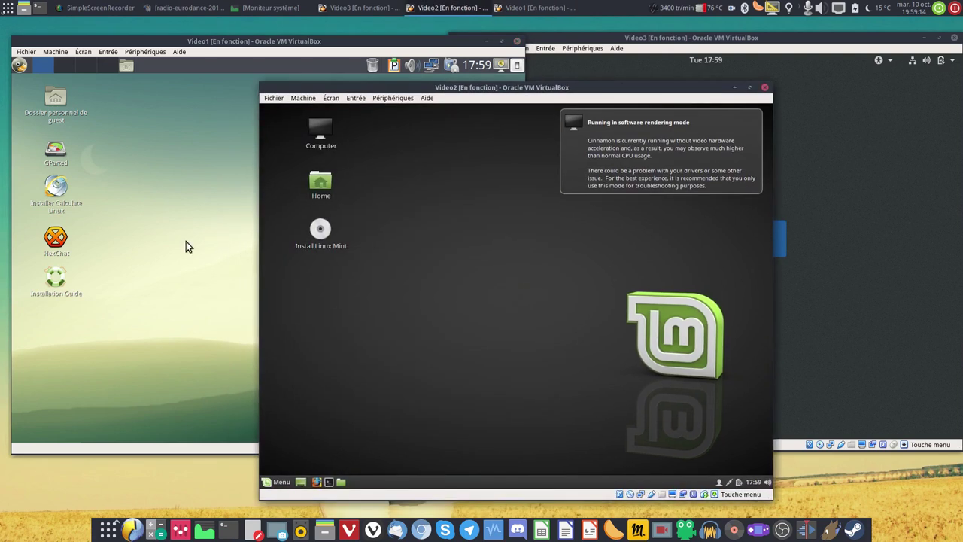
Launch a MATE terminal in Video1's Calculate Linux guest and run htop.
{"action": "left_click", "coordinate": [186, 242]}
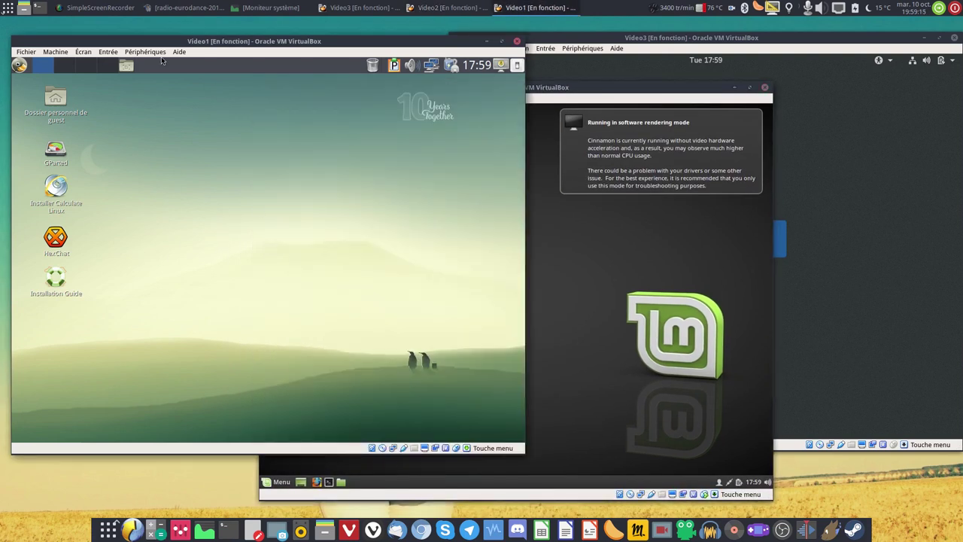
{"action": "left_click", "coordinate": [19, 64]}
{"action": "mouse_move", "coordinate": [51, 139]}
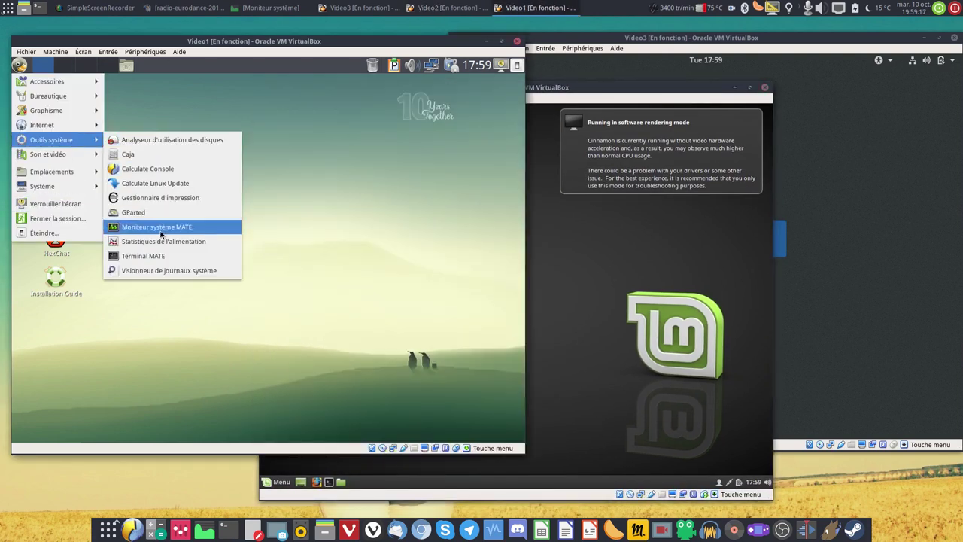
{"action": "left_click", "coordinate": [158, 255]}
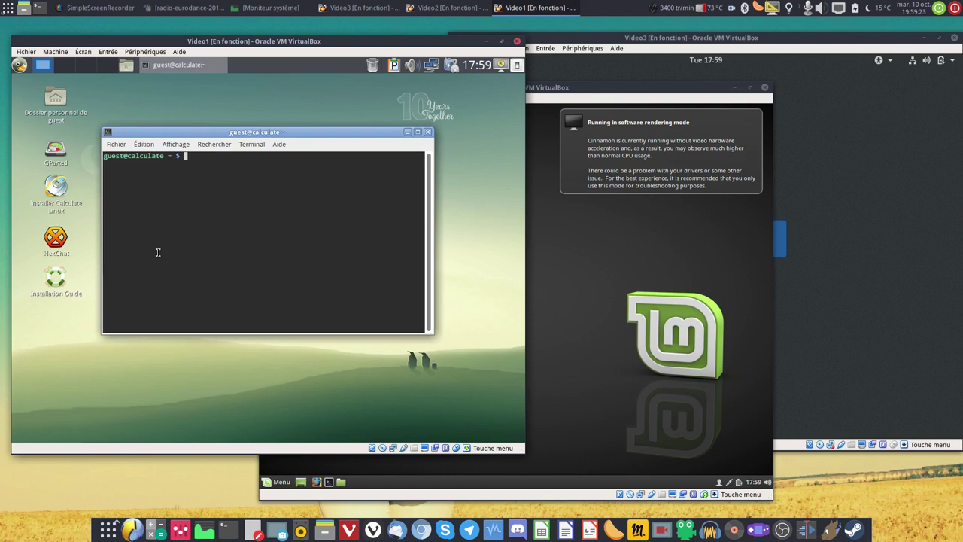
{"action": "type", "text": "htop"}
{"action": "key", "text": "Return"}
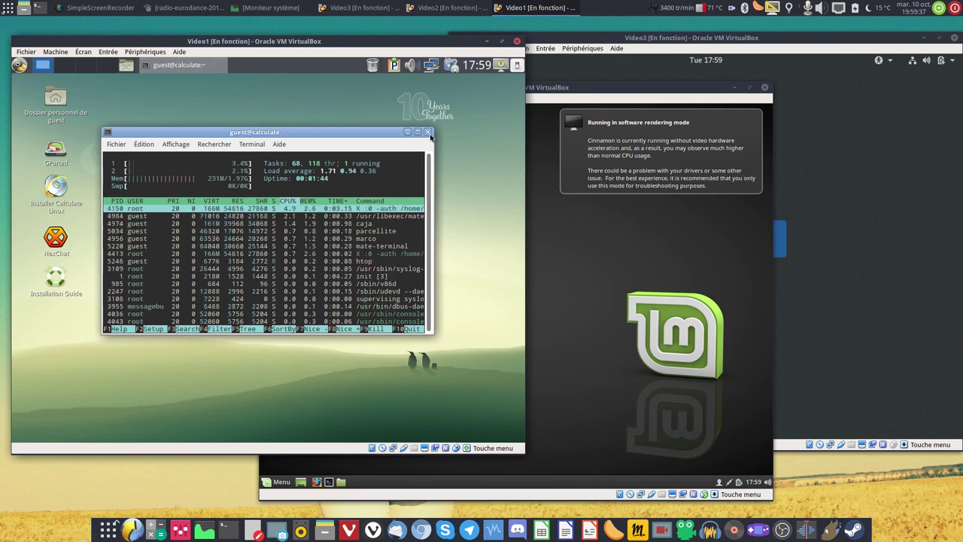
Close the htop terminal, launch GParted and create a new partition table on /dev/sda.
{"action": "left_click", "coordinate": [428, 133]}
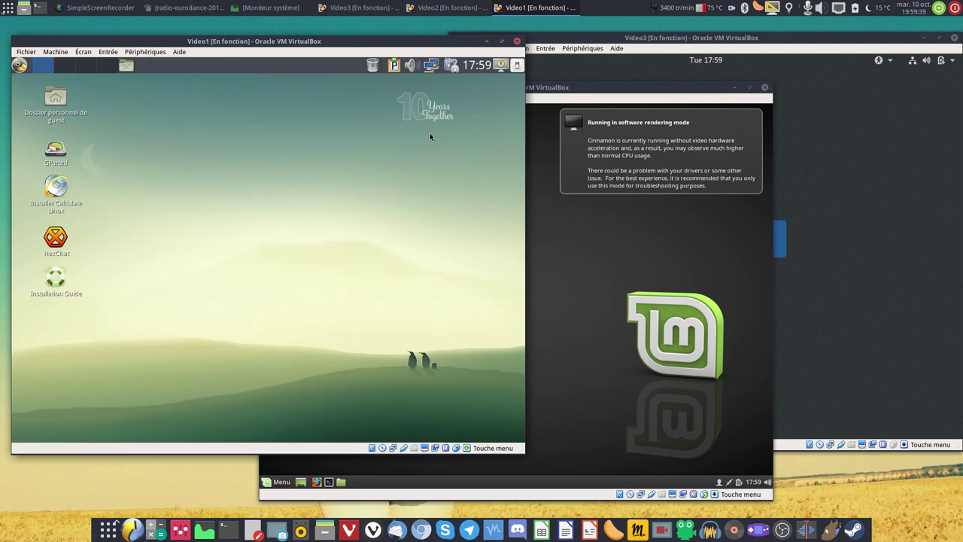
{"action": "double_click", "coordinate": [55, 150]}
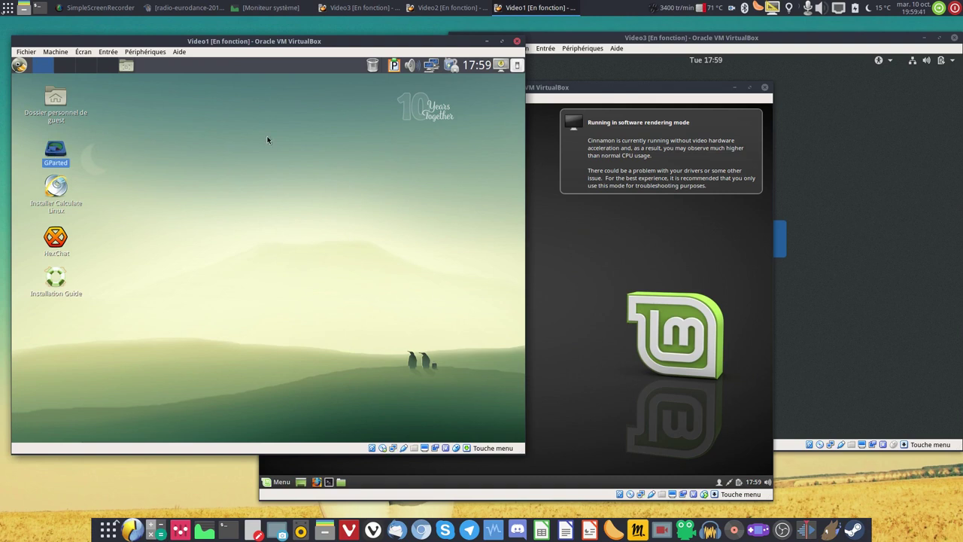
{"action": "left_click", "coordinate": [183, 126]}
{"action": "left_click", "coordinate": [203, 137]}
{"action": "left_click", "coordinate": [446, 284]}
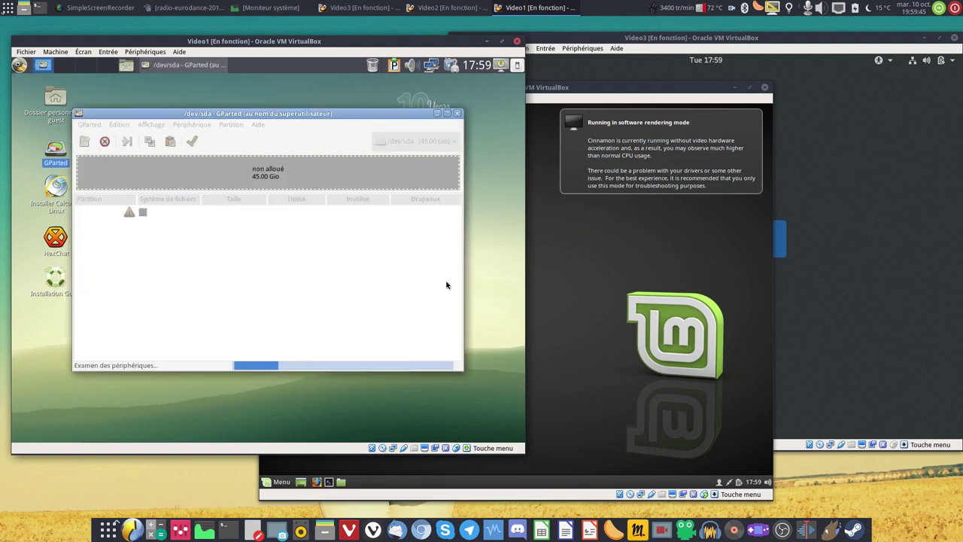
Add a 45 GiB ext4 partition over the unallocated space and apply the changes.
{"action": "right_click", "coordinate": [207, 171]}
{"action": "left_click", "coordinate": [226, 179]}
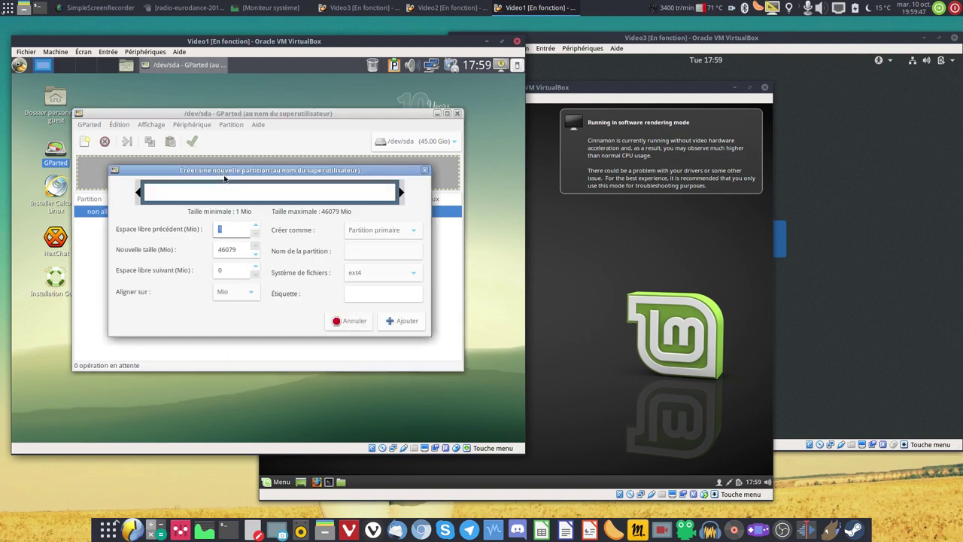
{"action": "left_click", "coordinate": [403, 321]}
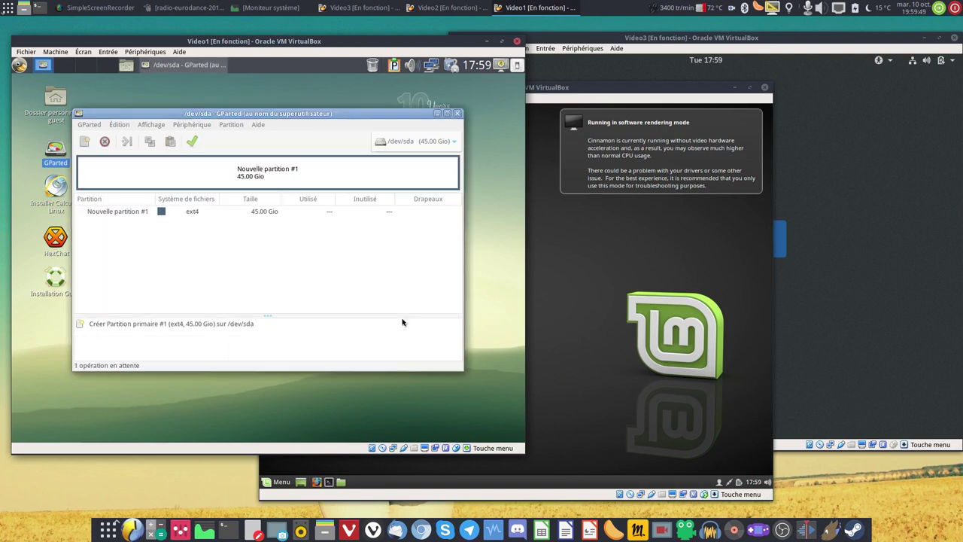
{"action": "left_click", "coordinate": [192, 141]}
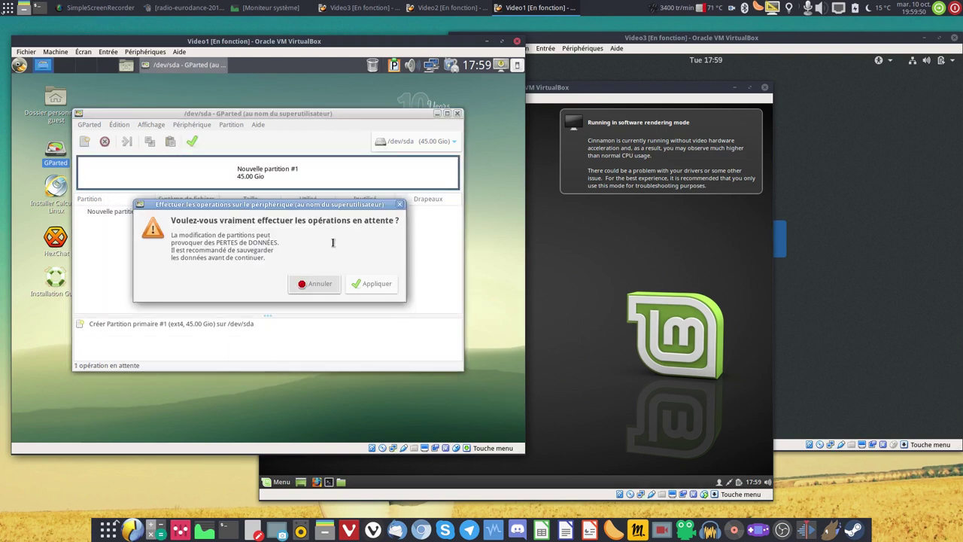
{"action": "left_click", "coordinate": [365, 283]}
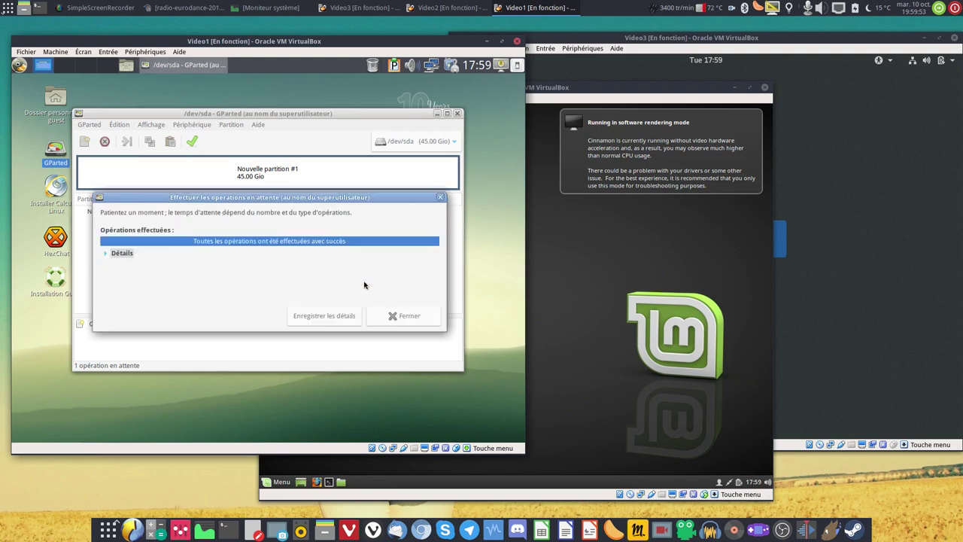
{"action": "left_click", "coordinate": [401, 316]}
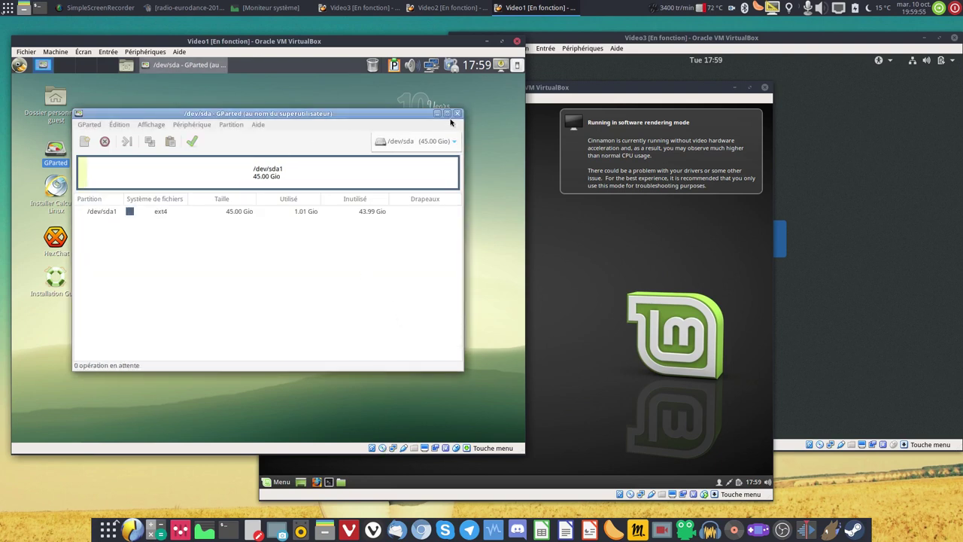
{"action": "left_click", "coordinate": [19, 64]}
Run htop again in a new guest terminal, enlarge its text, then close it.
{"action": "left_click", "coordinate": [19, 65]}
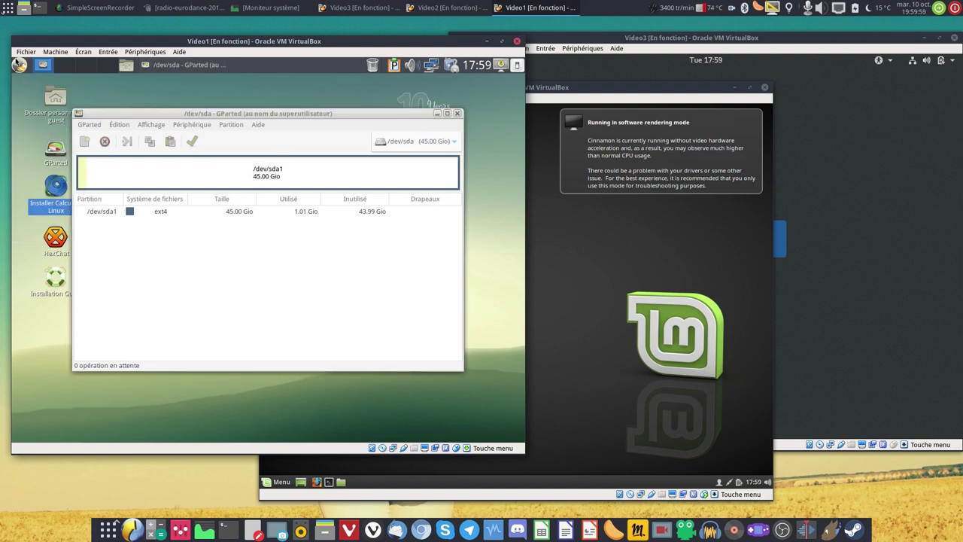
{"action": "left_click", "coordinate": [19, 64]}
{"action": "mouse_move", "coordinate": [83, 139]}
{"action": "left_click", "coordinate": [120, 256]}
{"action": "type", "text": "htop"}
{"action": "key", "text": "Return"}
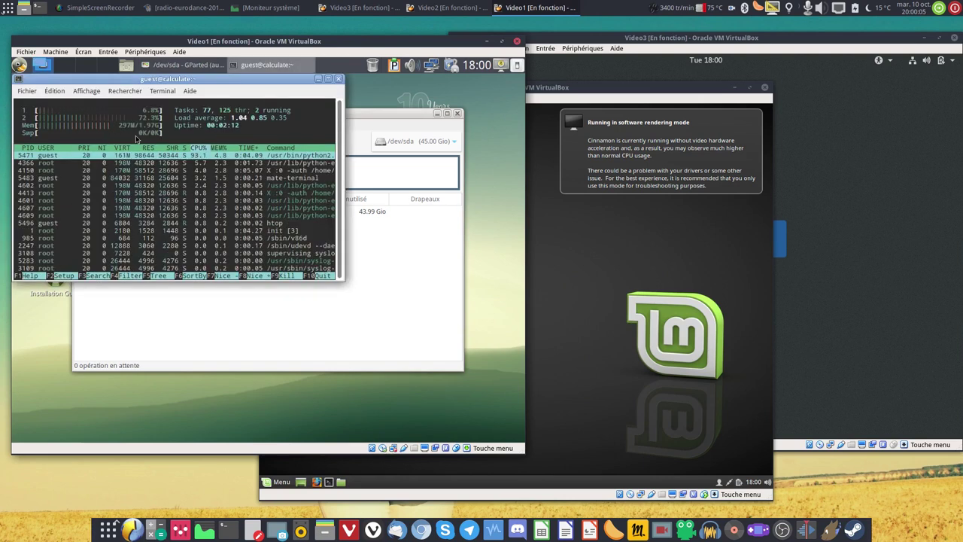
{"action": "left_click", "coordinate": [25, 137]}
{"action": "key", "text": "ctrl+plus"}
{"action": "key", "text": "ctrl+plus"}
{"action": "key", "text": "ctrl+plus"}
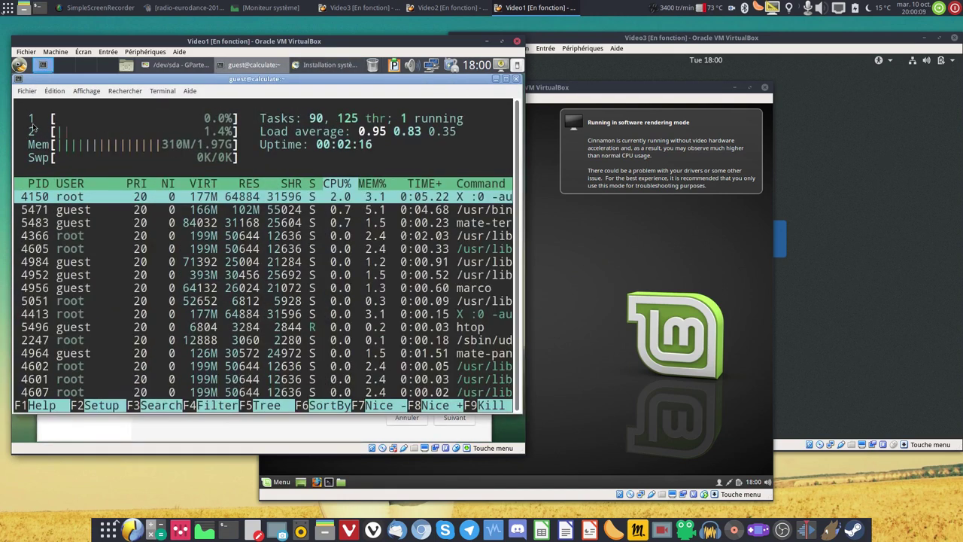
{"action": "left_click", "coordinate": [516, 79]}
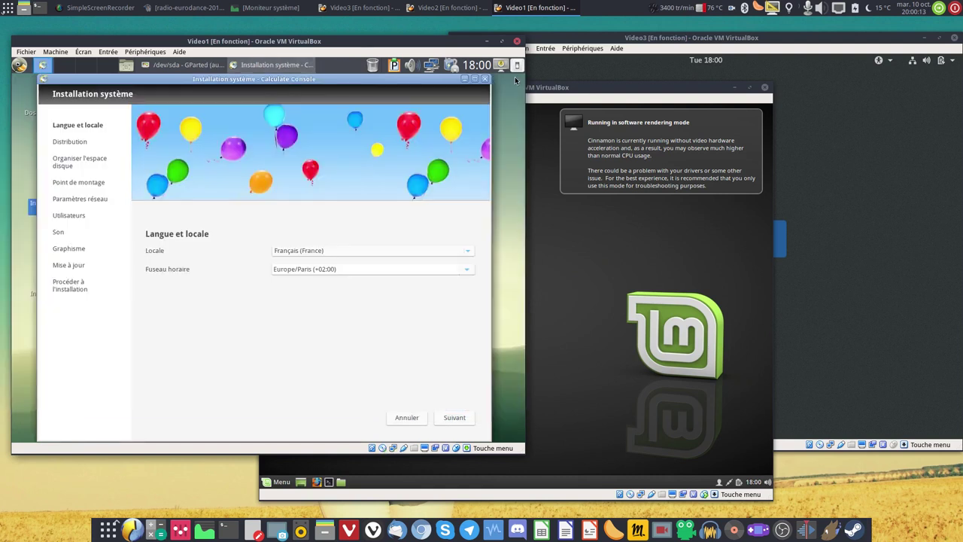
Advance the installer past language and distribution, choosing Utiliser les partitions existantes.
{"action": "left_click", "coordinate": [452, 417]}
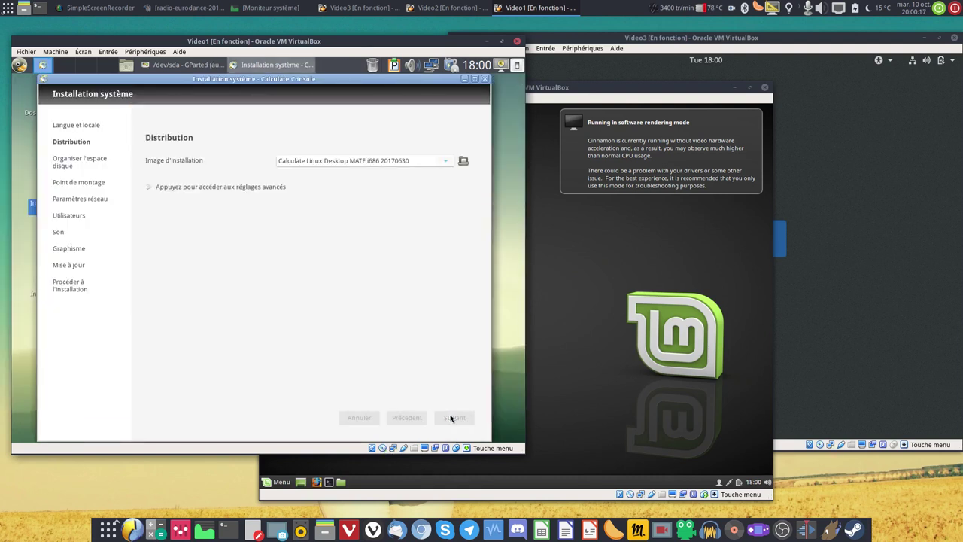
{"action": "left_click", "coordinate": [178, 173]}
{"action": "left_click", "coordinate": [166, 200]}
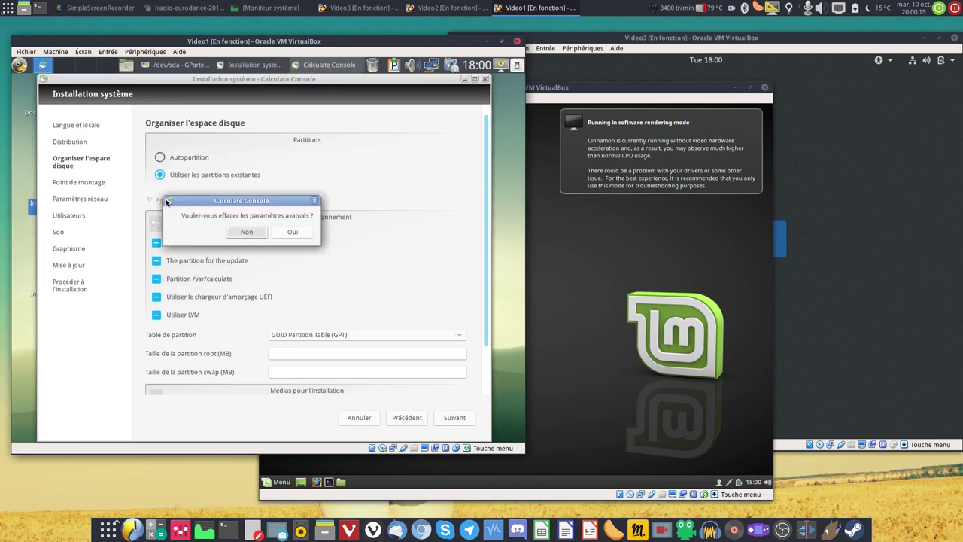
{"action": "left_click", "coordinate": [292, 232]}
{"action": "left_click", "coordinate": [455, 418]}
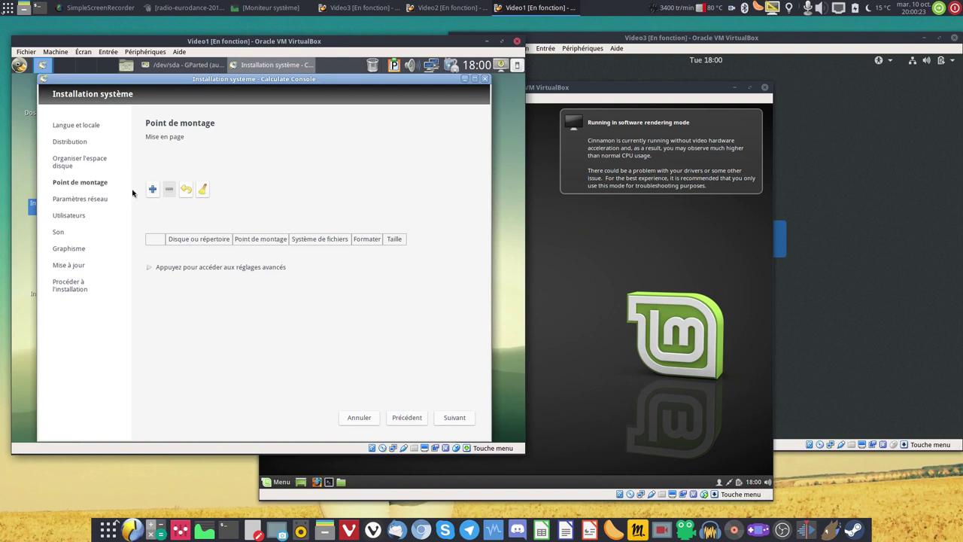
Mount /dev/sda1 at / as ext4 and continue past the mount points step.
{"action": "left_click", "coordinate": [152, 190]}
{"action": "left_click", "coordinate": [335, 260]}
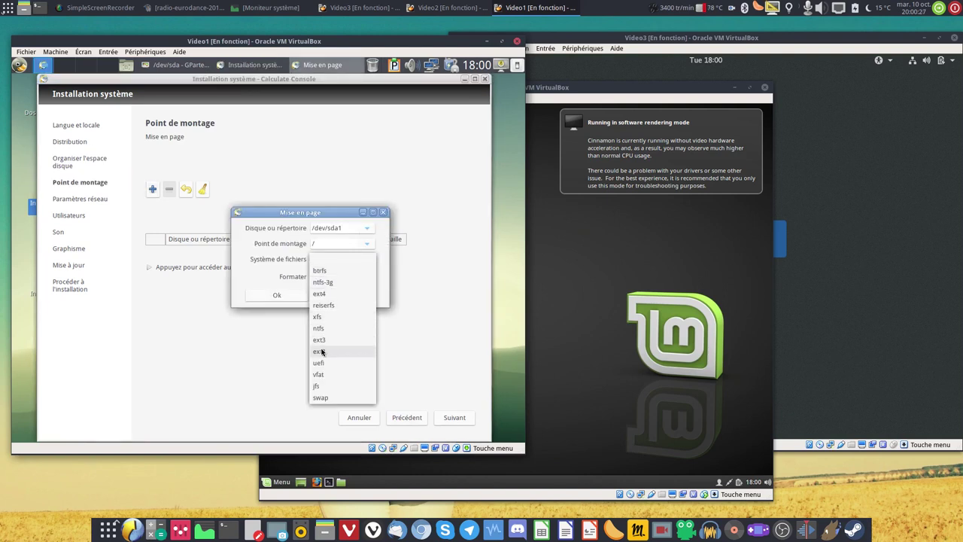
{"action": "left_click", "coordinate": [331, 294]}
{"action": "left_click", "coordinate": [277, 295]}
{"action": "left_click", "coordinate": [459, 424]}
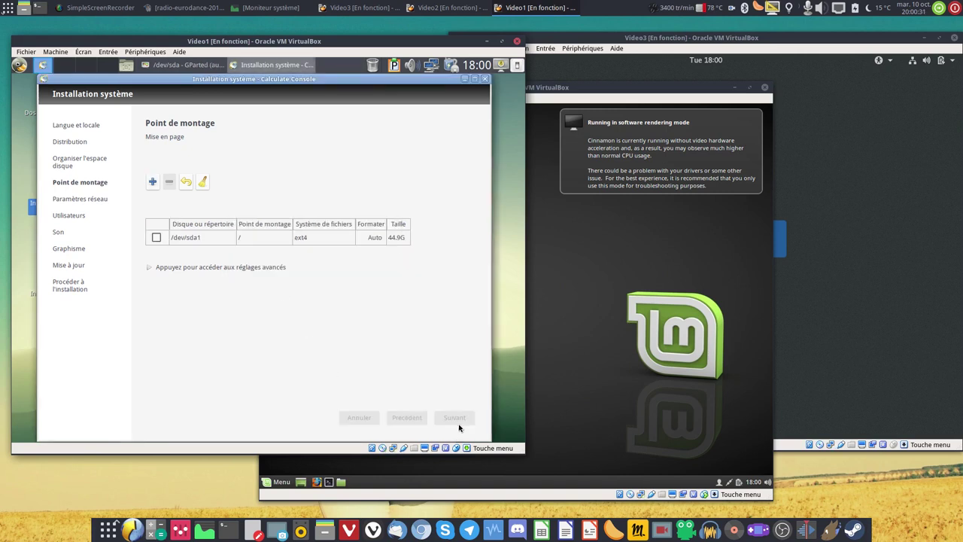
Continue to the Utilisateurs page and set the root password.
{"action": "left_click", "coordinate": [454, 418]}
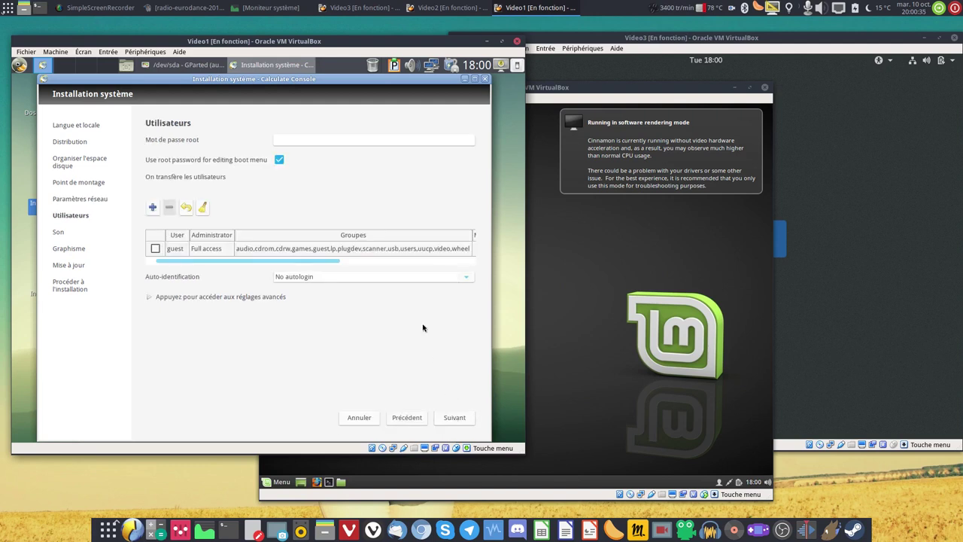
{"action": "left_click", "coordinate": [321, 141]}
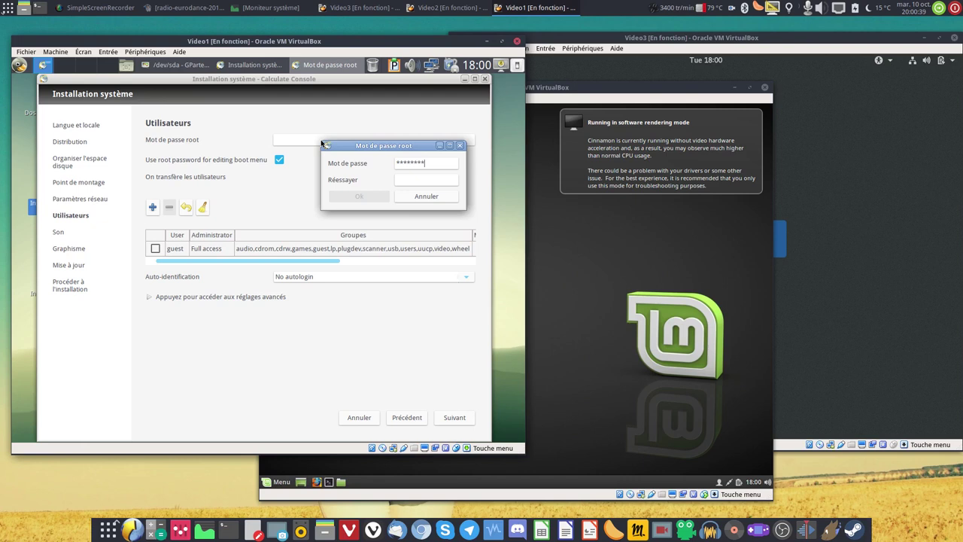
{"action": "type", "text": "********"}
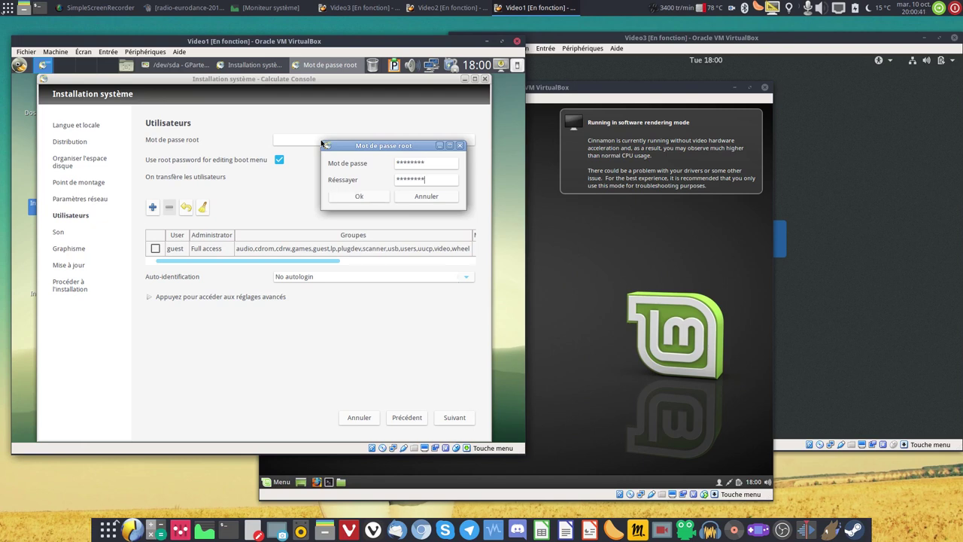
{"action": "left_click", "coordinate": [359, 196]}
Rename the guest user to the chosen username, give it a password, and continue.
{"action": "left_click", "coordinate": [150, 249]}
{"action": "double_click", "coordinate": [170, 253]}
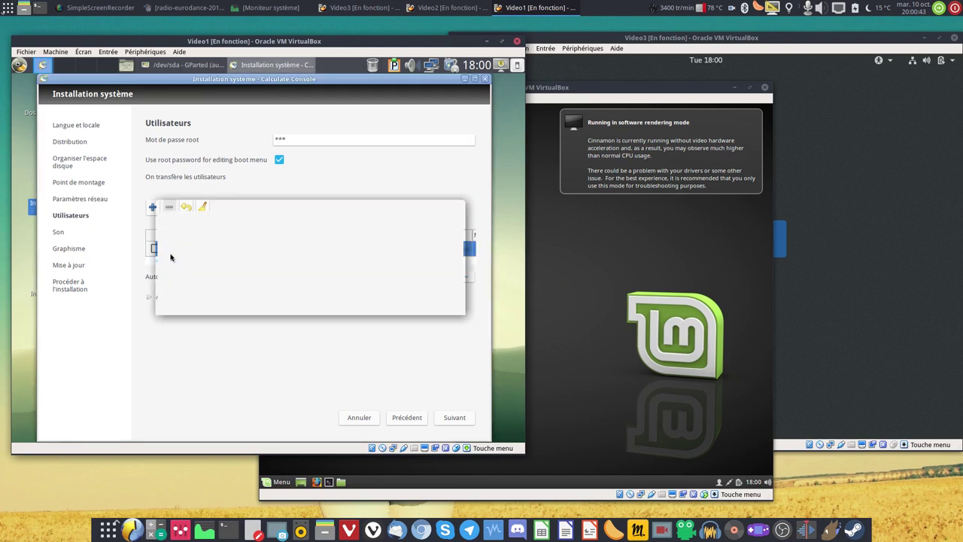
{"action": "left_click", "coordinate": [151, 221]}
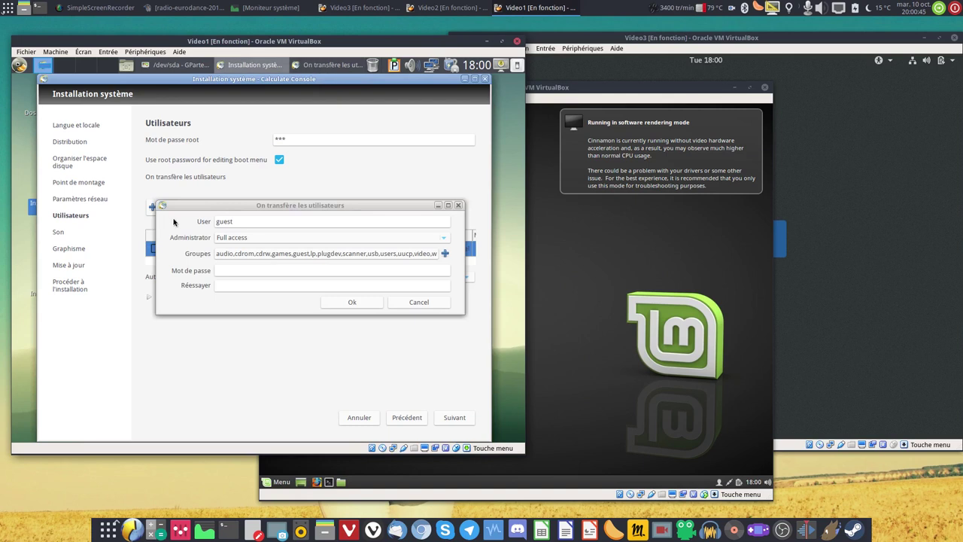
{"action": "left_click", "coordinate": [250, 222]}
{"action": "type", "text": "adrien"}
{"action": "key", "text": "Tab"}
{"action": "key", "text": "Tab"}
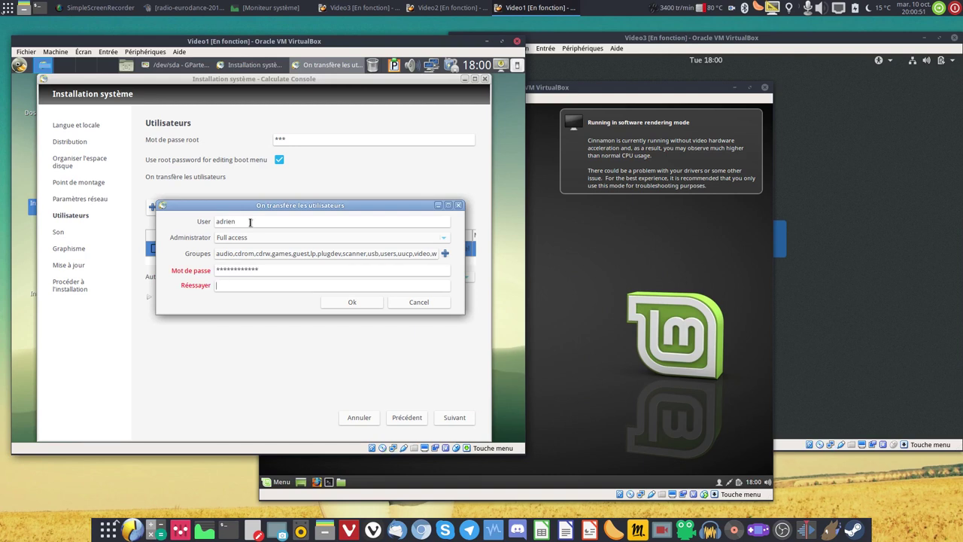
{"action": "type", "text": "*****"}
{"action": "left_click", "coordinate": [352, 302]}
{"action": "left_click", "coordinate": [456, 418]}
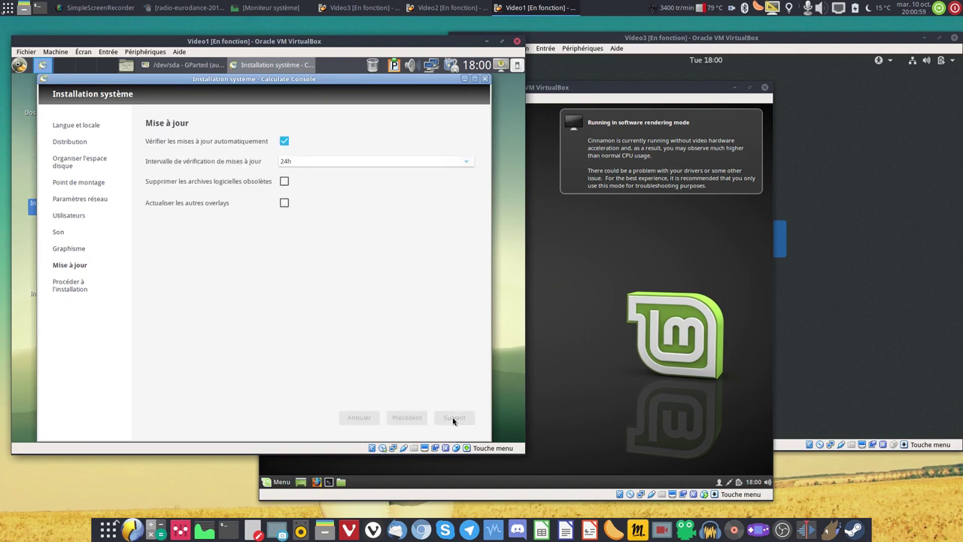
{"action": "left_click", "coordinate": [453, 417]}
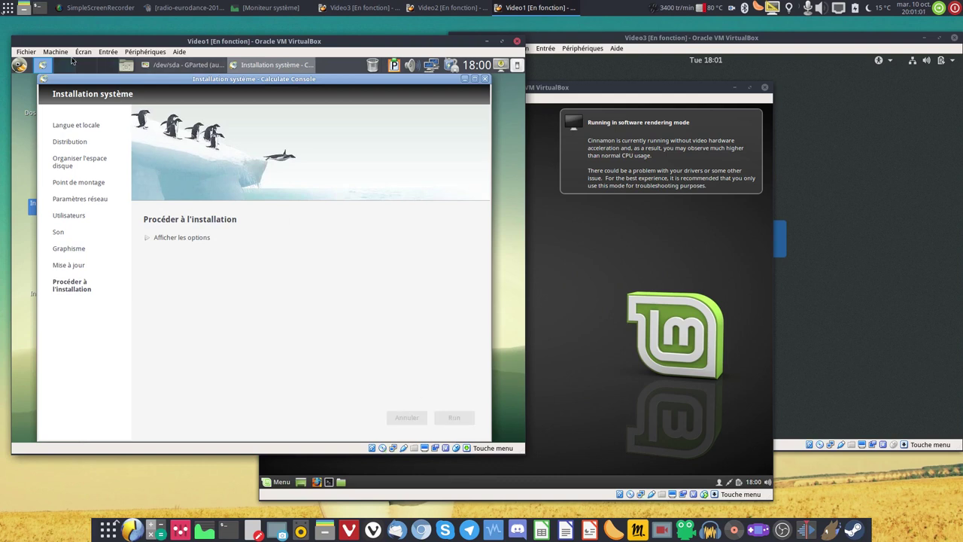
{"action": "left_click", "coordinate": [30, 65]}
{"action": "mouse_move", "coordinate": [67, 139]}
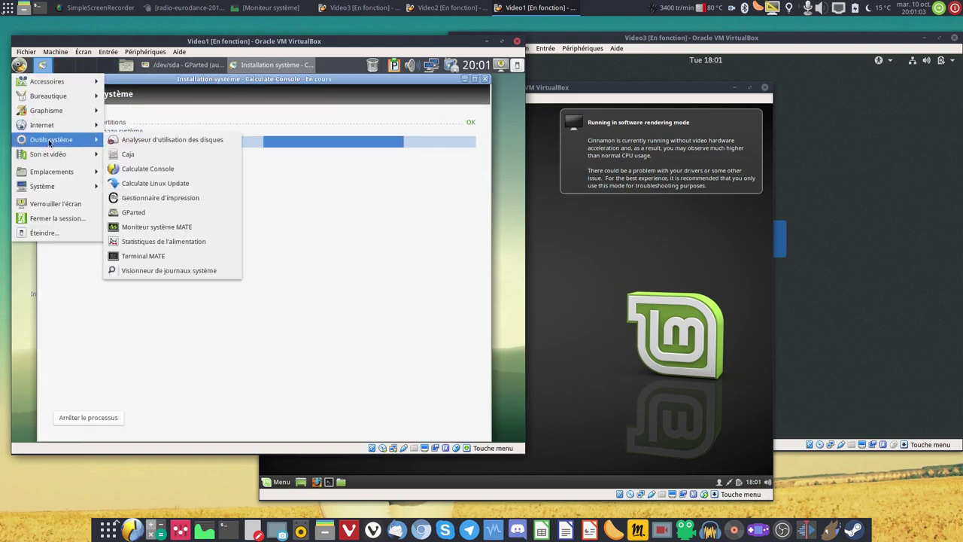
{"action": "left_click", "coordinate": [126, 256]}
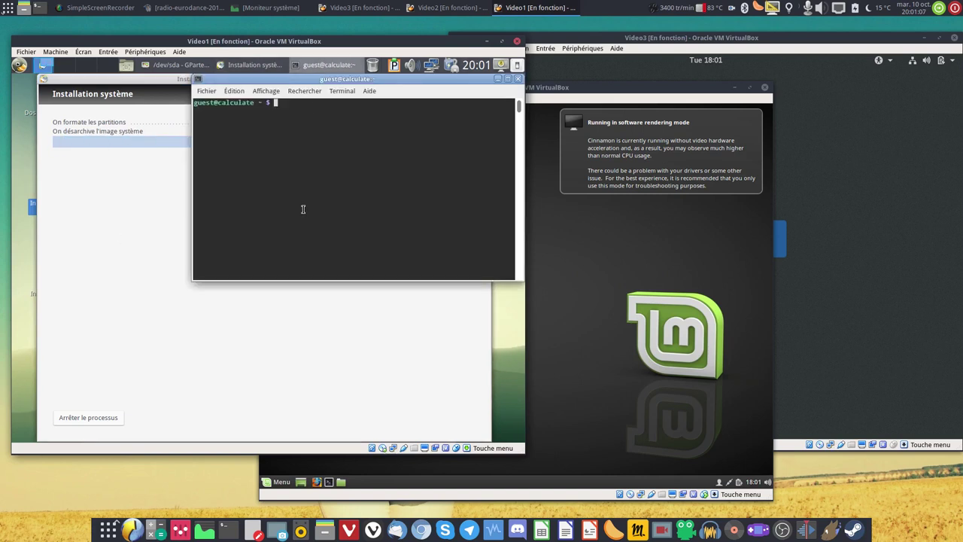
{"action": "key", "text": "ctrl+plus"}
{"action": "key", "text": "ctrl+plus"}
{"action": "key", "text": "ctrl+plus"}
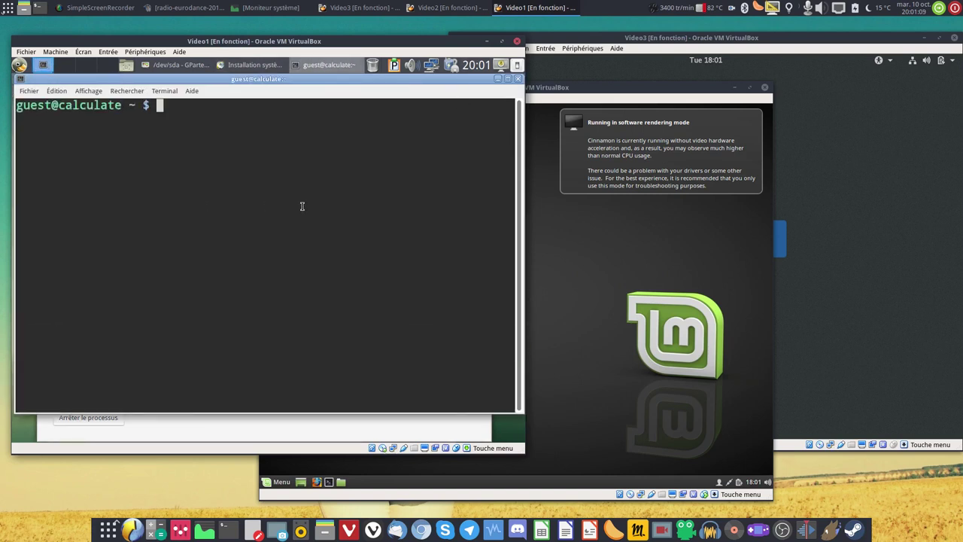
{"action": "type", "text": "su"}
{"action": "key", "text": "Return"}
{"action": "type", "text": "lsblk -F"}
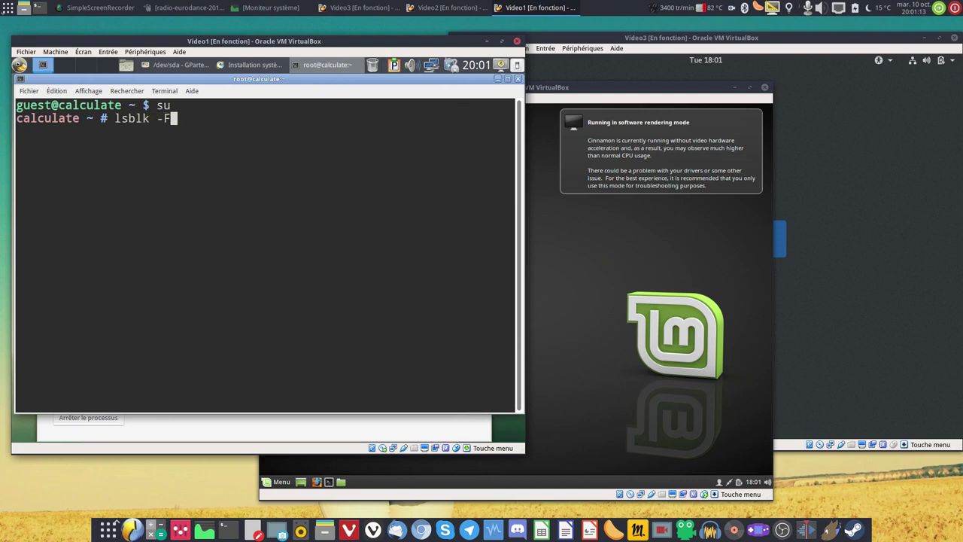
{"action": "key", "text": "Return"}
{"action": "key", "text": "Up"}
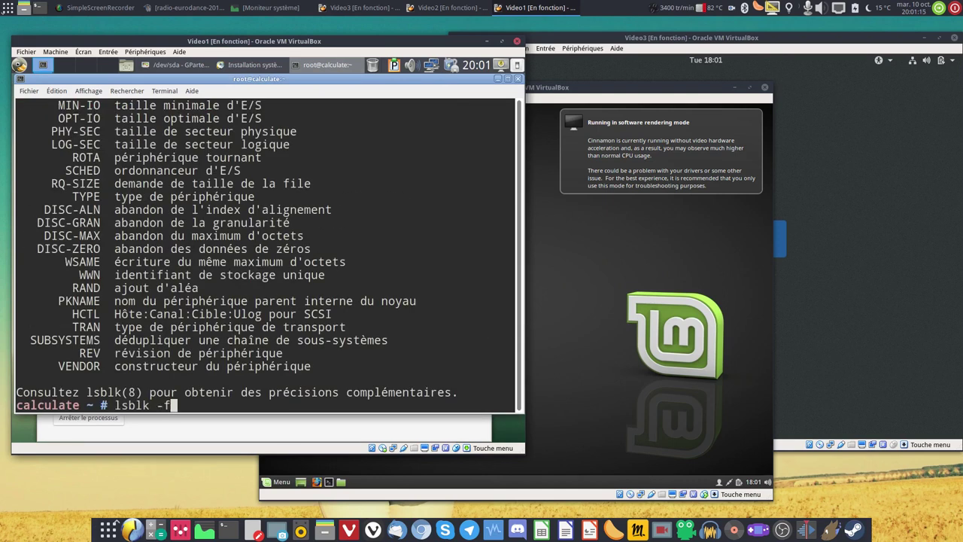
{"action": "key", "text": "Return"}
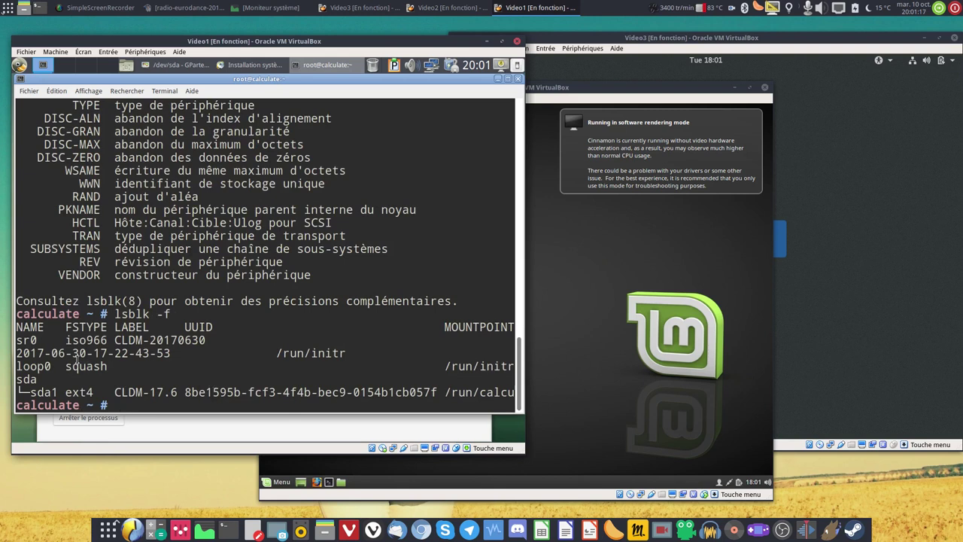
{"action": "double_click", "coordinate": [83, 366]}
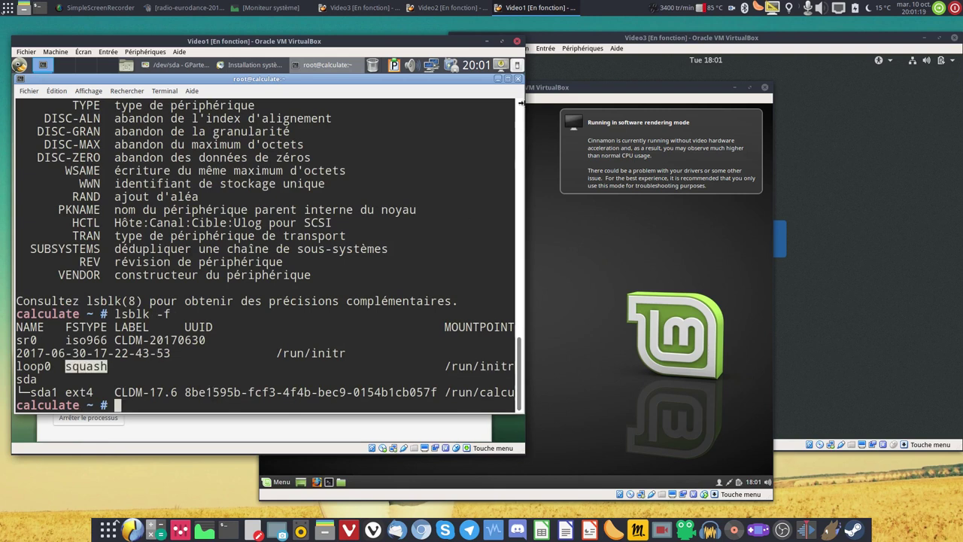
{"action": "left_click", "coordinate": [234, 226]}
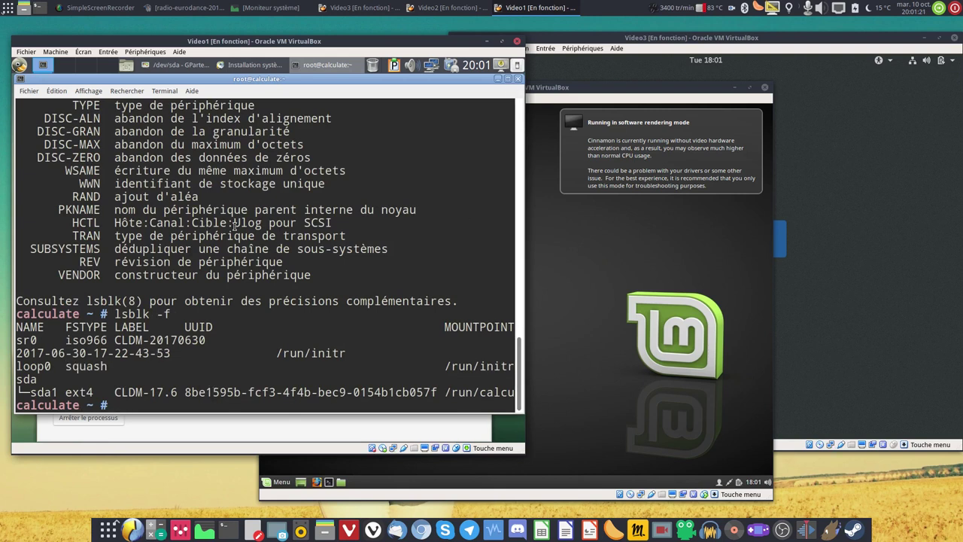
{"action": "type", "text": "exit"}
{"action": "key", "text": "Return"}
{"action": "type", "text": "exit"}
{"action": "key", "text": "Return"}
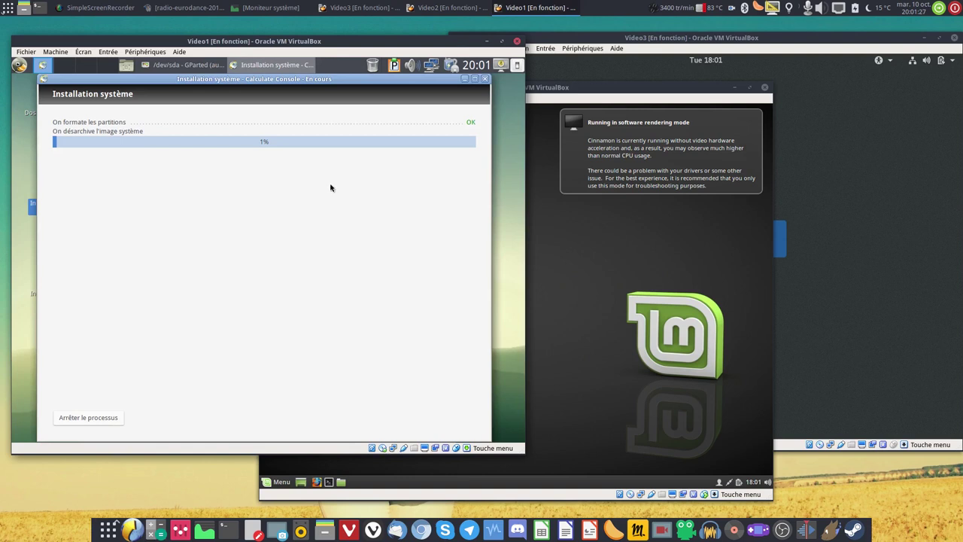
Open System Monitor on Video2's Linux Mint to view the Resources graphs, then close it.
{"action": "left_click", "coordinate": [448, 8]}
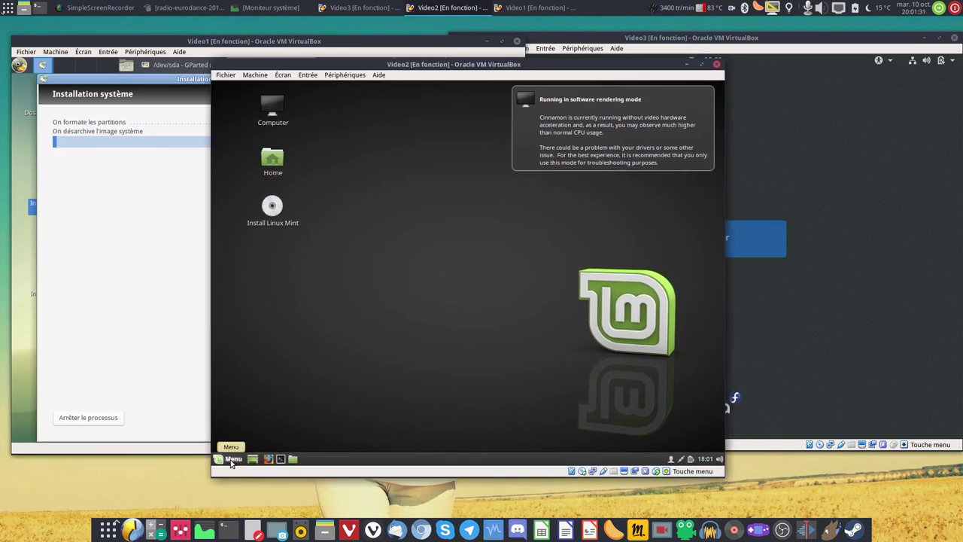
{"action": "left_click", "coordinate": [230, 459]}
{"action": "mouse_move", "coordinate": [302, 353]}
{"action": "mouse_move", "coordinate": [324, 316]}
{"action": "scroll", "coordinate": [398, 402], "scroll_direction": "down", "scroll_amount": 3}
{"action": "mouse_move", "coordinate": [329, 343]}
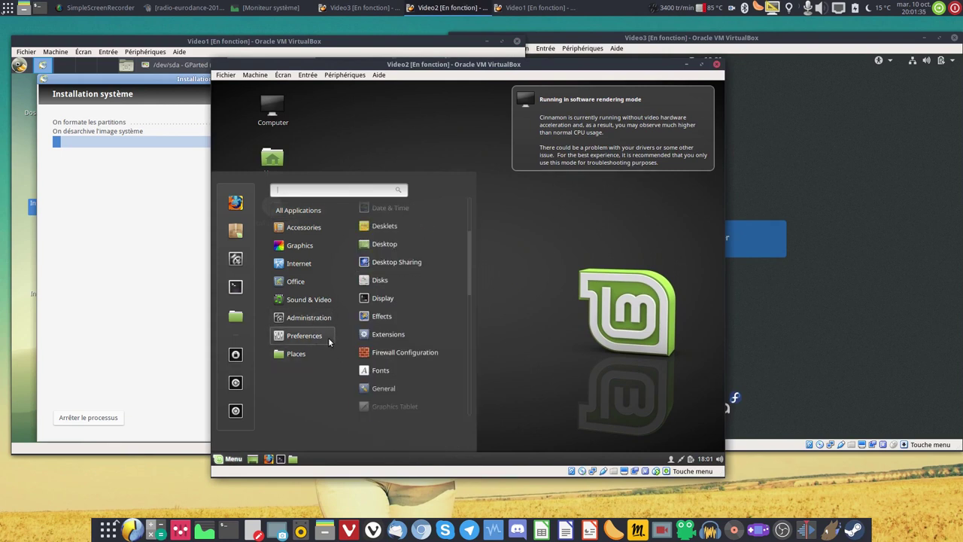
{"action": "left_click", "coordinate": [393, 334]}
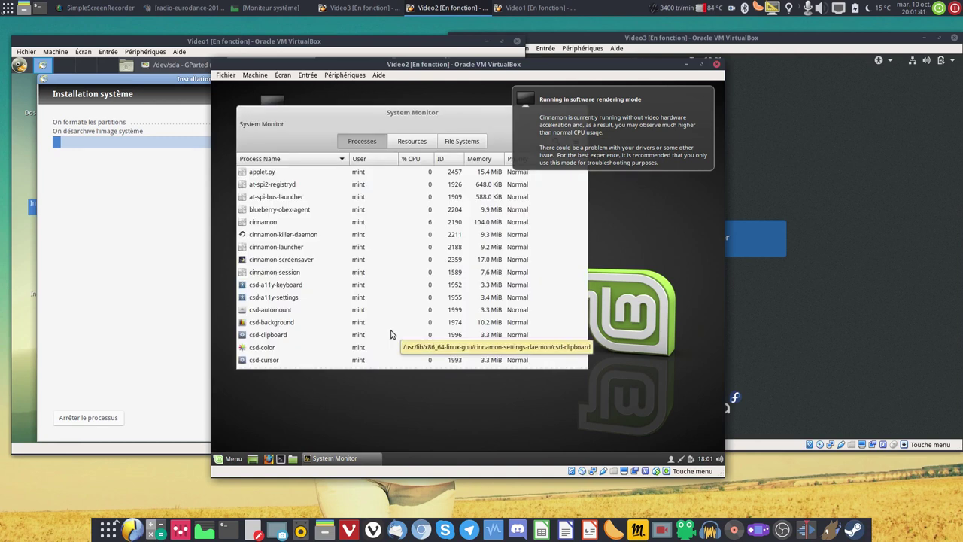
{"action": "left_click", "coordinate": [417, 140]}
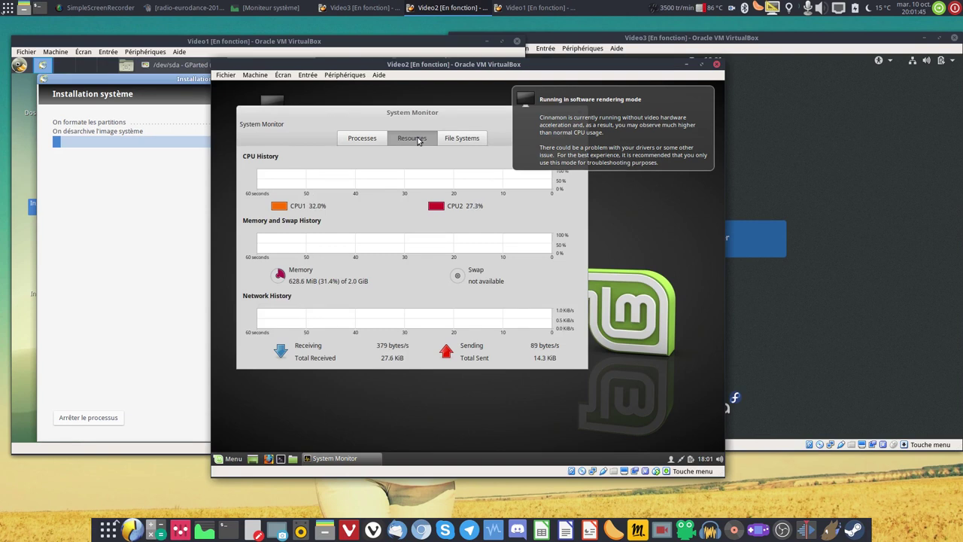
{"action": "left_click", "coordinate": [581, 112]}
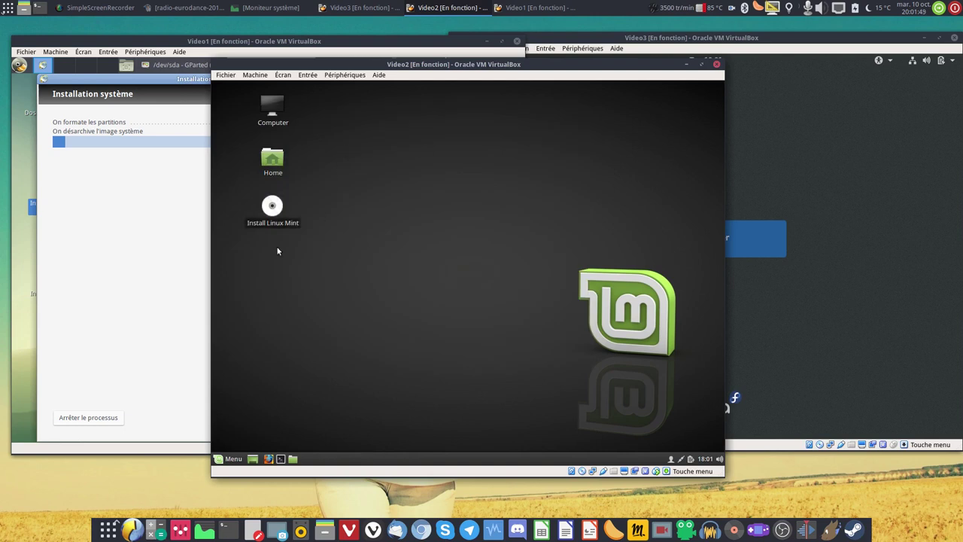
{"action": "left_click", "coordinate": [231, 459]}
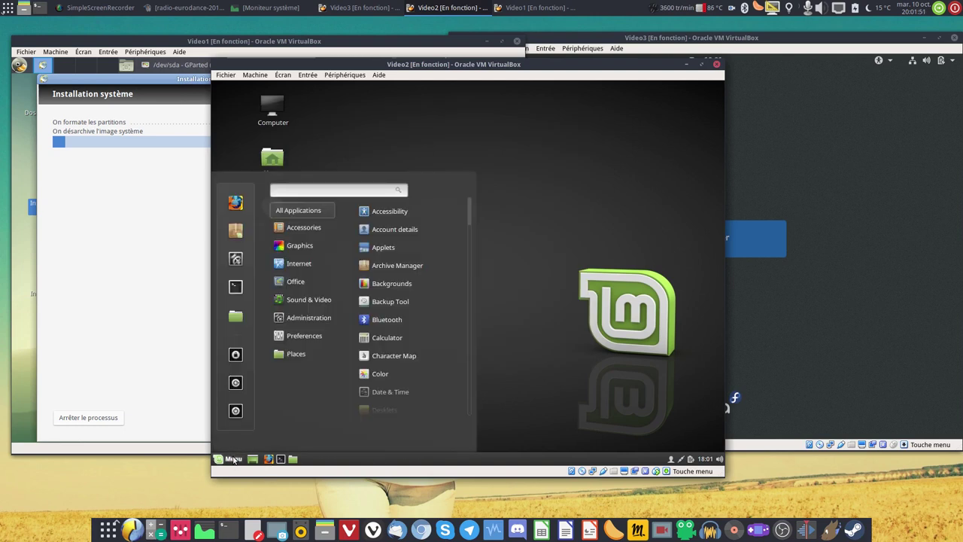
Launch GParted via 'gp' and create an msdos partition table on /dev/sda.
{"action": "type", "text": "gpart"}
{"action": "key", "text": "Return"}
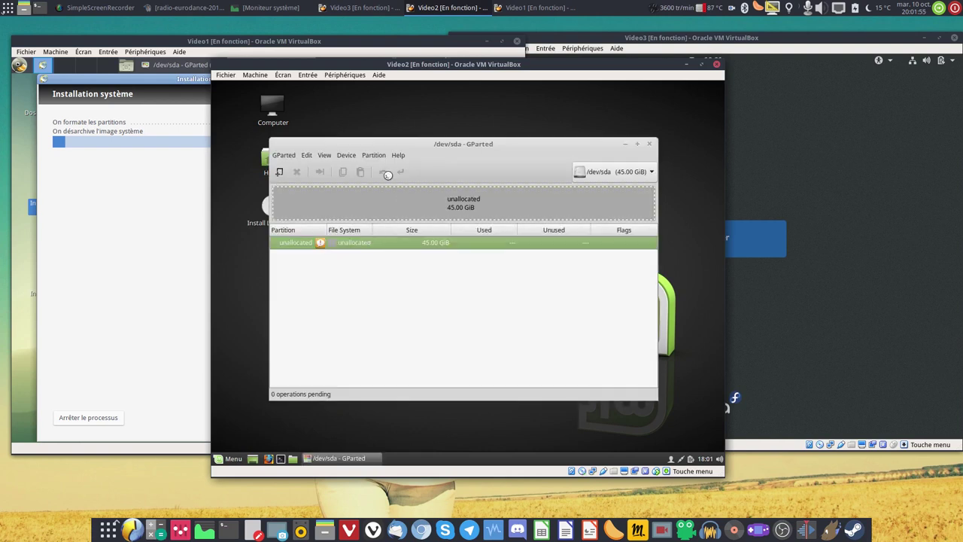
{"action": "left_click", "coordinate": [351, 156]}
{"action": "left_click", "coordinate": [377, 168]}
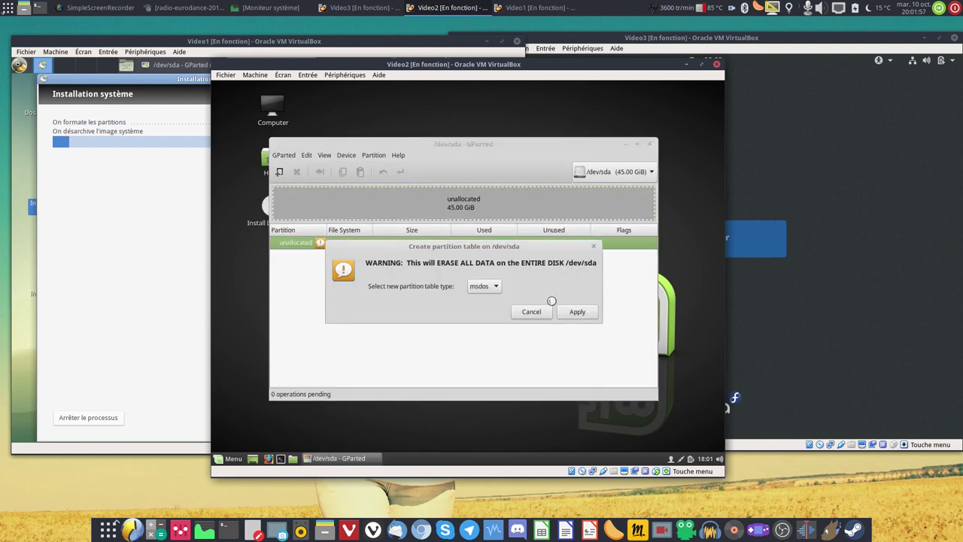
{"action": "left_click", "coordinate": [577, 313]}
Add a 45 GiB ext4 primary partition, apply it, and close GParted.
{"action": "right_click", "coordinate": [548, 207]}
{"action": "left_click", "coordinate": [560, 222]}
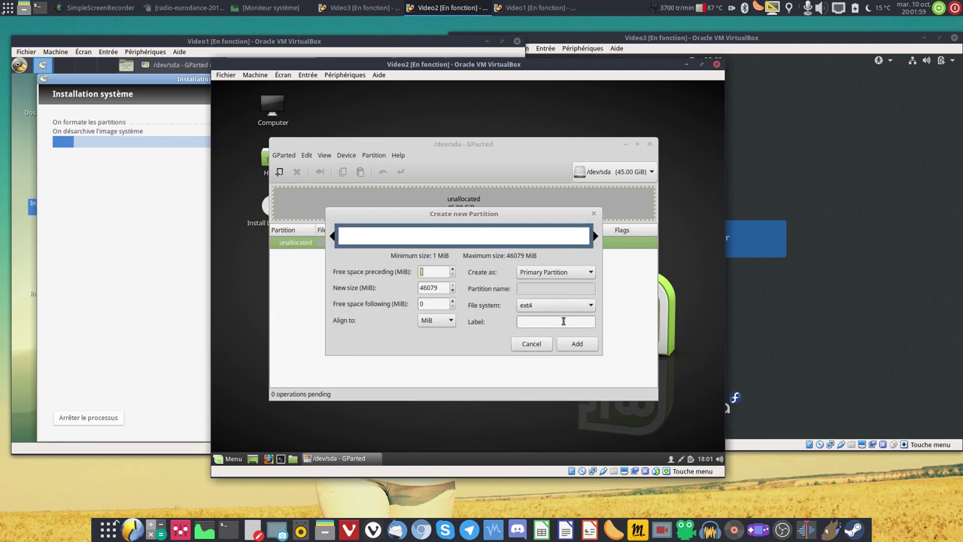
{"action": "left_click", "coordinate": [575, 340]}
{"action": "left_click", "coordinate": [400, 172]}
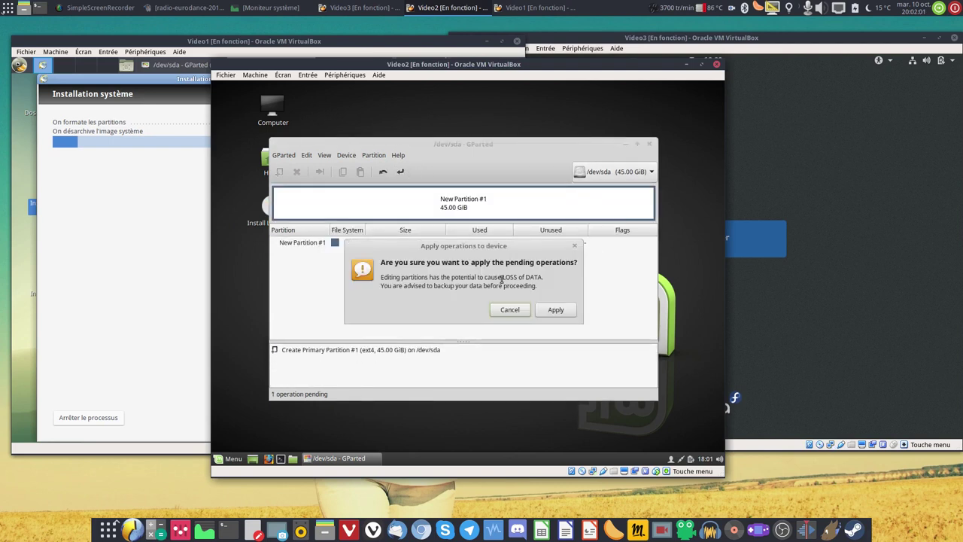
{"action": "left_click", "coordinate": [554, 310]}
{"action": "left_click", "coordinate": [613, 351]}
{"action": "left_click", "coordinate": [650, 144]}
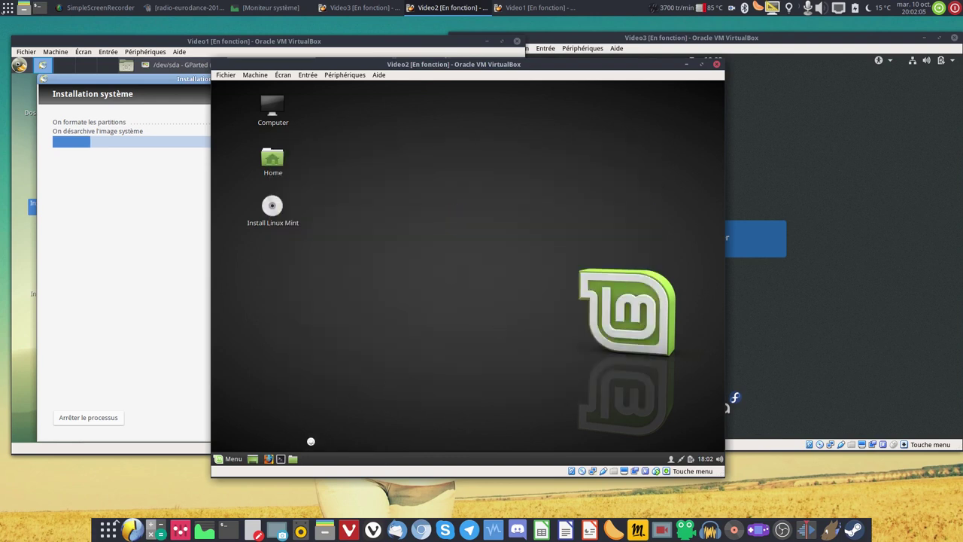
Launch the Install Linux Mint installer and start Fedora's live user session.
{"action": "double_click", "coordinate": [273, 207]}
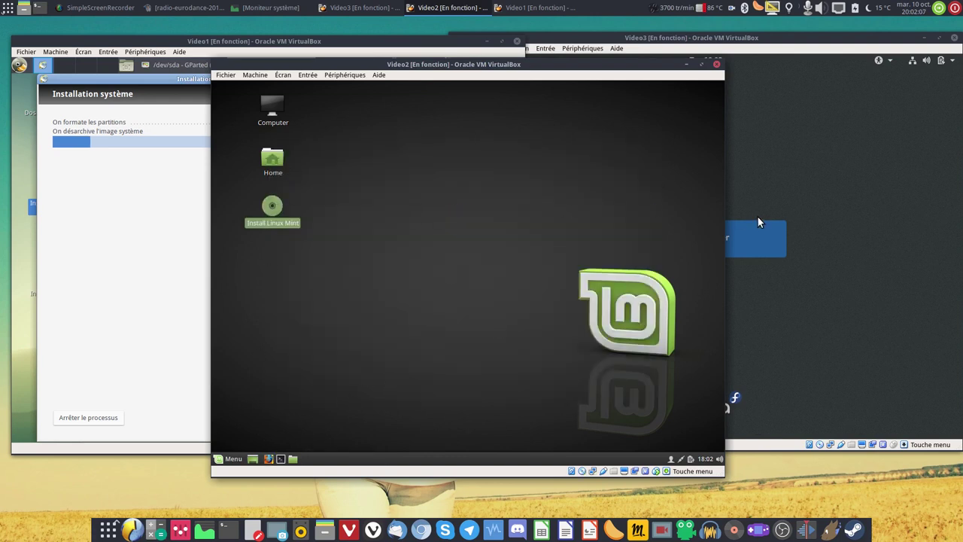
{"action": "left_click", "coordinate": [706, 250]}
{"action": "left_click", "coordinate": [676, 230]}
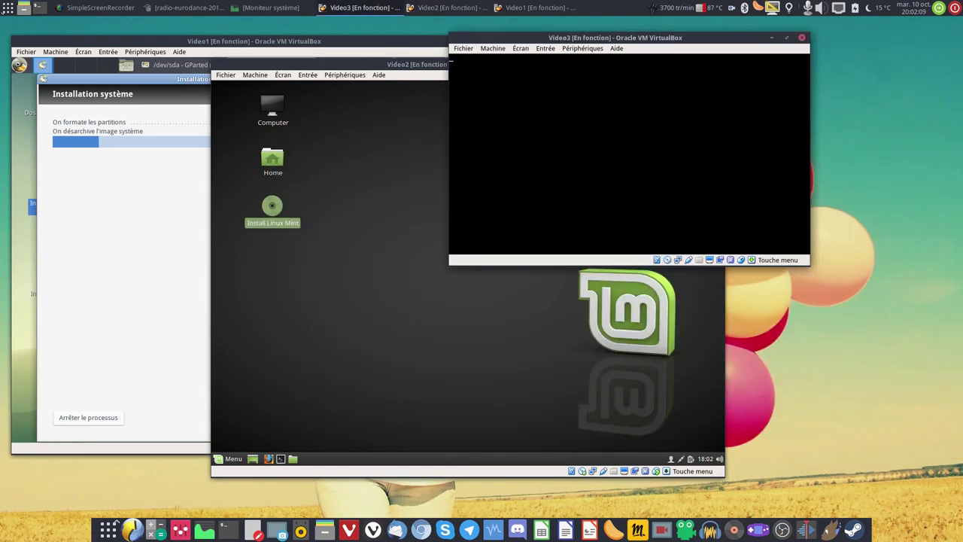
Run the Mint installer in Français past the welcome and preparation pages.
{"action": "left_click", "coordinate": [343, 265]}
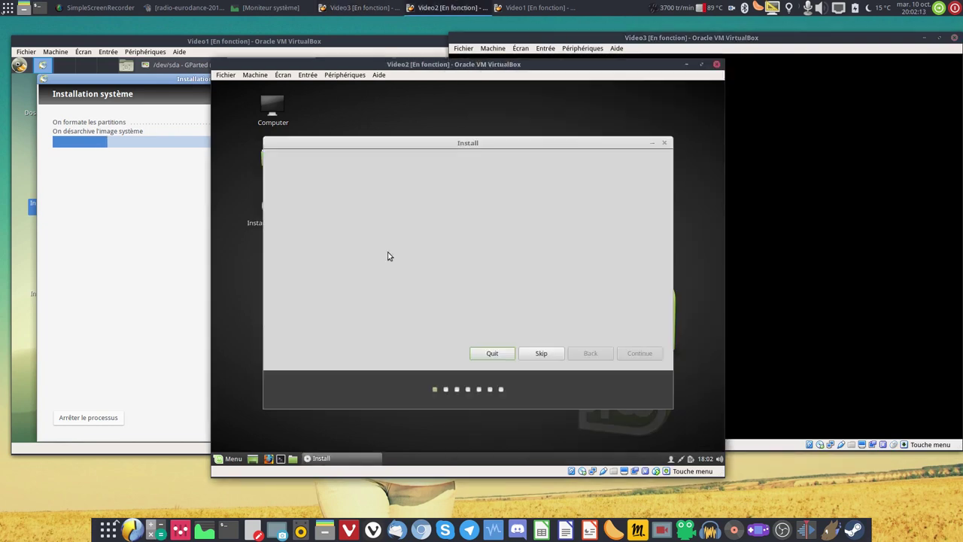
{"action": "left_click", "coordinate": [302, 249]}
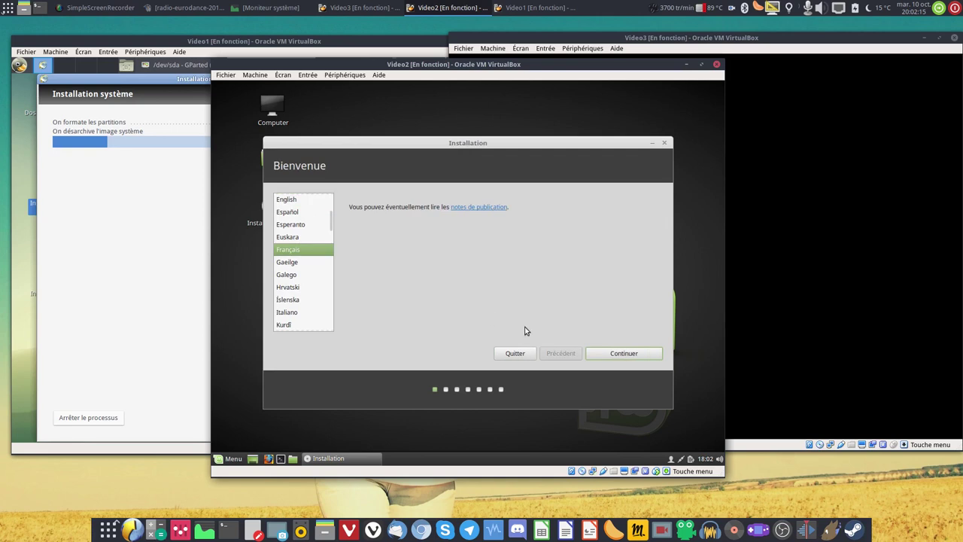
{"action": "left_click", "coordinate": [633, 352]}
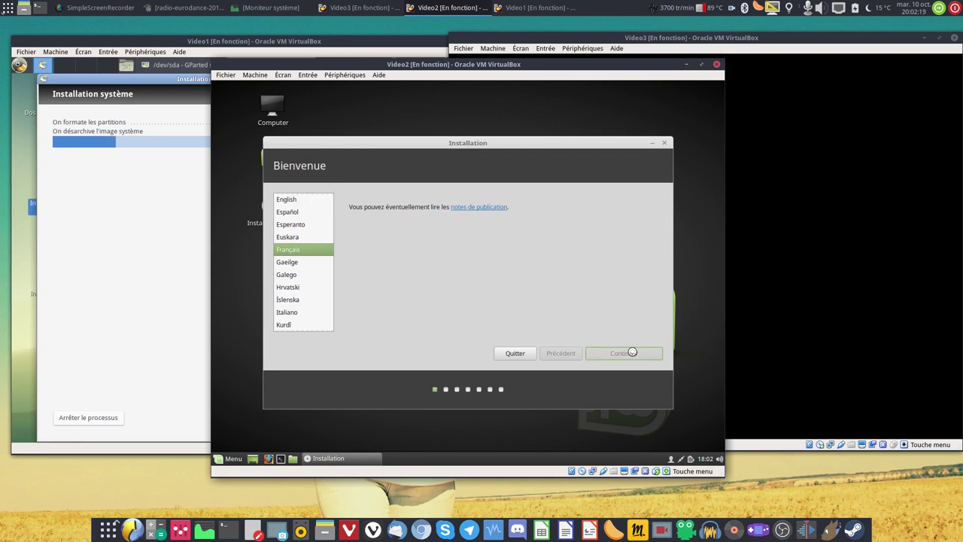
{"action": "left_click", "coordinate": [676, 353]}
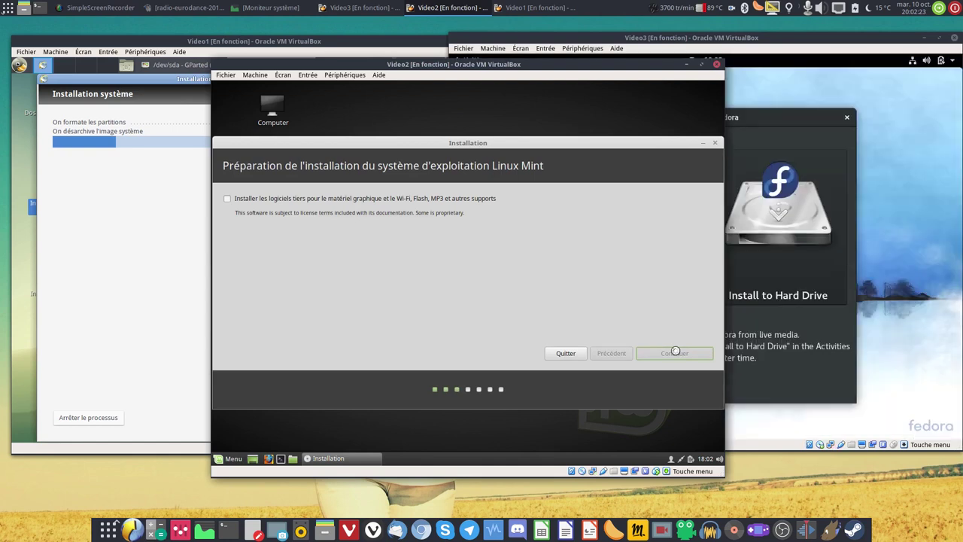
Choose to try Fedora without installing and close its welcome dialog.
{"action": "left_click", "coordinate": [771, 37]}
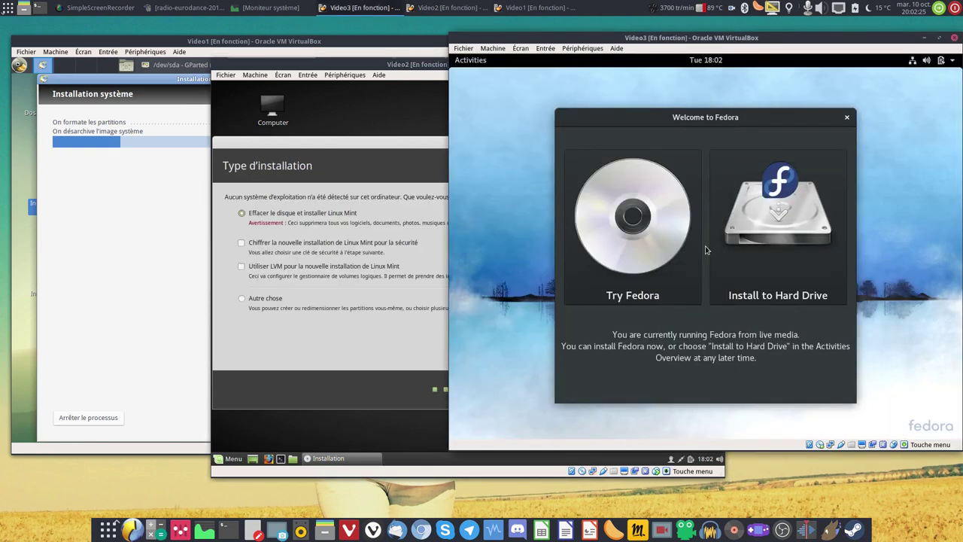
{"action": "left_click", "coordinate": [657, 288]}
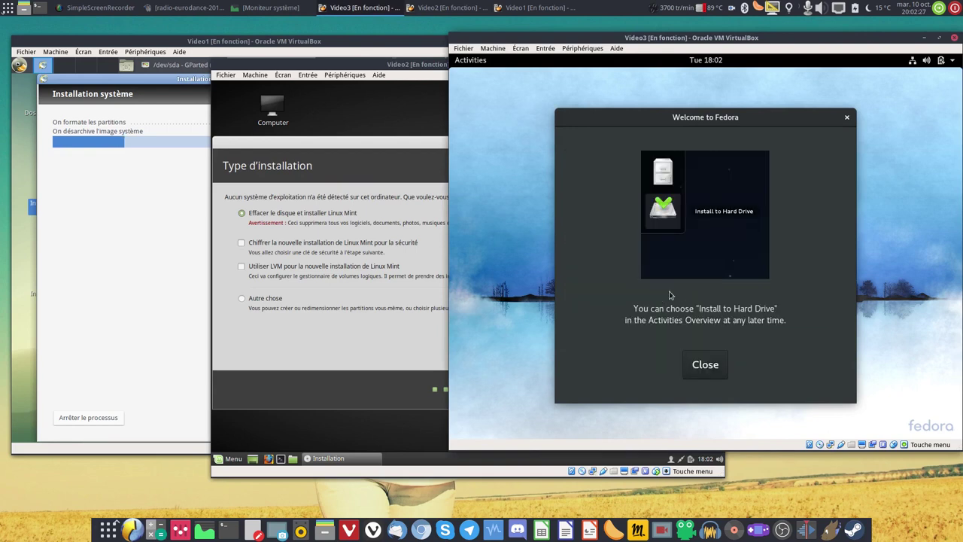
{"action": "left_click", "coordinate": [705, 364]}
{"action": "left_click", "coordinate": [471, 60]}
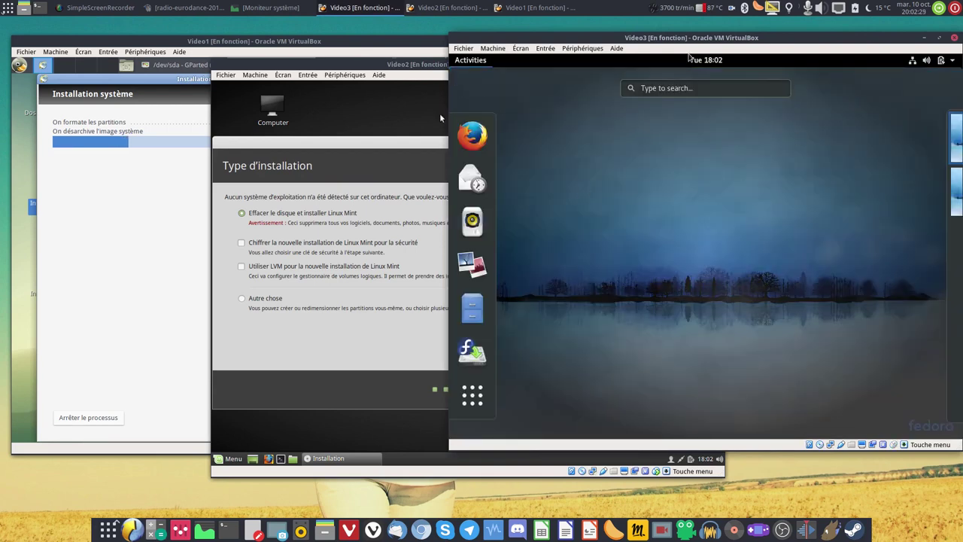
{"action": "left_click", "coordinate": [332, 67]}
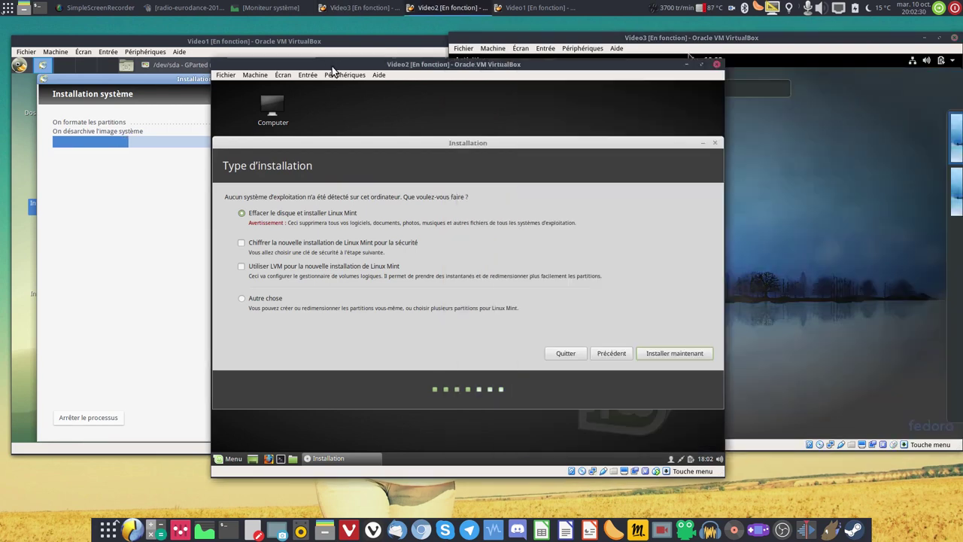
Choose manual partitioning in the Mint installer with /dev/sda as the boot loader device.
{"action": "left_click", "coordinate": [271, 298]}
{"action": "left_click", "coordinate": [649, 355]}
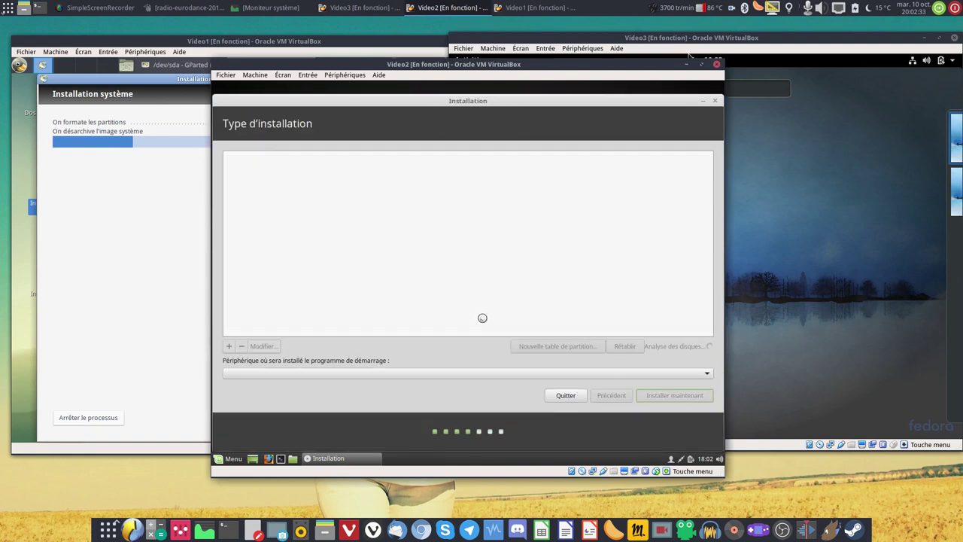
{"action": "left_click", "coordinate": [400, 374]}
{"action": "left_click", "coordinate": [285, 374]}
{"action": "left_click", "coordinate": [286, 369]}
{"action": "left_click", "coordinate": [292, 359]}
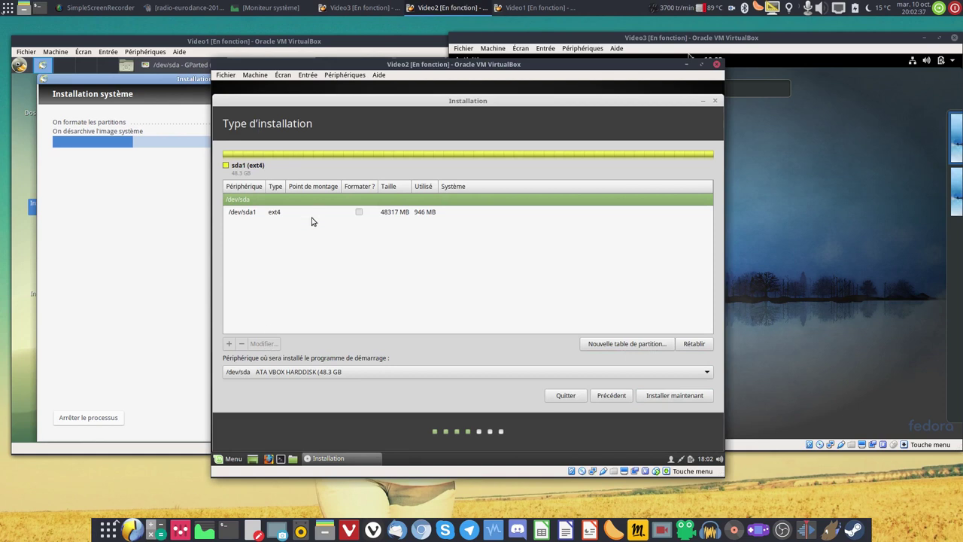
Set /dev/sda1 to formatted ext4 mounted at /, then install without swap.
{"action": "left_click", "coordinate": [316, 214]}
{"action": "left_click", "coordinate": [263, 343]}
{"action": "left_click", "coordinate": [518, 265]}
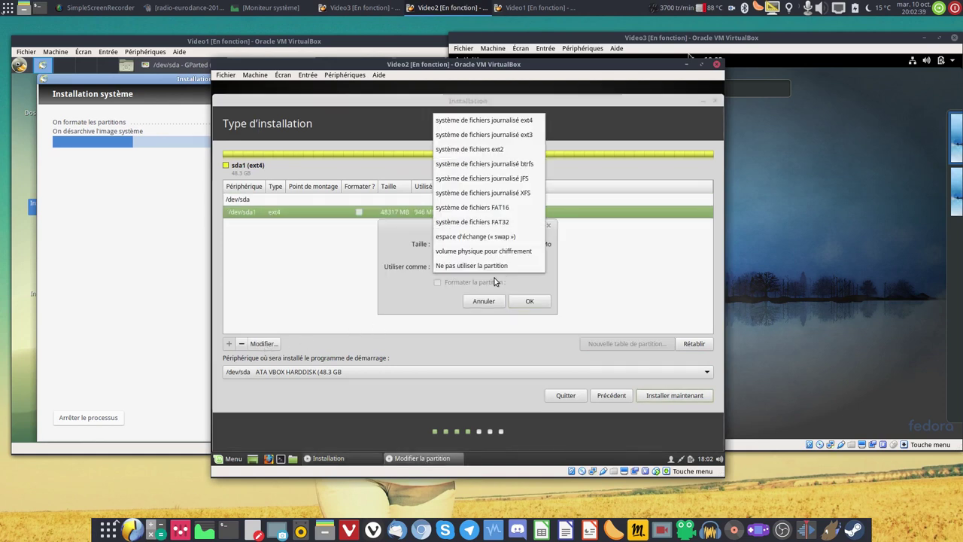
{"action": "left_click", "coordinate": [497, 120]}
{"action": "left_click", "coordinate": [482, 283]}
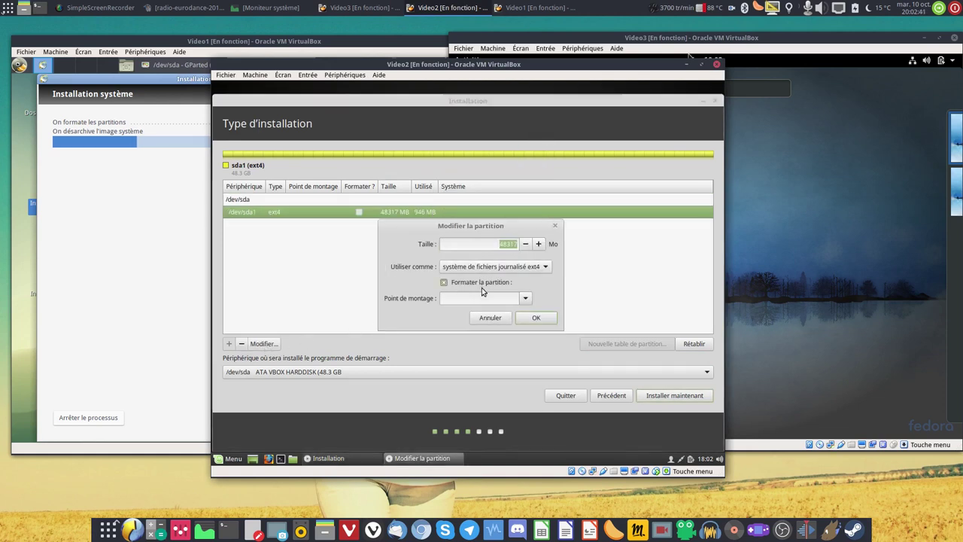
{"action": "left_click", "coordinate": [525, 298]}
{"action": "left_click", "coordinate": [487, 320]}
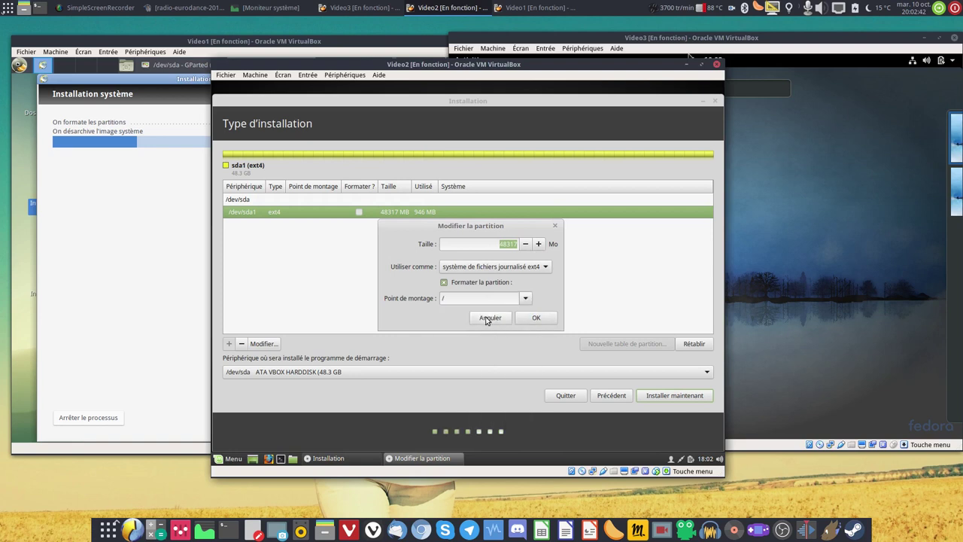
{"action": "left_click", "coordinate": [536, 318]}
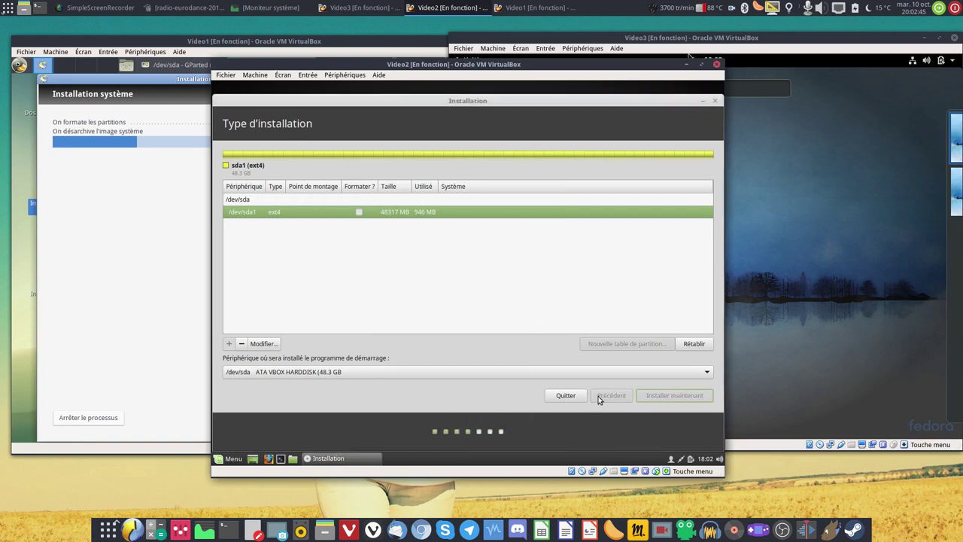
{"action": "left_click", "coordinate": [580, 315]}
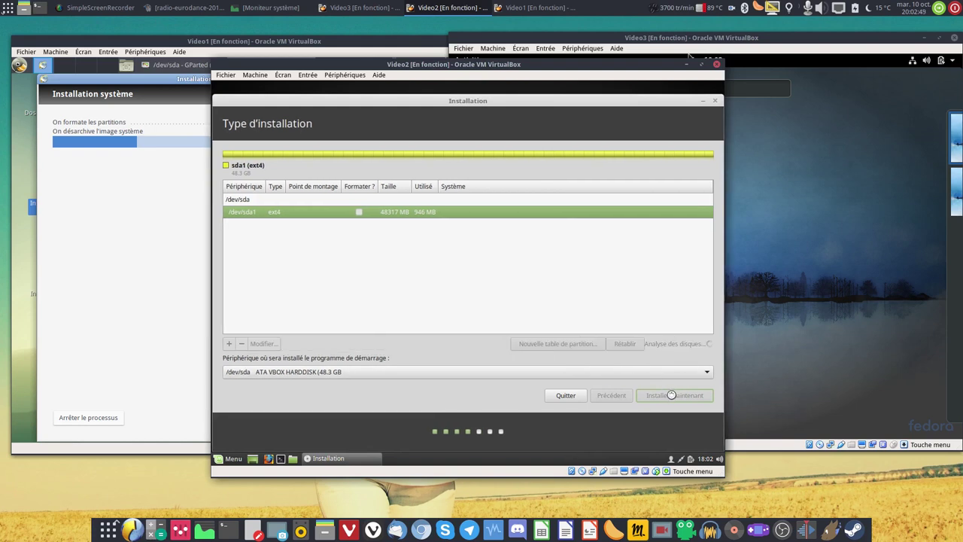
{"action": "left_click", "coordinate": [671, 396]}
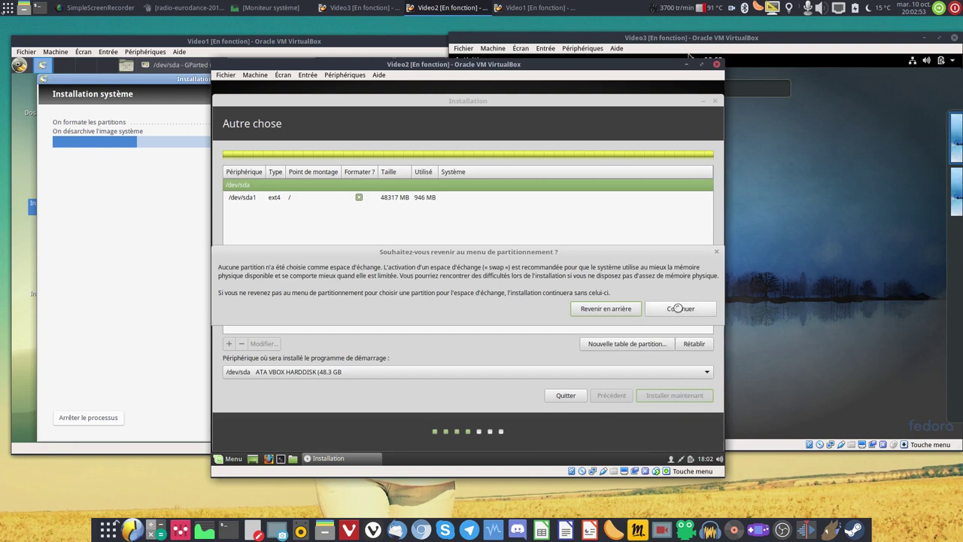
{"action": "left_click", "coordinate": [678, 309]}
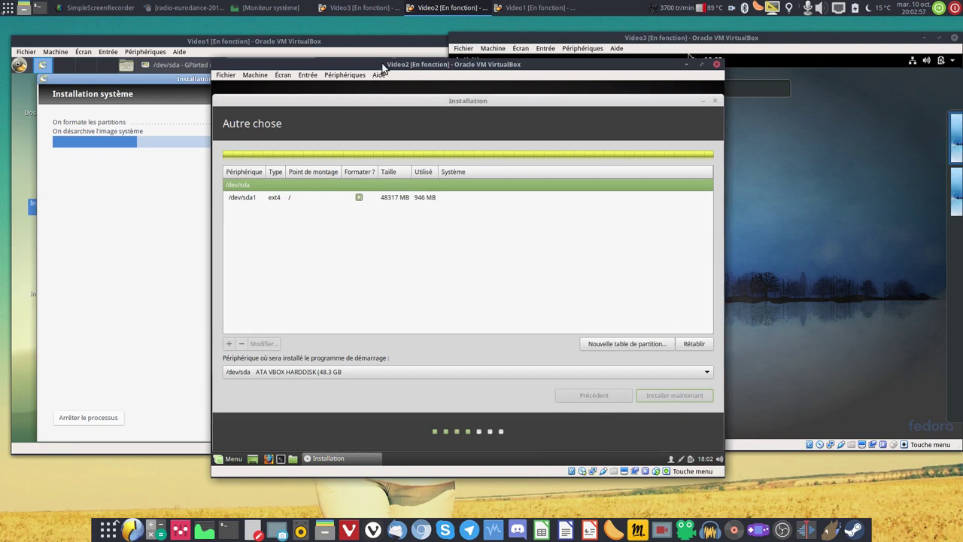
Accept Paris time zone and French keyboard, then create the user account with its name and password.
{"action": "left_click", "coordinate": [684, 395]}
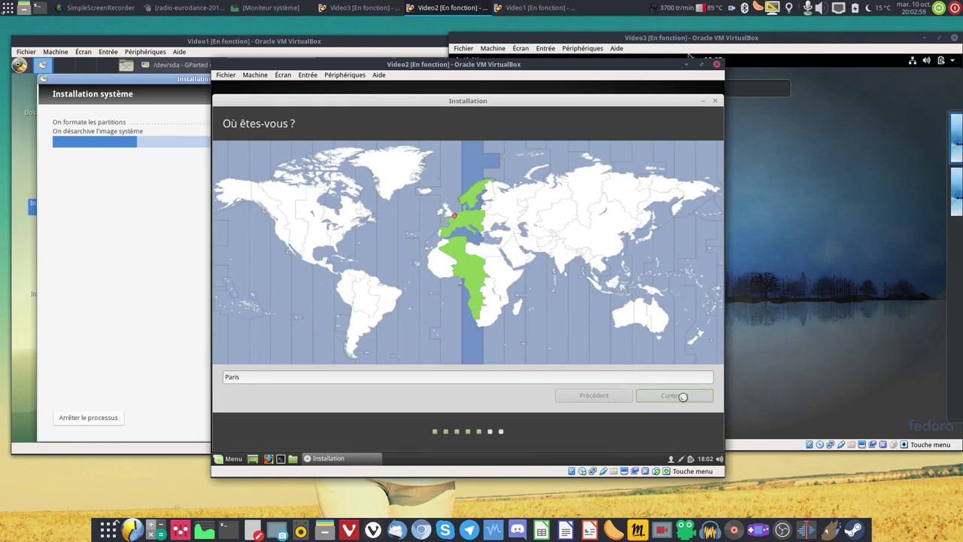
{"action": "left_click", "coordinate": [682, 395]}
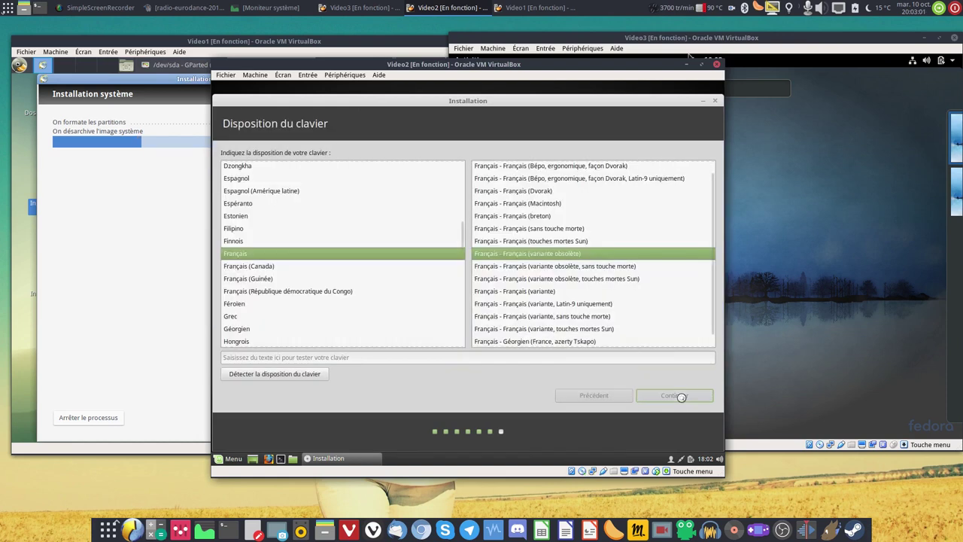
{"action": "type", "text": "adrien"}
{"action": "key", "text": "Tab"}
{"action": "key", "text": "Tab"}
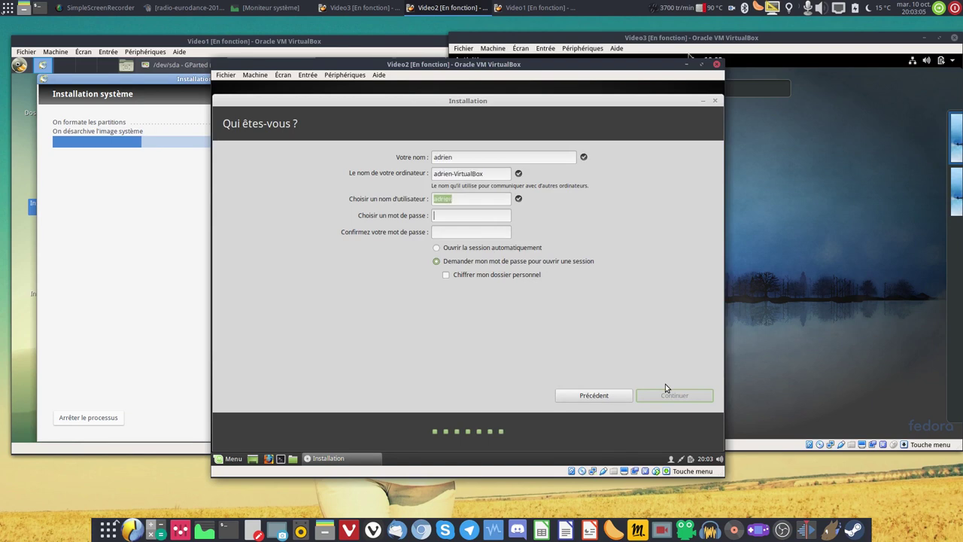
{"action": "key", "text": "Tab"}
{"action": "type", "text": "•••••••••••••••••••"}
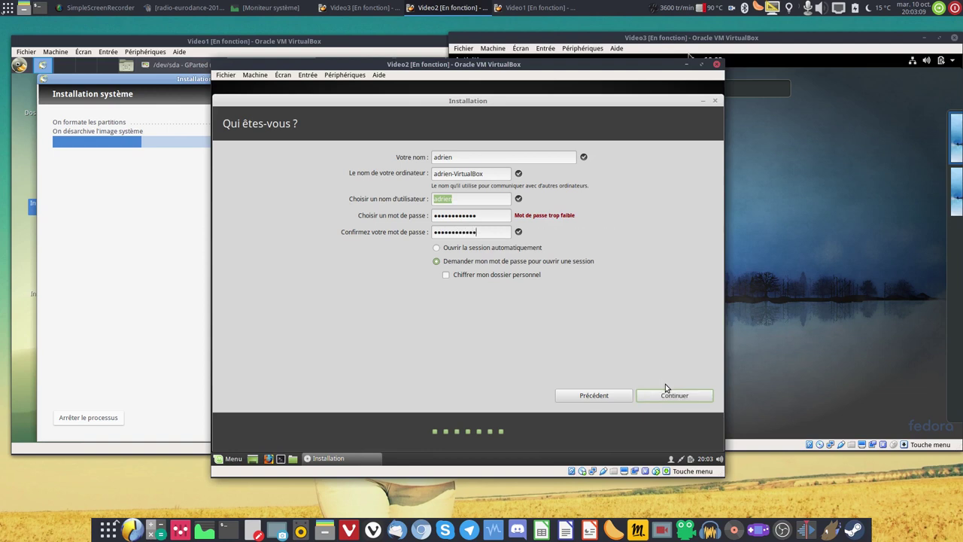
{"action": "left_click", "coordinate": [660, 397]}
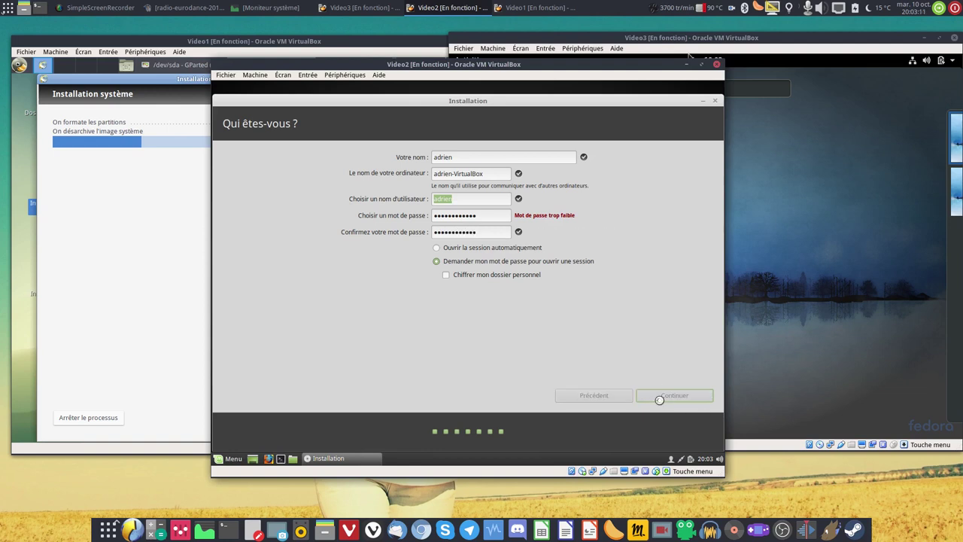
{"action": "left_click", "coordinate": [863, 258]}
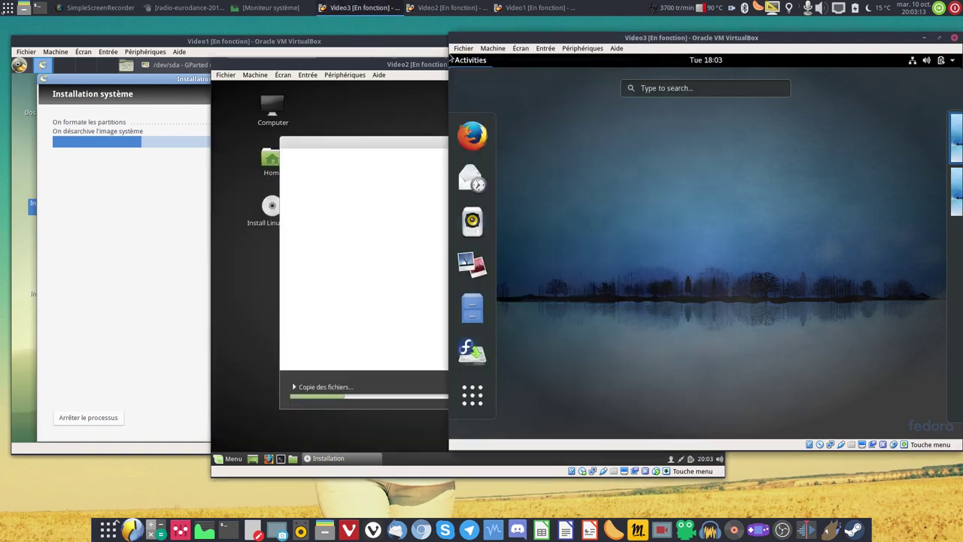
Open Fedora's System Monitor via 'sysmo' search and view its Resources graphs.
{"action": "left_click", "coordinate": [477, 62]}
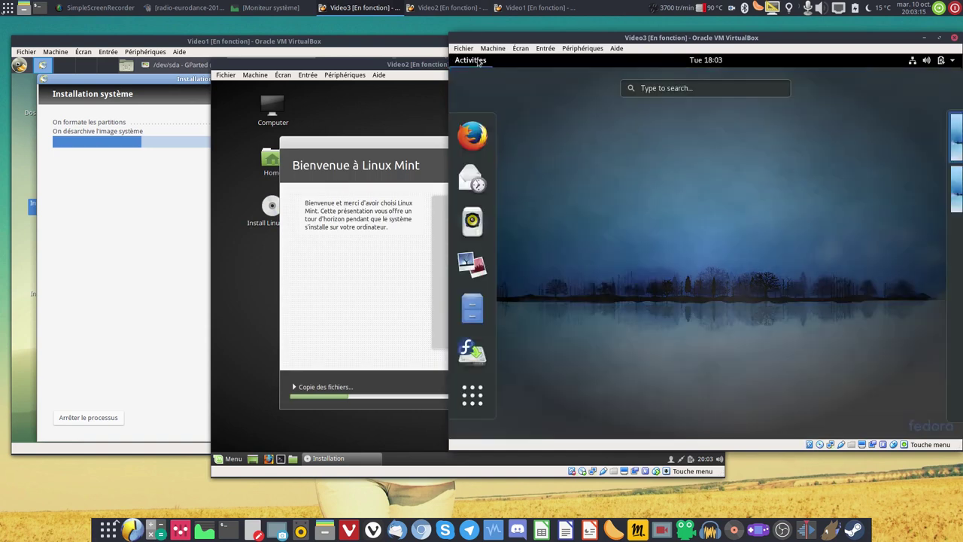
{"action": "type", "text": "sysmo"}
{"action": "key", "text": "Return"}
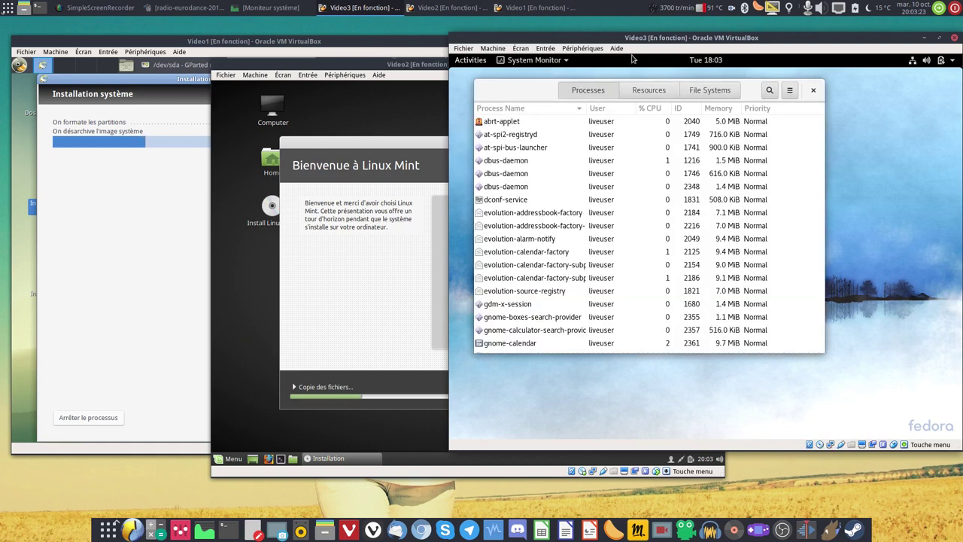
{"action": "left_click", "coordinate": [651, 91]}
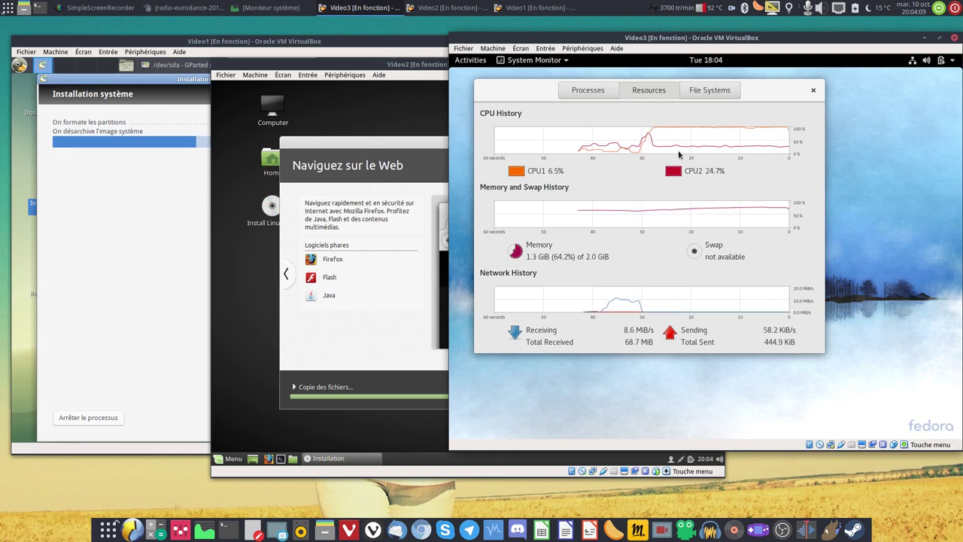
Close System Monitor and search the Fedora activities overview for 'gpqrted'.
{"action": "left_click", "coordinate": [815, 89]}
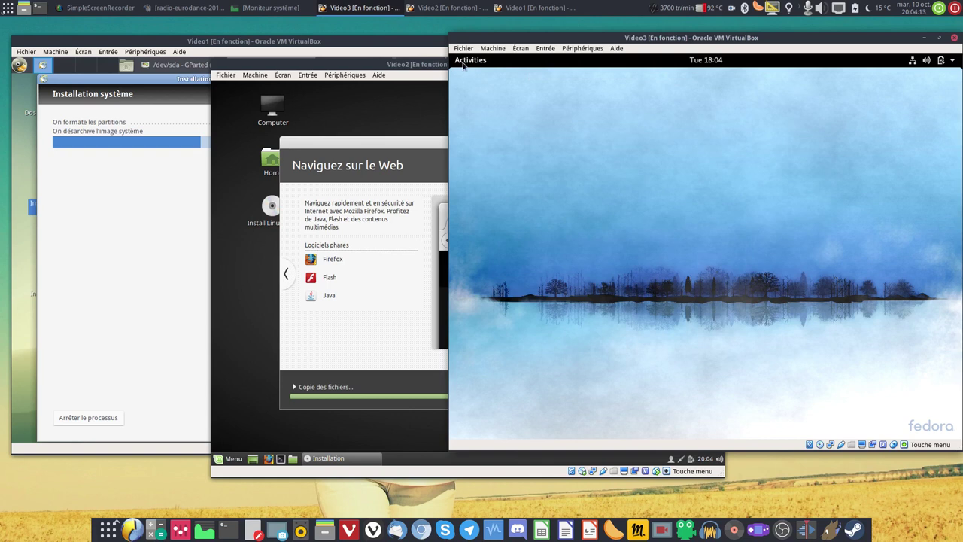
{"action": "left_click", "coordinate": [463, 66]}
{"action": "type", "text": "gpqrted"}
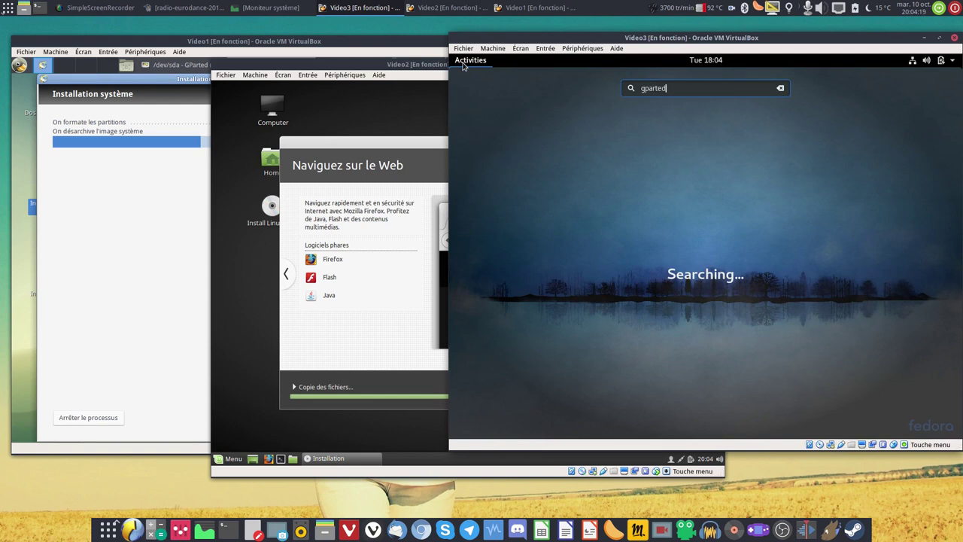
Install GParted from the Fedora software store and launch it.
{"action": "key", "text": "Return"}
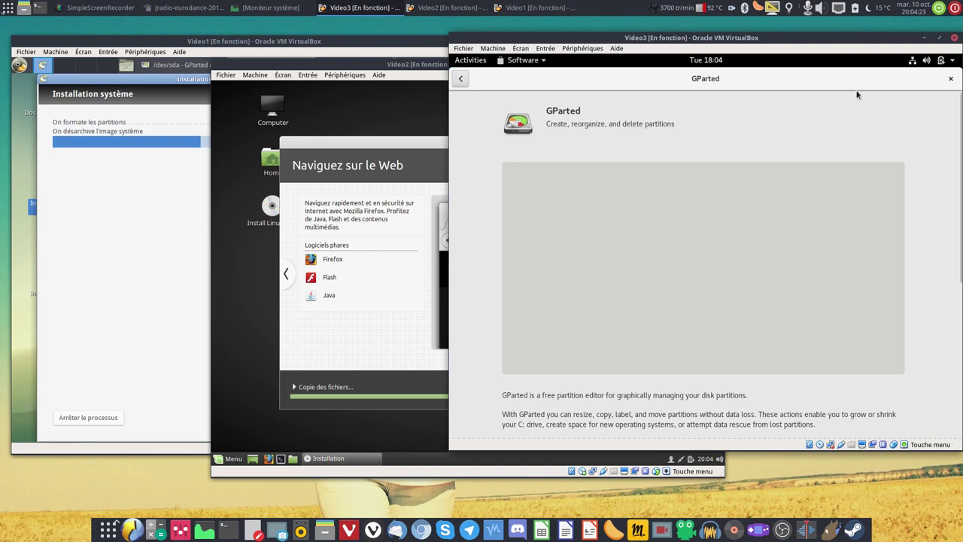
{"action": "left_click", "coordinate": [527, 155]}
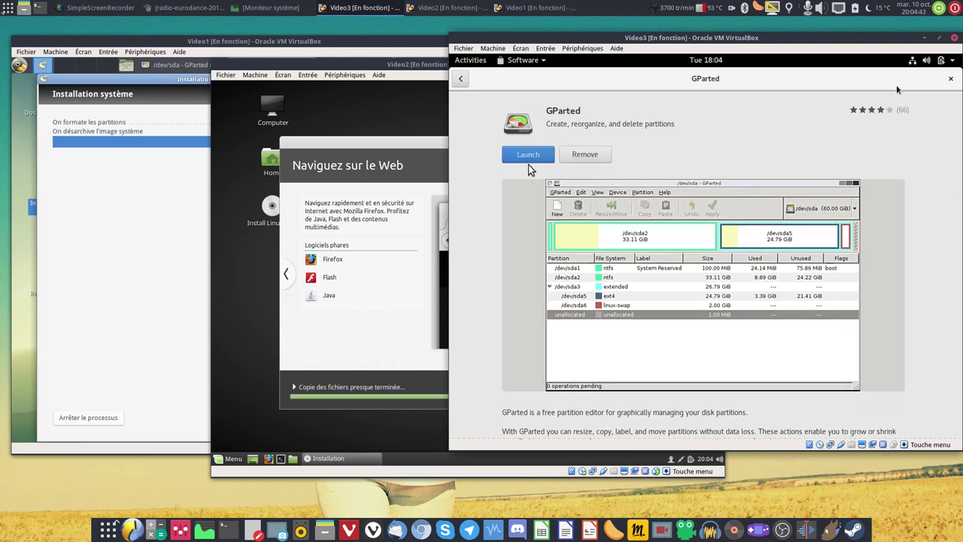
{"action": "left_click", "coordinate": [508, 157]}
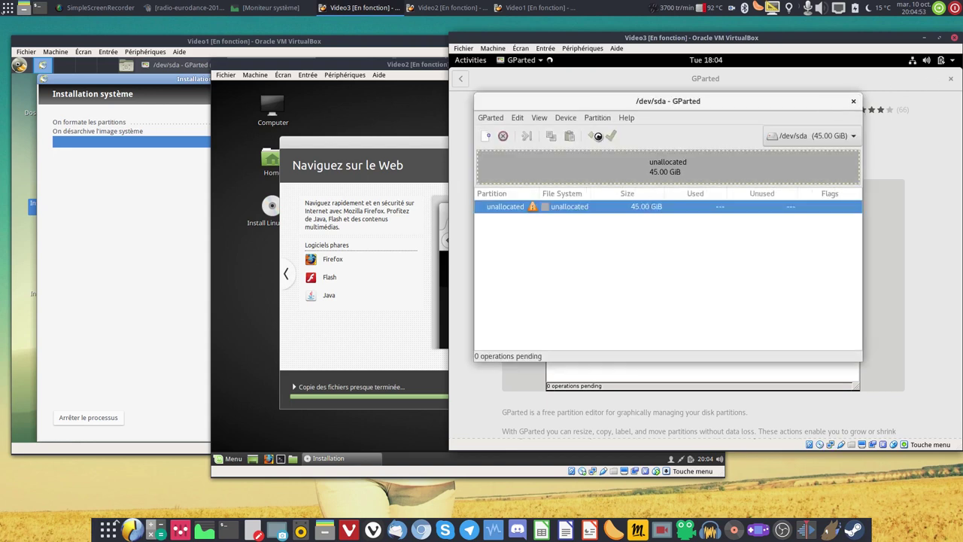
Create and apply a new partition table on /dev/sda in GParted.
{"action": "left_click", "coordinate": [566, 117]}
{"action": "left_click", "coordinate": [574, 129]}
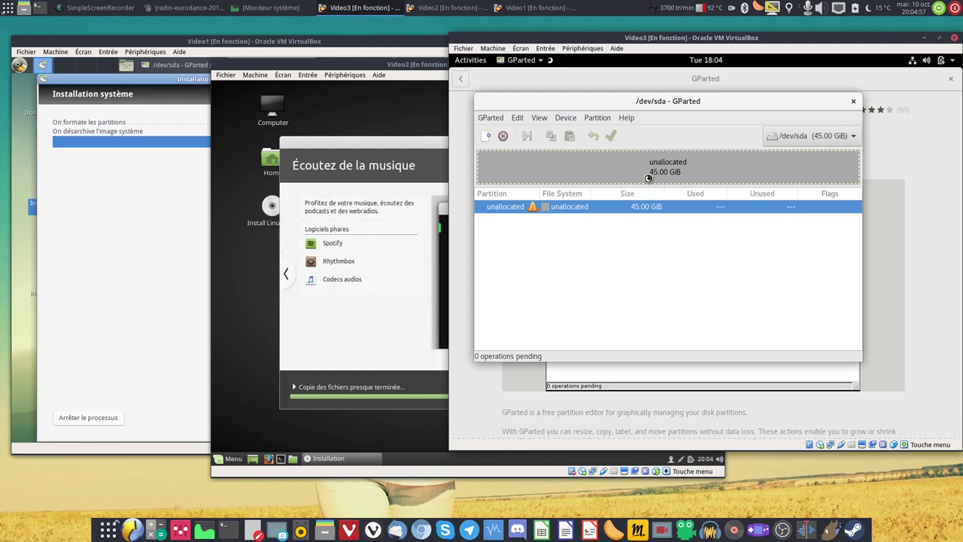
{"action": "left_click", "coordinate": [803, 265]}
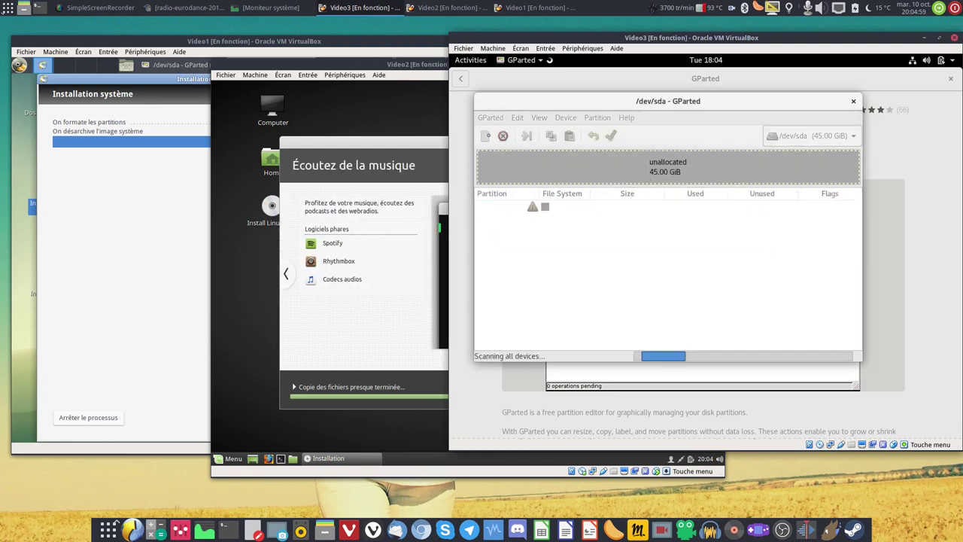
Add a 45 GiB ext4 partition in the unallocated space, apply it, and close GParted.
{"action": "right_click", "coordinate": [645, 162]}
{"action": "left_click", "coordinate": [661, 173]}
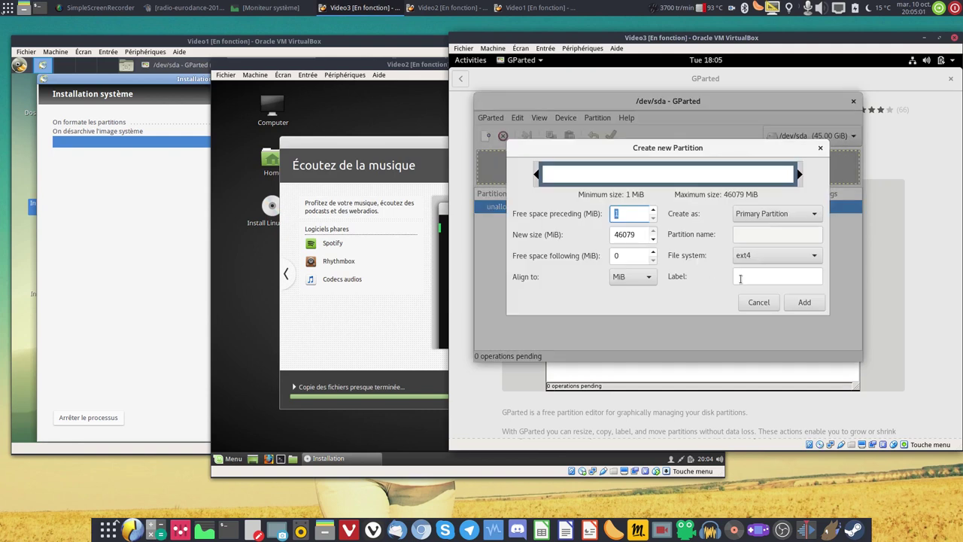
{"action": "left_click", "coordinate": [803, 302]}
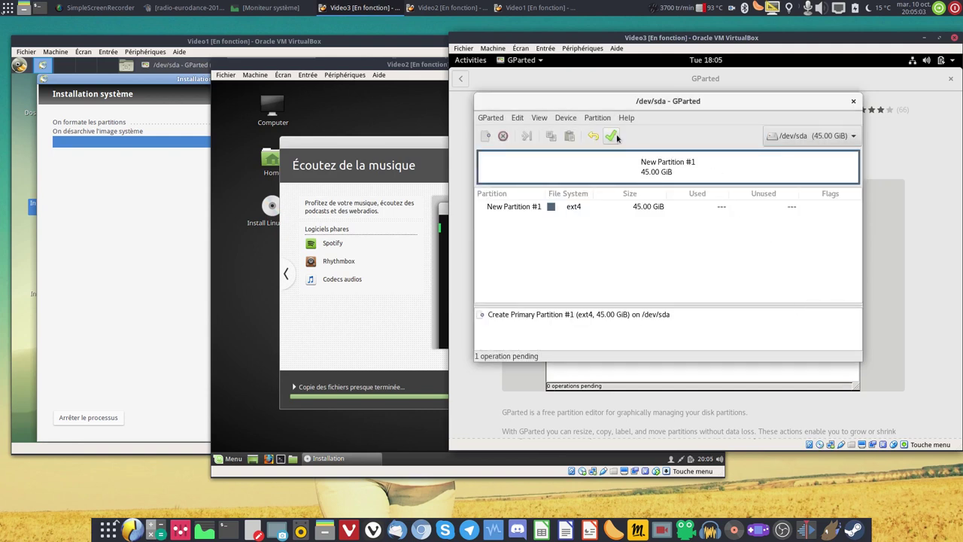
{"action": "left_click", "coordinate": [611, 136]}
{"action": "left_click", "coordinate": [769, 261]}
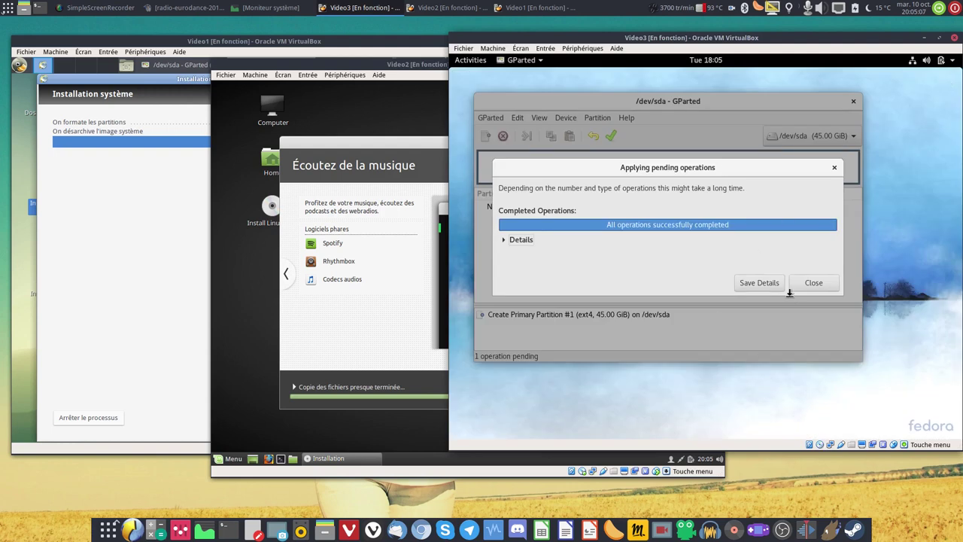
{"action": "left_click", "coordinate": [814, 282]}
{"action": "left_click", "coordinate": [854, 101]}
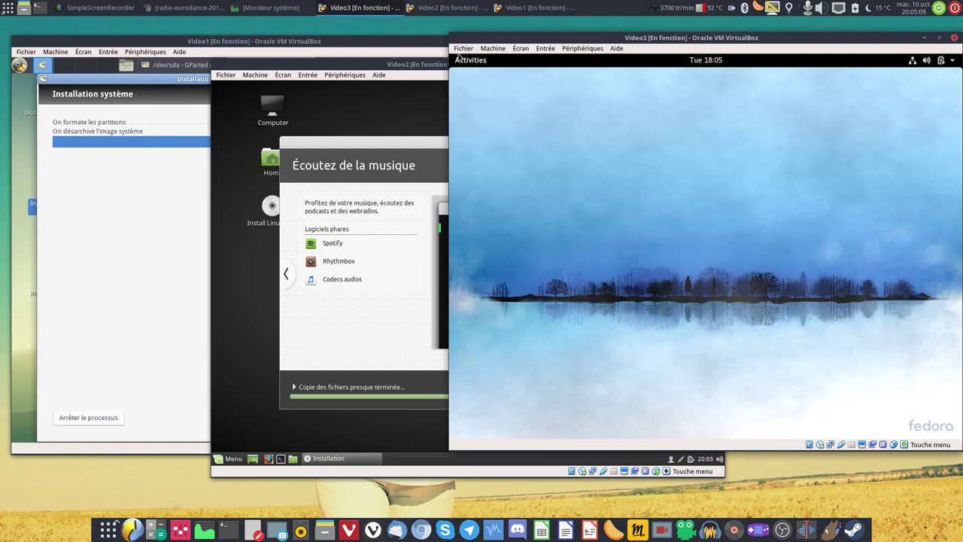
Launch Install to Hard Drive and continue the Fedora installer in Français (France).
{"action": "mouse_move", "coordinate": [450, 57]}
{"action": "left_click", "coordinate": [462, 286]}
{"action": "left_click", "coordinate": [478, 59]}
{"action": "left_click", "coordinate": [477, 59]}
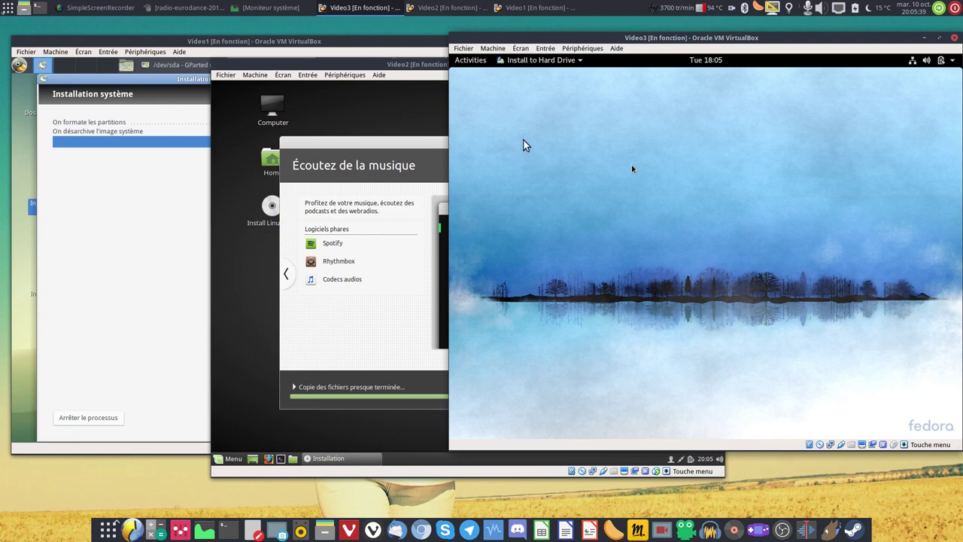
{"action": "left_click", "coordinate": [271, 9]}
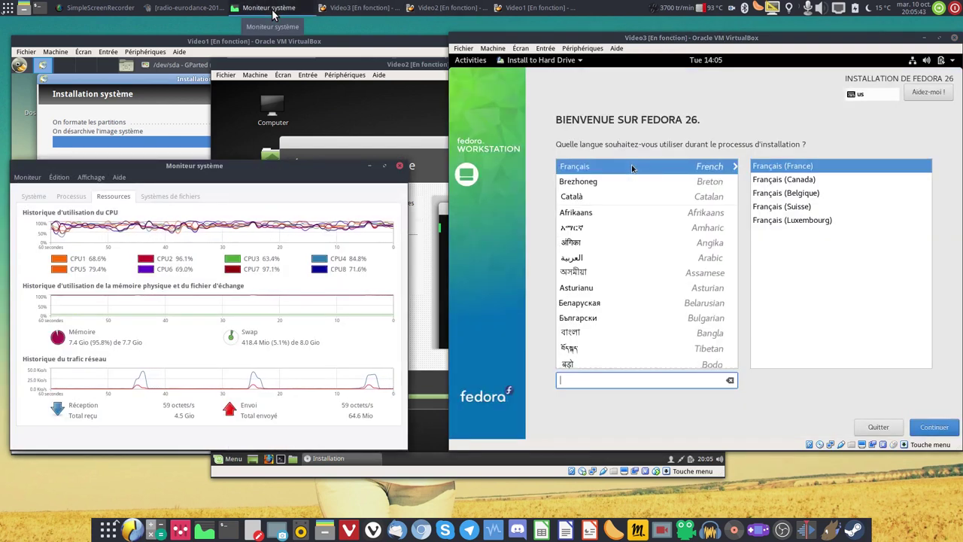
{"action": "left_click", "coordinate": [271, 9]}
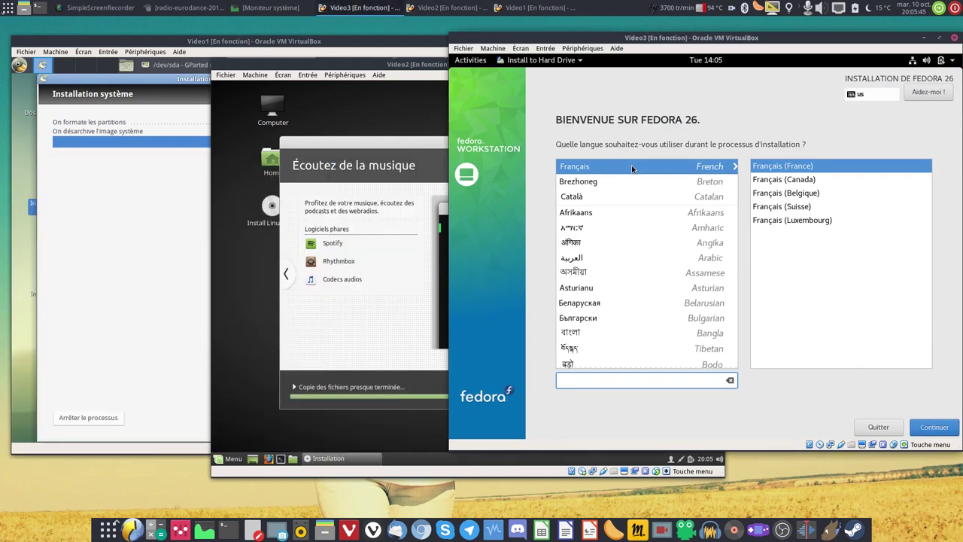
{"action": "left_click", "coordinate": [934, 429]}
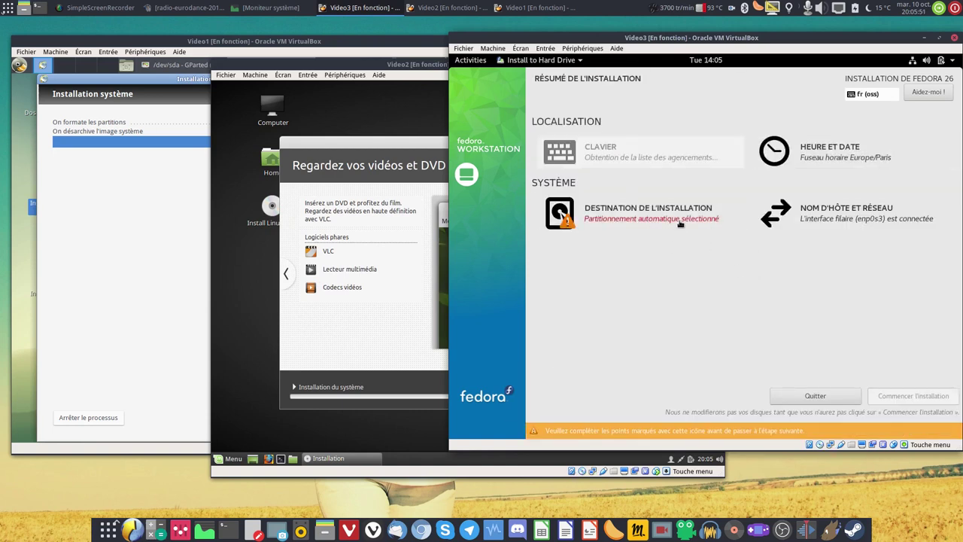
Choose custom storage and set sda1 to mount at / with ext4 reformatting.
{"action": "left_click", "coordinate": [681, 223]}
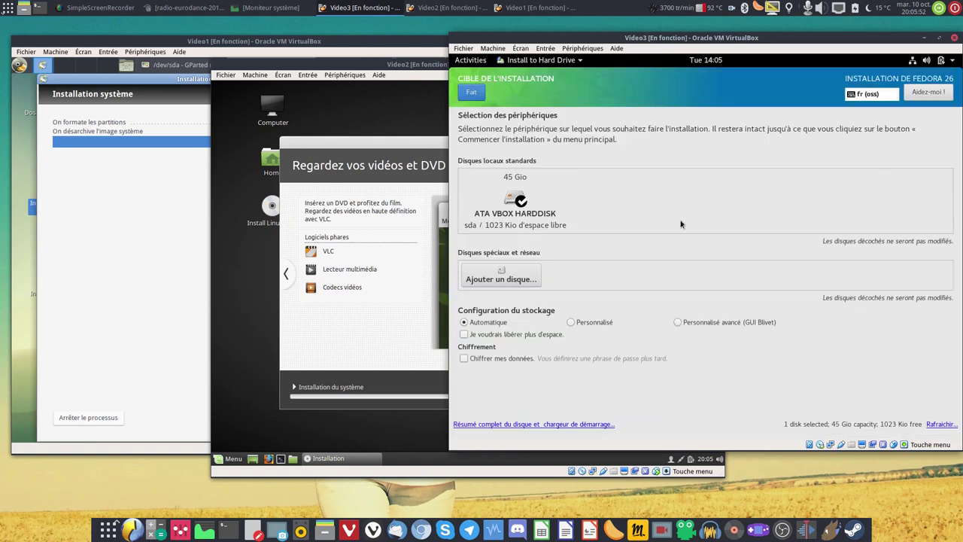
{"action": "left_click", "coordinate": [593, 324]}
{"action": "left_click", "coordinate": [471, 92]}
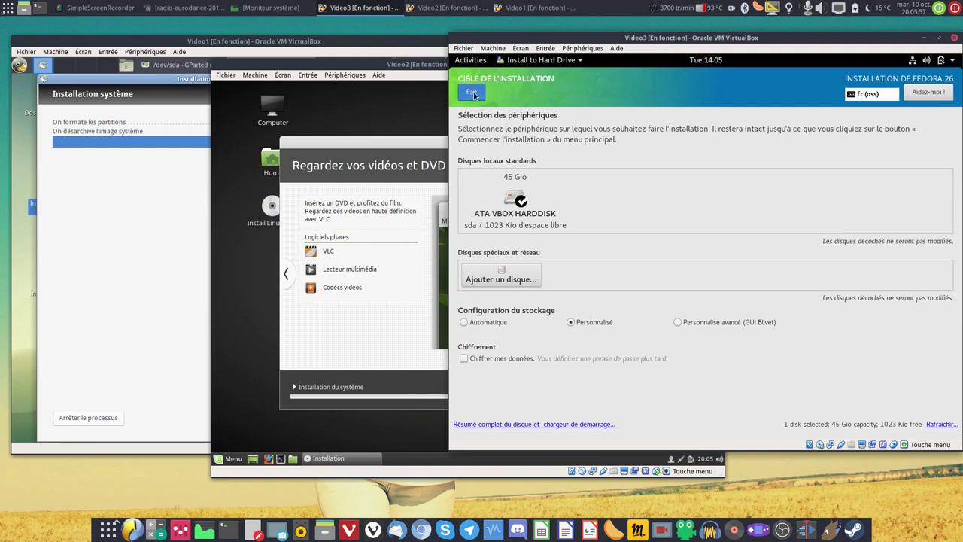
{"action": "left_click", "coordinate": [483, 250]}
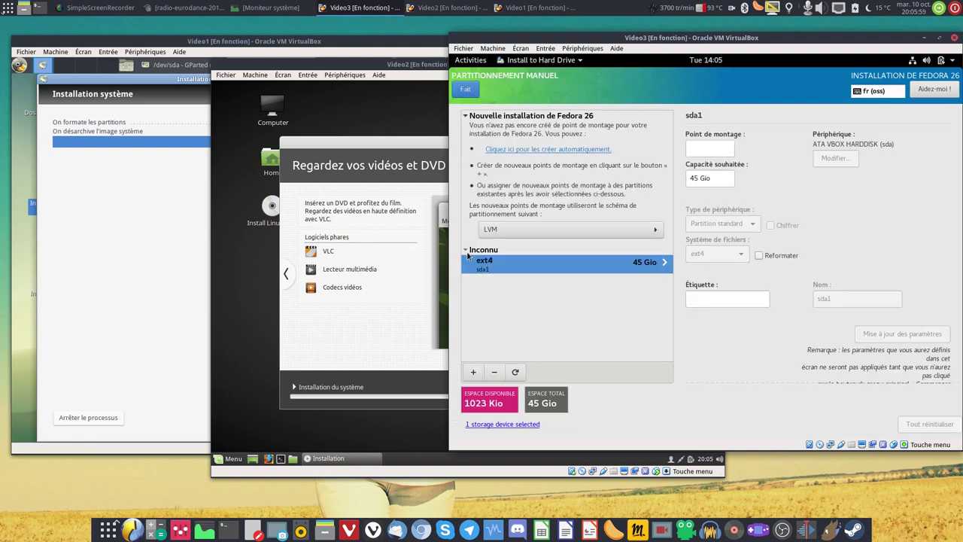
{"action": "left_click", "coordinate": [701, 150]}
{"action": "type", "text": "/"}
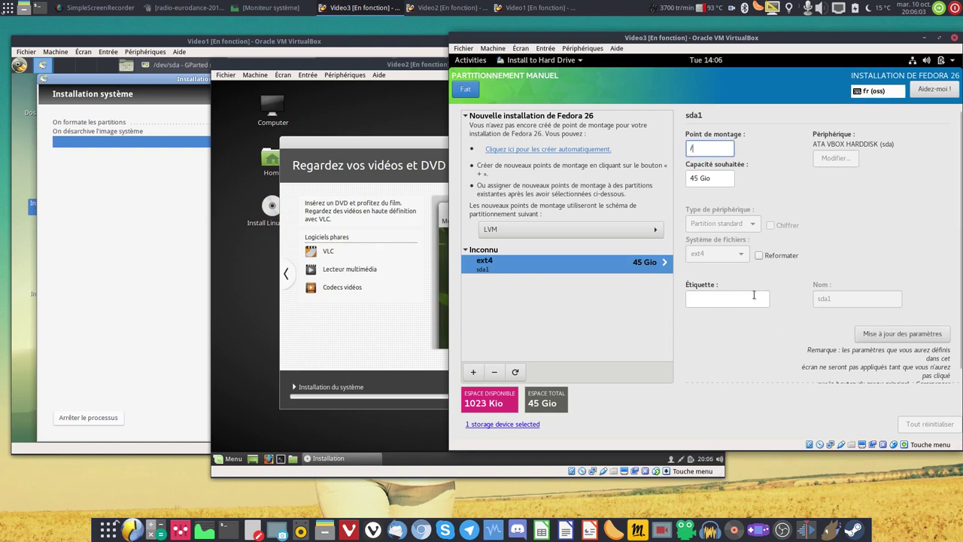
{"action": "left_click", "coordinate": [769, 257]}
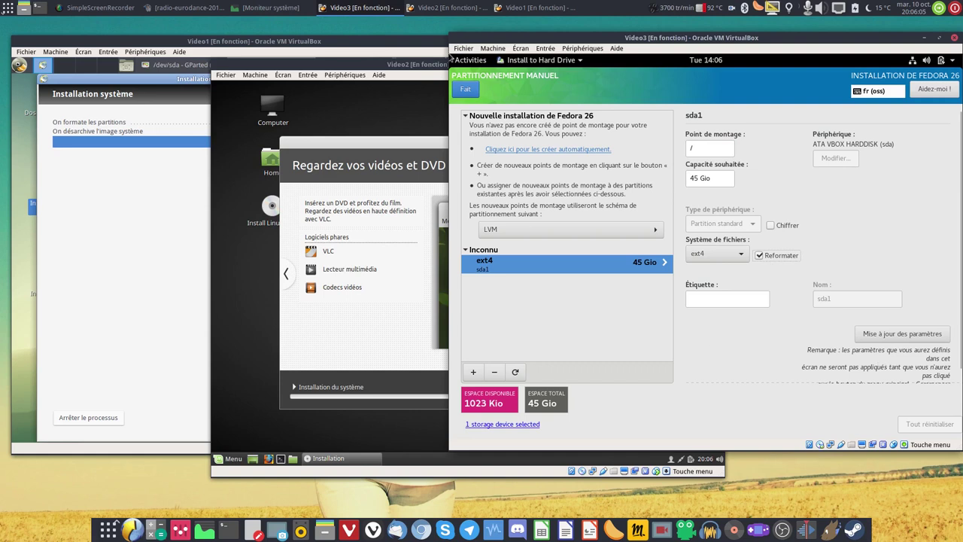
{"action": "left_click", "coordinate": [464, 90]}
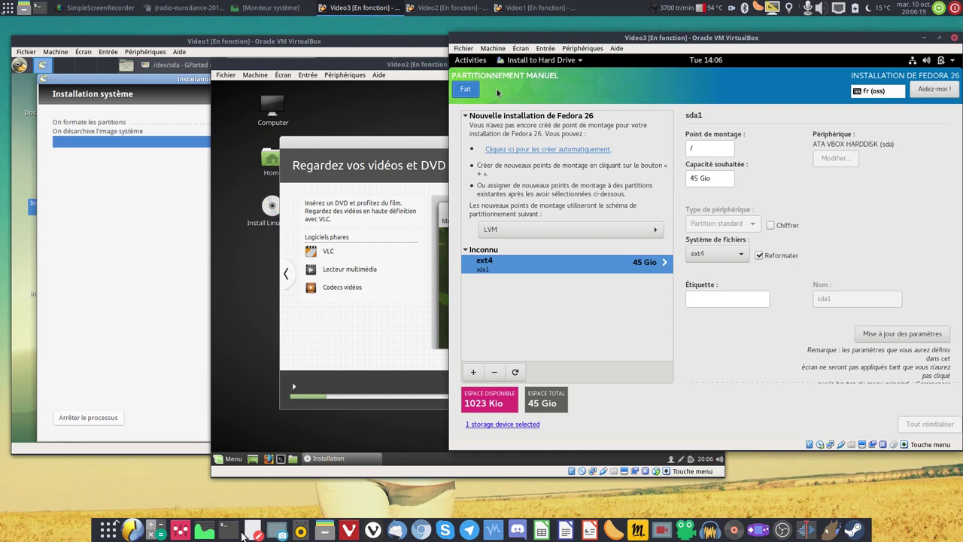
Run nmon's disk I/O view in a host terminal, then minimize it.
{"action": "left_click", "coordinate": [230, 531]}
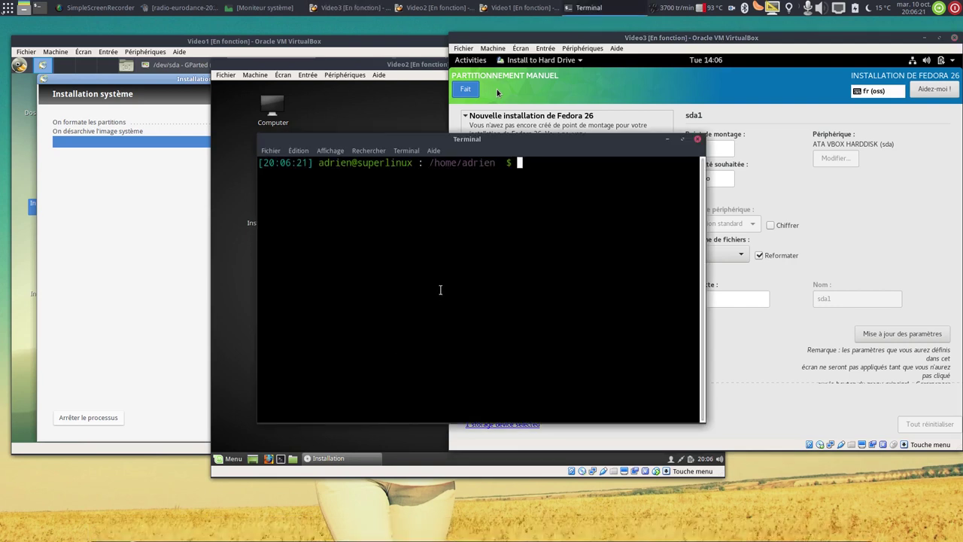
{"action": "type", "text": "nmon"}
{"action": "key", "text": "Return"}
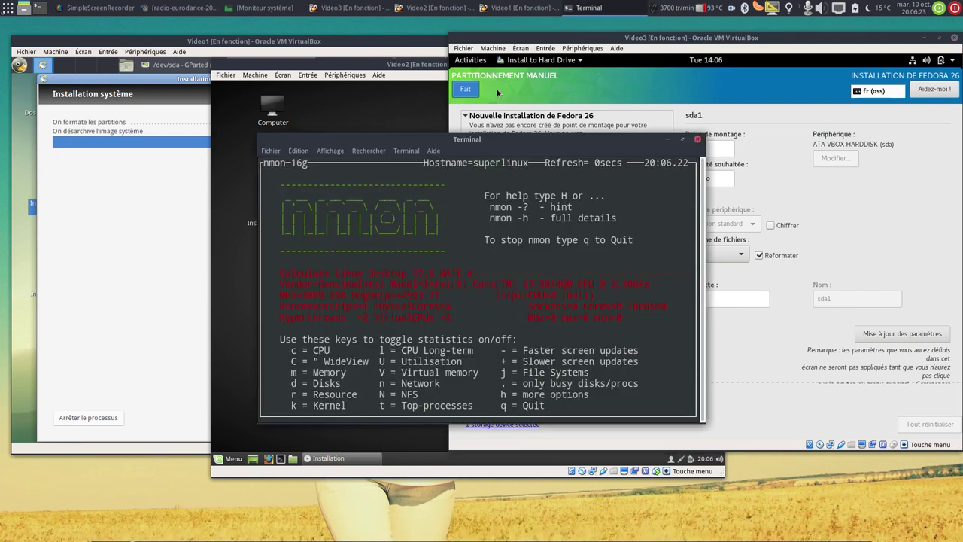
{"action": "key", "text": "d"}
{"action": "left_click_drag", "start_coordinate": [490, 141], "coordinate": [280, 141]}
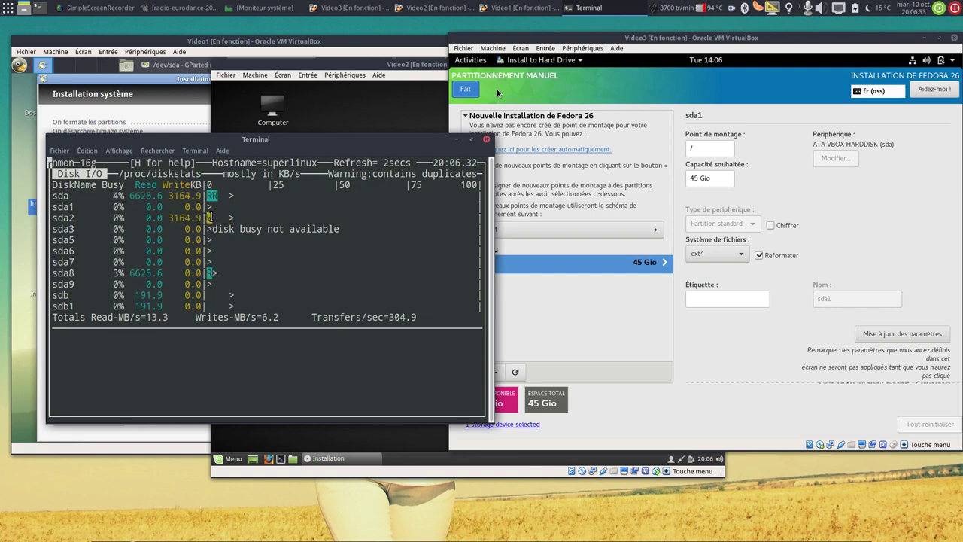
{"action": "left_click", "coordinate": [457, 138]}
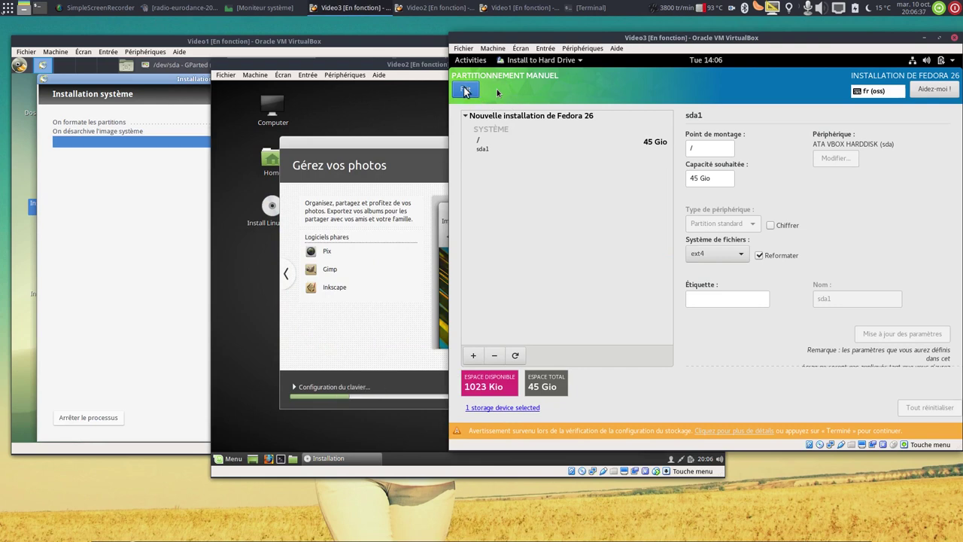
Finish manual partitioning and accept the summary of partition changes.
{"action": "left_click", "coordinate": [466, 91]}
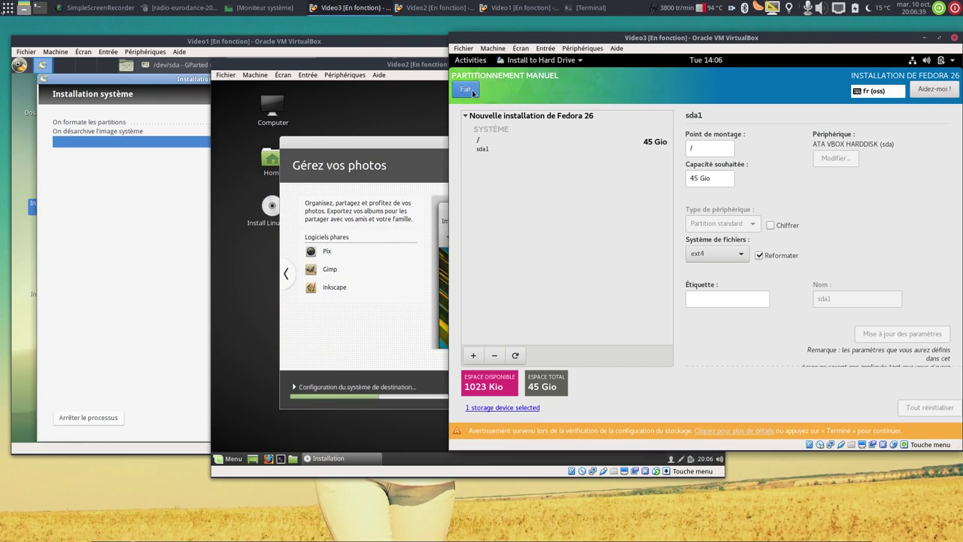
{"action": "left_click", "coordinate": [473, 92]}
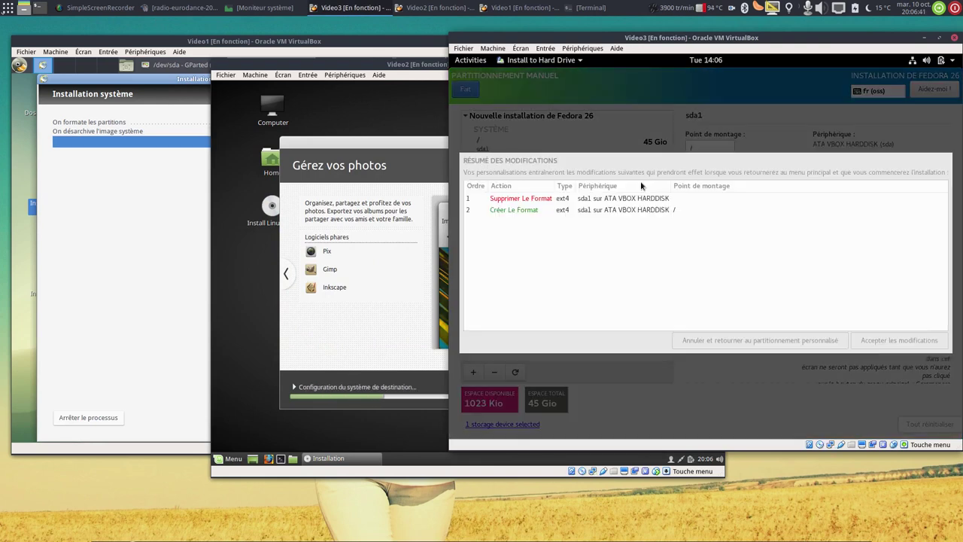
{"action": "left_click", "coordinate": [902, 343]}
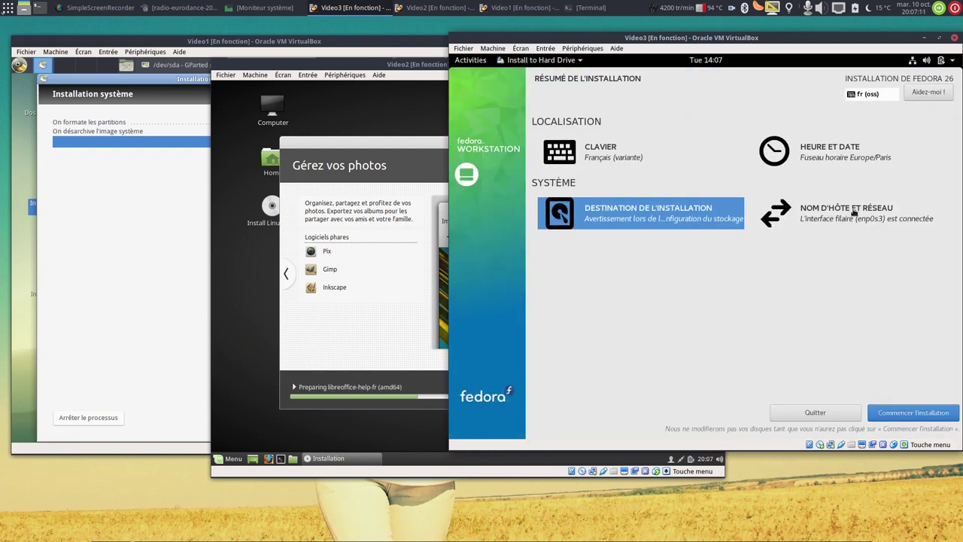
Start the Fedora installation and set and confirm the root password.
{"action": "left_click", "coordinate": [900, 419]}
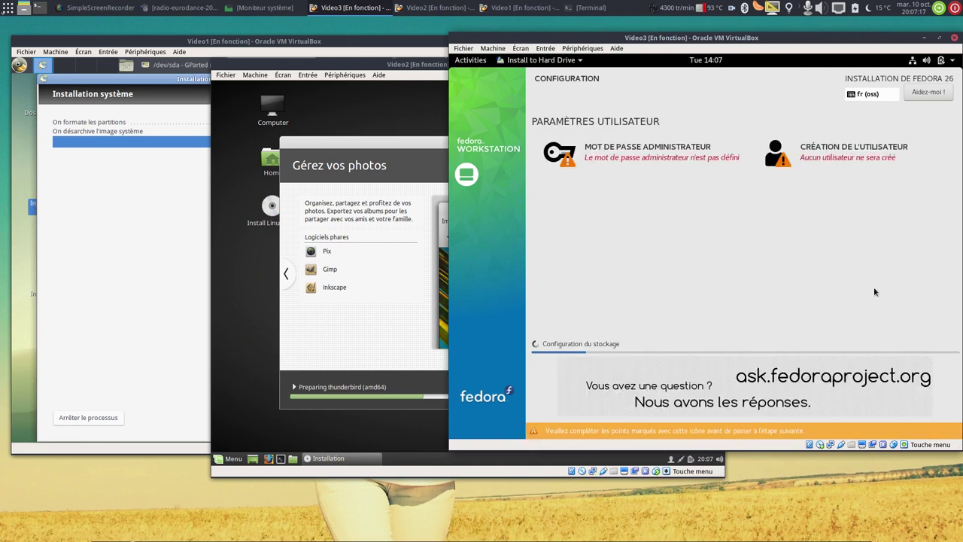
{"action": "left_click", "coordinate": [676, 158]}
{"action": "type", "text": "********"}
{"action": "key", "text": "Tab"}
{"action": "type", "text": "********"}
{"action": "left_click", "coordinate": [479, 90]}
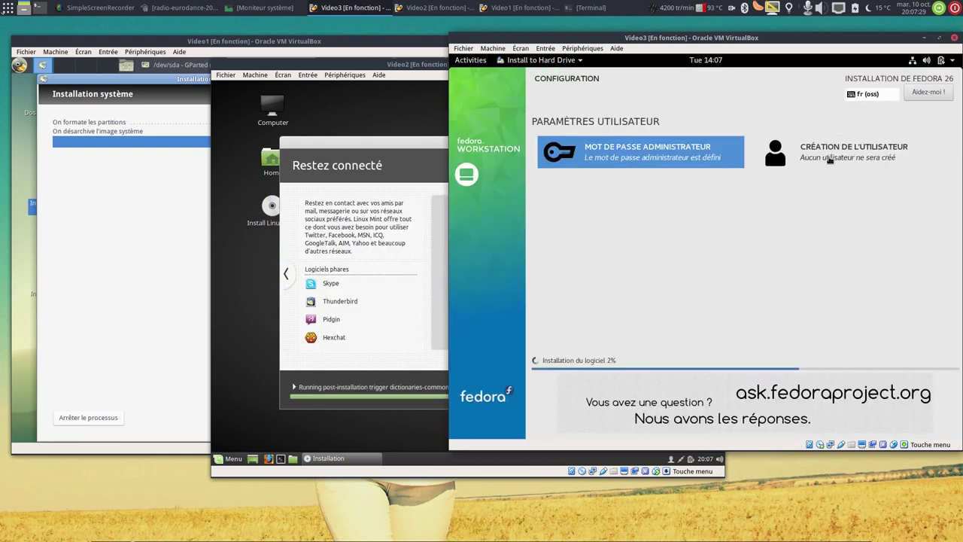
Create the administrator user account with the user's full name and a password.
{"action": "left_click", "coordinate": [831, 158]}
{"action": "type", "text": "adriend"}
{"action": "key", "text": "Tab"}
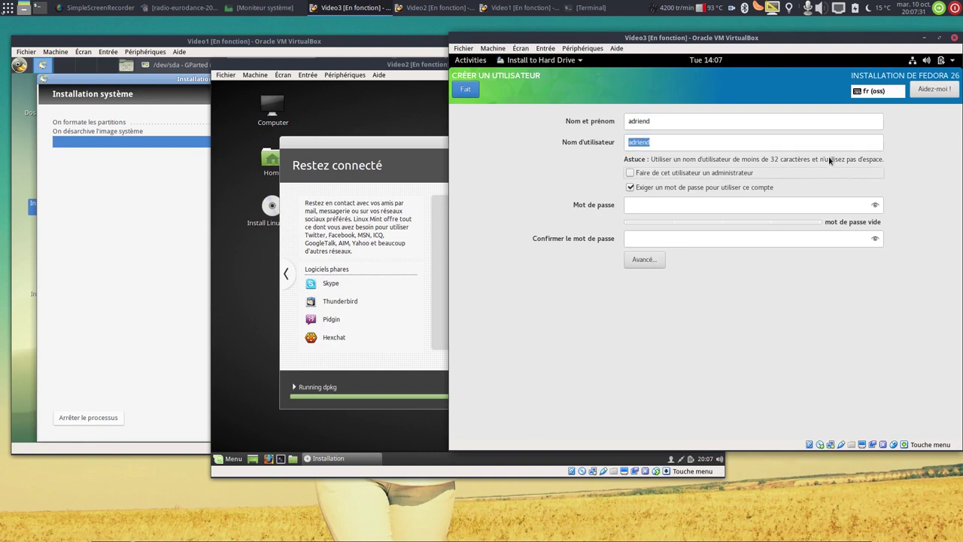
{"action": "left_click", "coordinate": [695, 122]}
{"action": "key", "text": "BackSpace"}
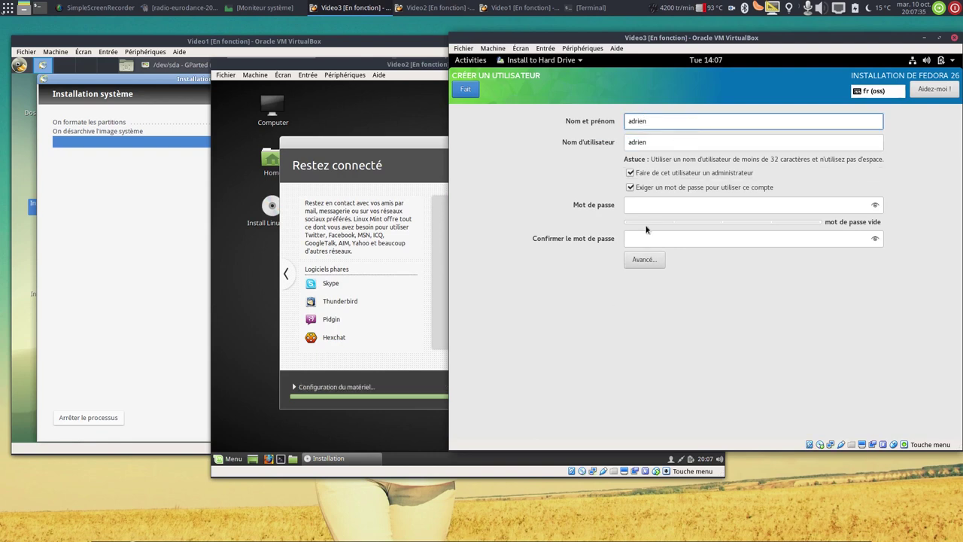
{"action": "left_click", "coordinate": [656, 205]}
{"action": "type", "text": "123456789012"}
{"action": "key", "text": "Tab"}
{"action": "type", "text": "123456789012"}
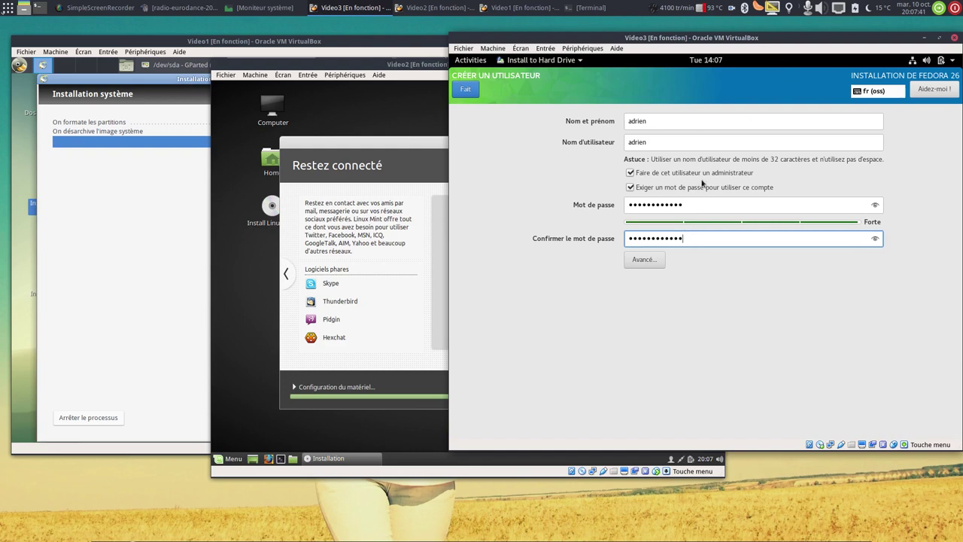
{"action": "left_click", "coordinate": [466, 89]}
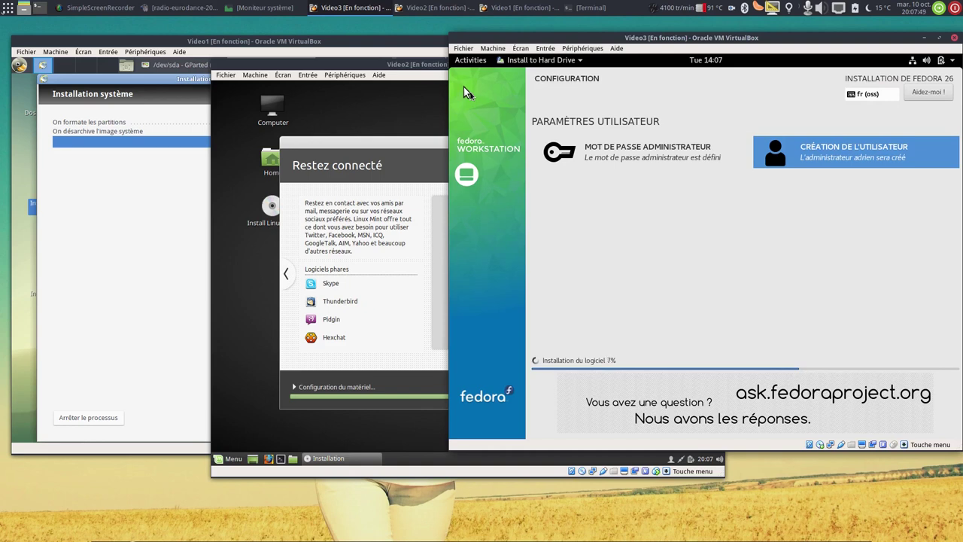
Rearrange the Linux Mint and Fedora VM windows on the host screen.
{"action": "left_click_drag", "start_coordinate": [346, 65], "coordinate": [238, 171]}
{"action": "left_click", "coordinate": [568, 37]}
{"action": "left_click_drag", "start_coordinate": [568, 37], "coordinate": [578, 62]}
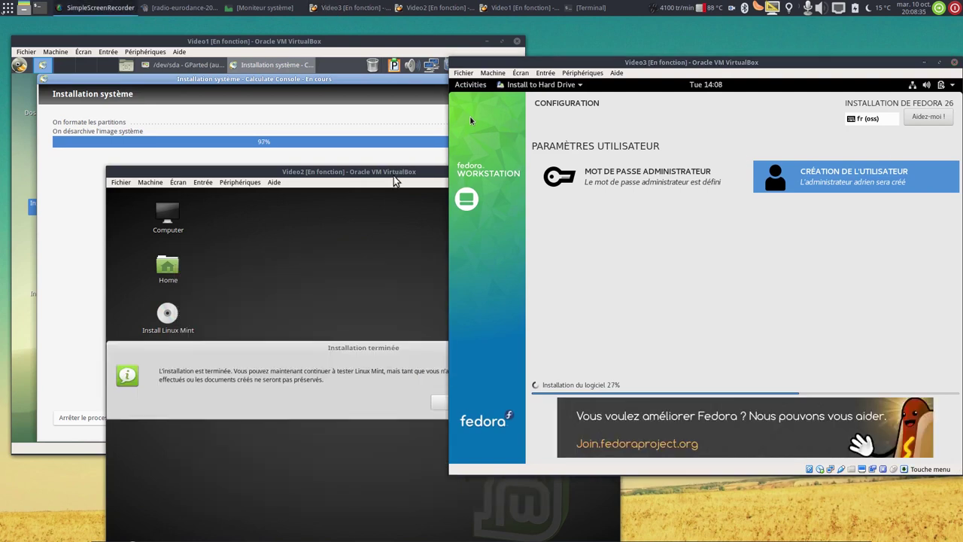
{"action": "left_click_drag", "start_coordinate": [392, 173], "coordinate": [459, 72]}
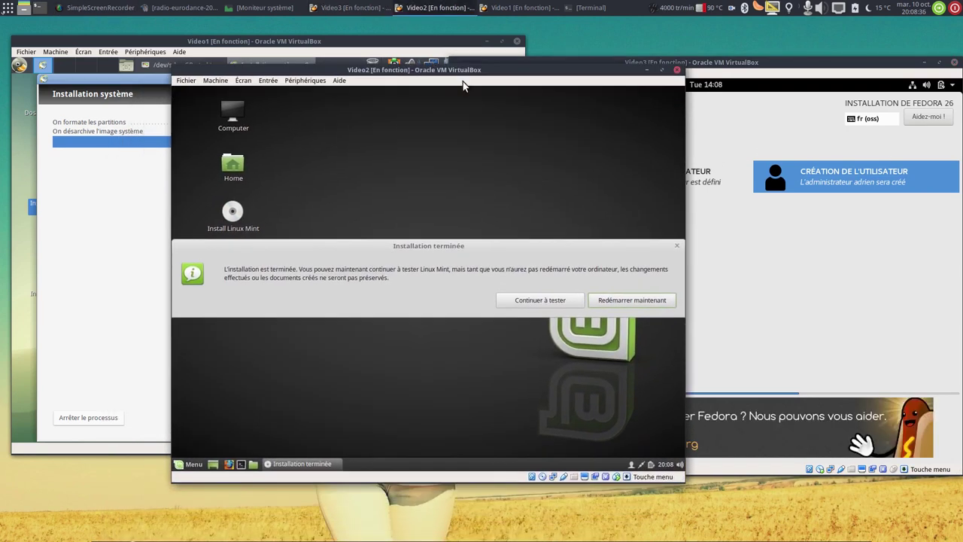
Restart the Linux Mint VM past the remove-medium prompt and log in with the password.
{"action": "left_click", "coordinate": [625, 300]}
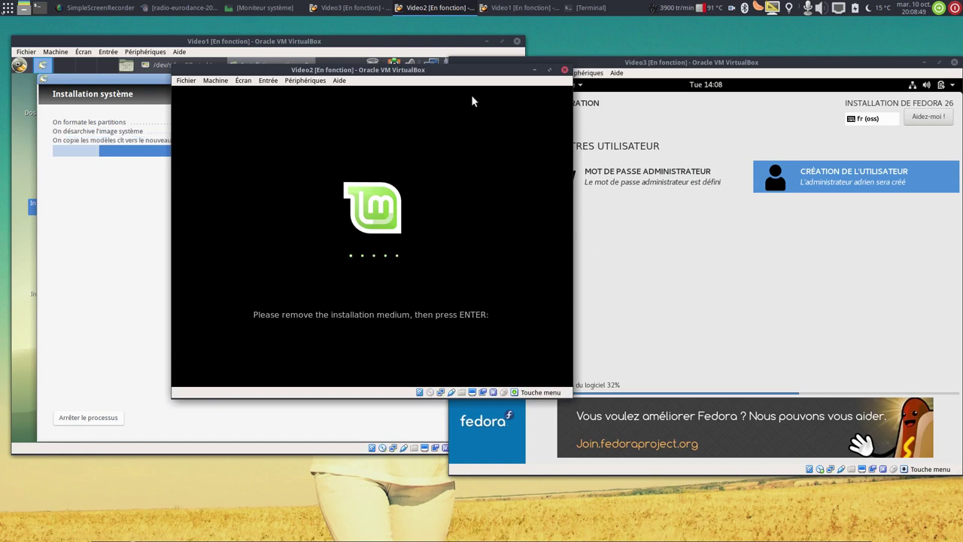
{"action": "key", "text": "Return"}
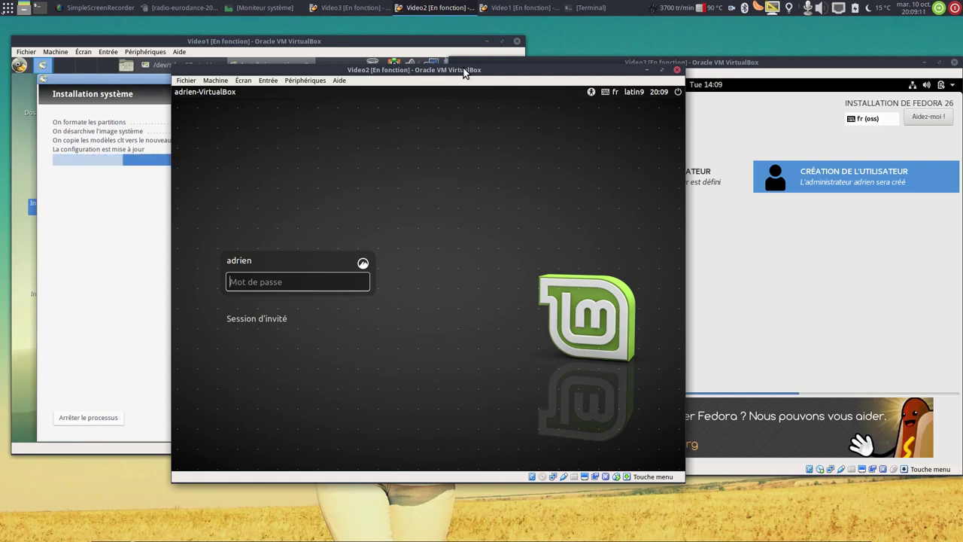
{"action": "type", "text": "••••••••••••"}
{"action": "key", "text": "Return"}
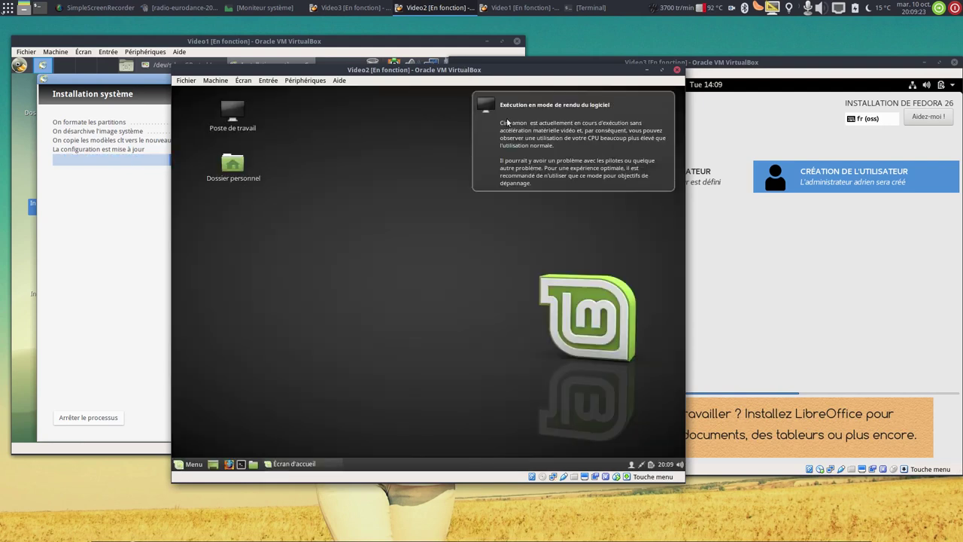
Close the Mint welcome window and show Moniteur système's Ressources graphs, found by searching 'syst'.
{"action": "left_click", "coordinate": [591, 168]}
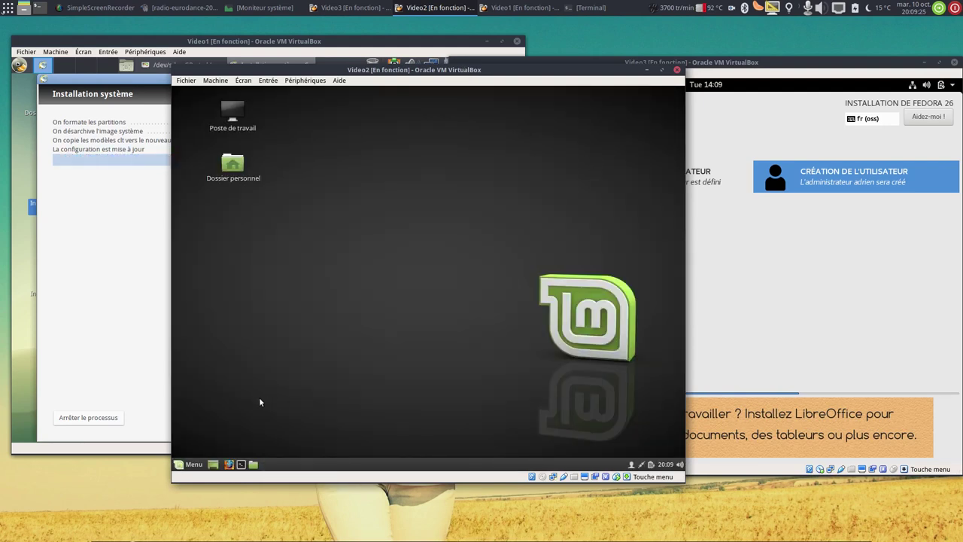
{"action": "left_click", "coordinate": [193, 465]}
{"action": "type", "text": "syst"}
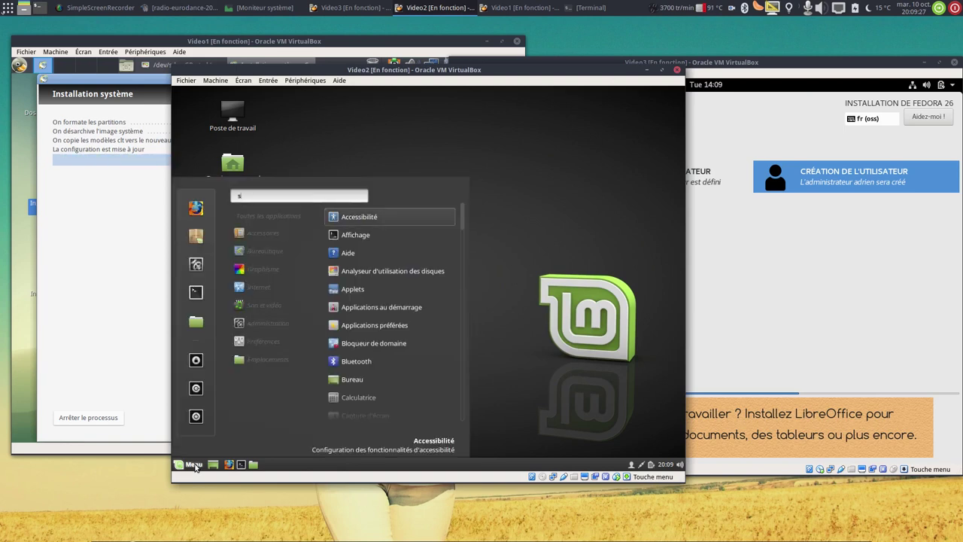
{"action": "left_click", "coordinate": [393, 273]}
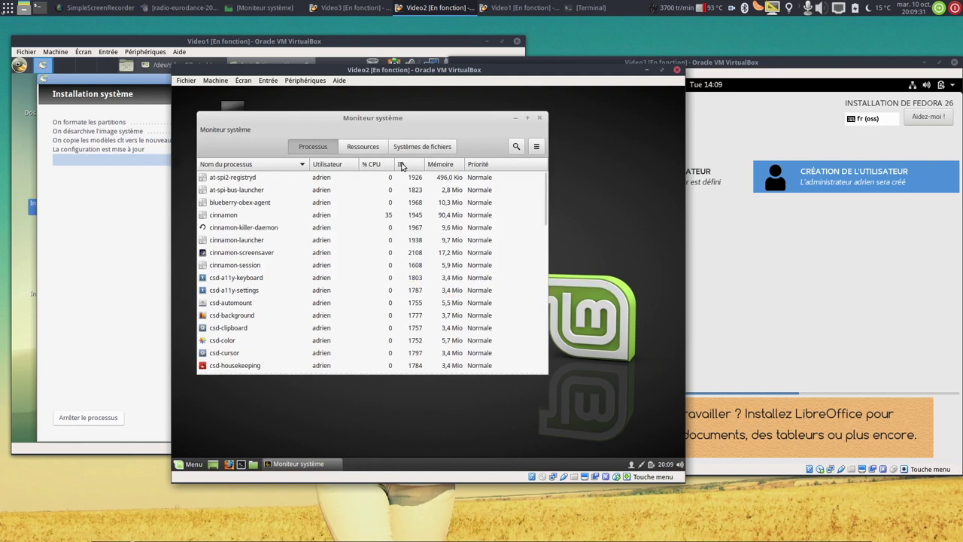
{"action": "left_click", "coordinate": [371, 152]}
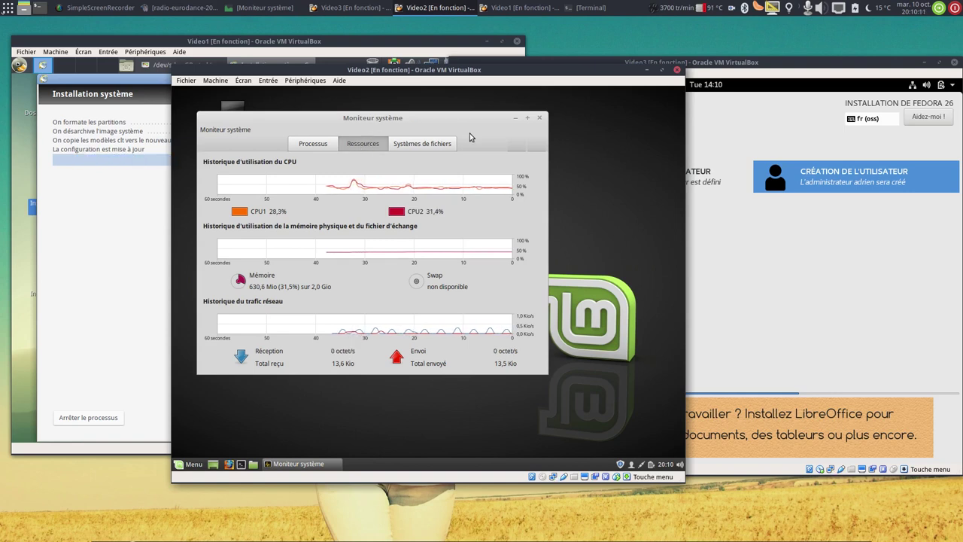
Power off the Linux Mint VM through Menu > Quitter > Éteindre.
{"action": "left_click", "coordinate": [189, 464]}
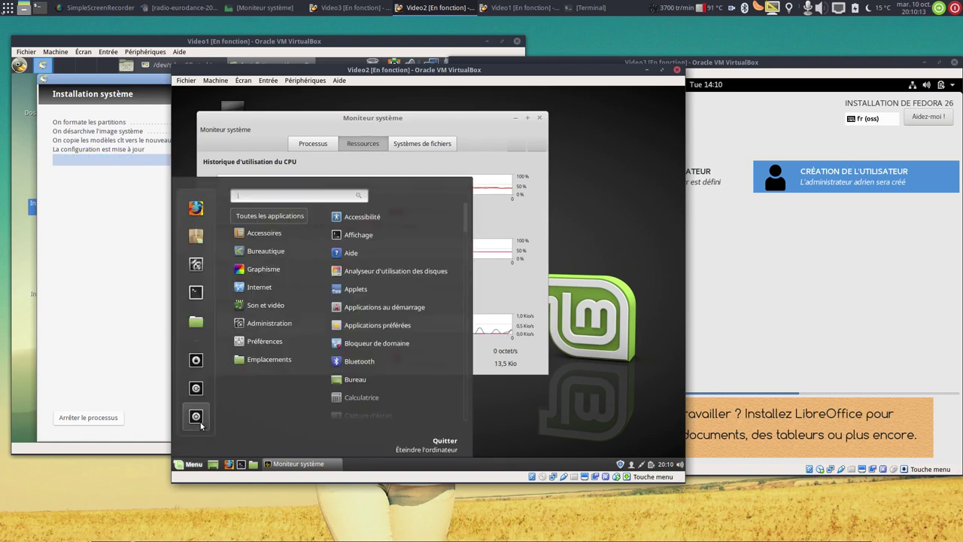
{"action": "left_click", "coordinate": [196, 416]}
{"action": "left_click", "coordinate": [540, 358]}
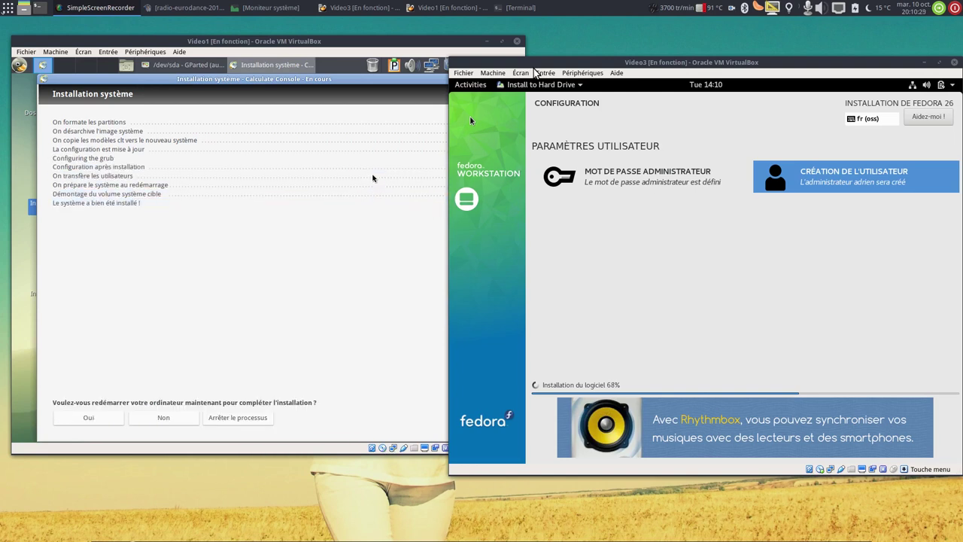
Accept the restart after the Calculate install and boot the Calculate Linux Desktop MATE GRUB entry.
{"action": "left_click", "coordinate": [92, 415]}
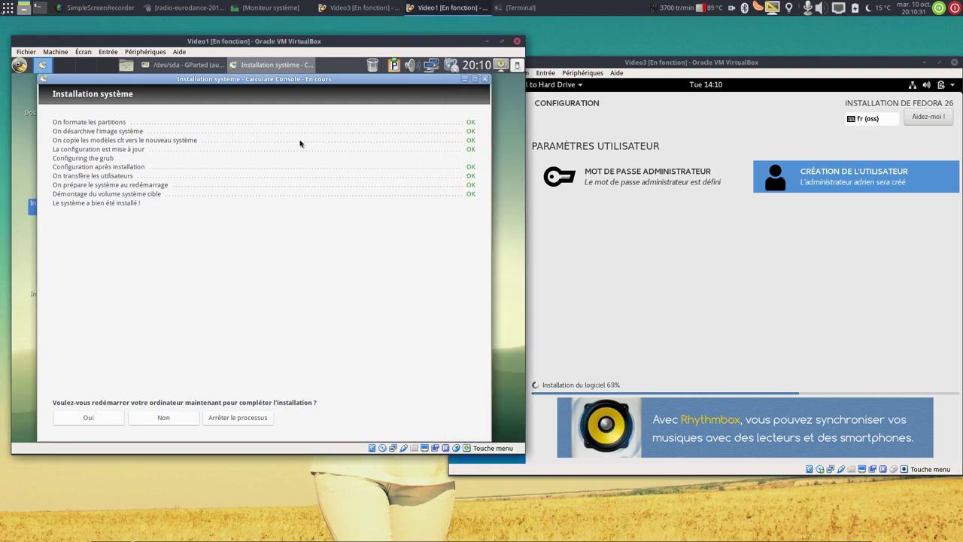
{"action": "left_click", "coordinate": [75, 420]}
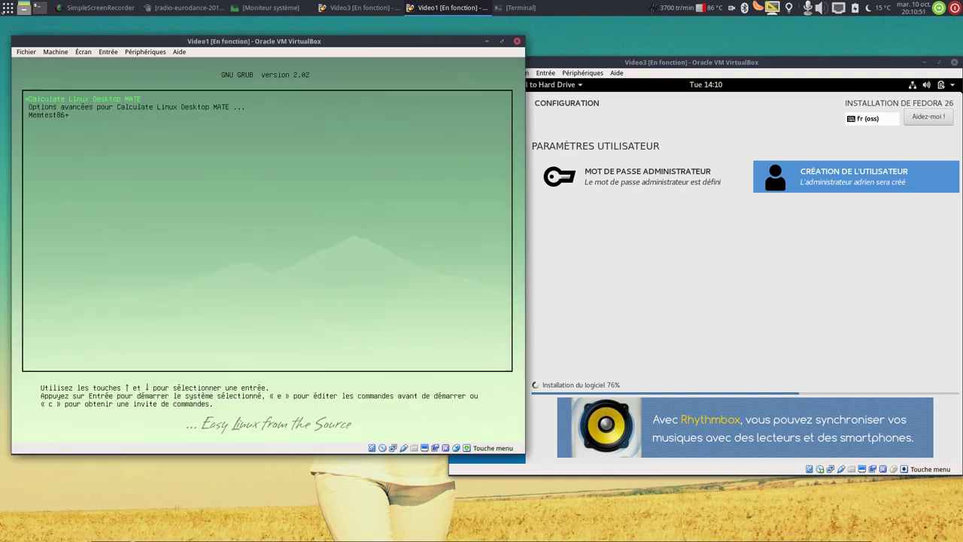
{"action": "key", "text": "Return"}
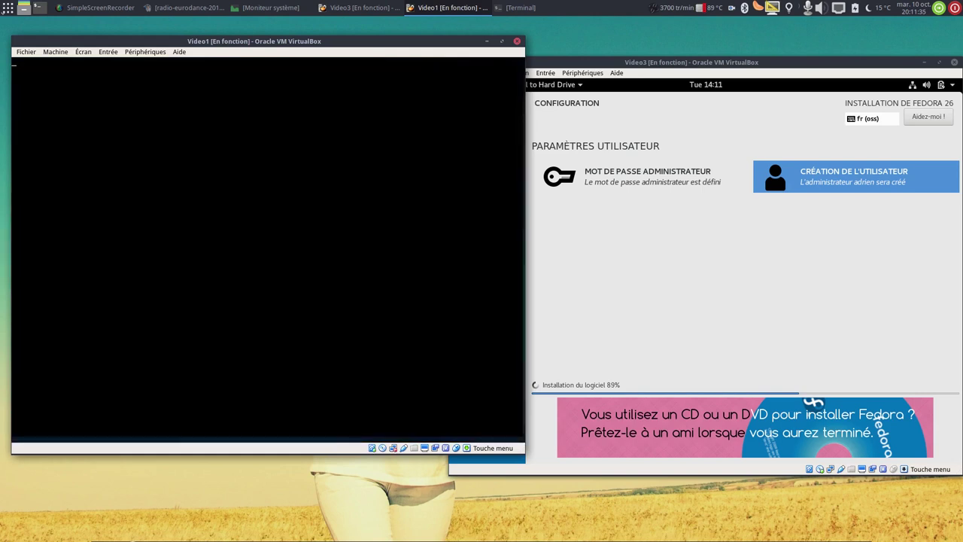
Log in to Calculate with the account password and run htop in a terminal.
{"action": "type", "text": "••••••••"}
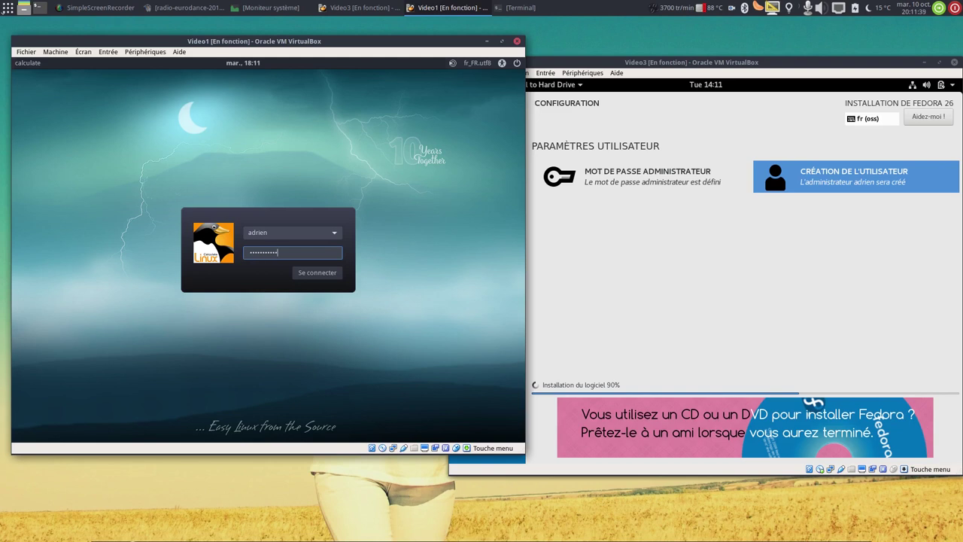
{"action": "key", "text": "Return"}
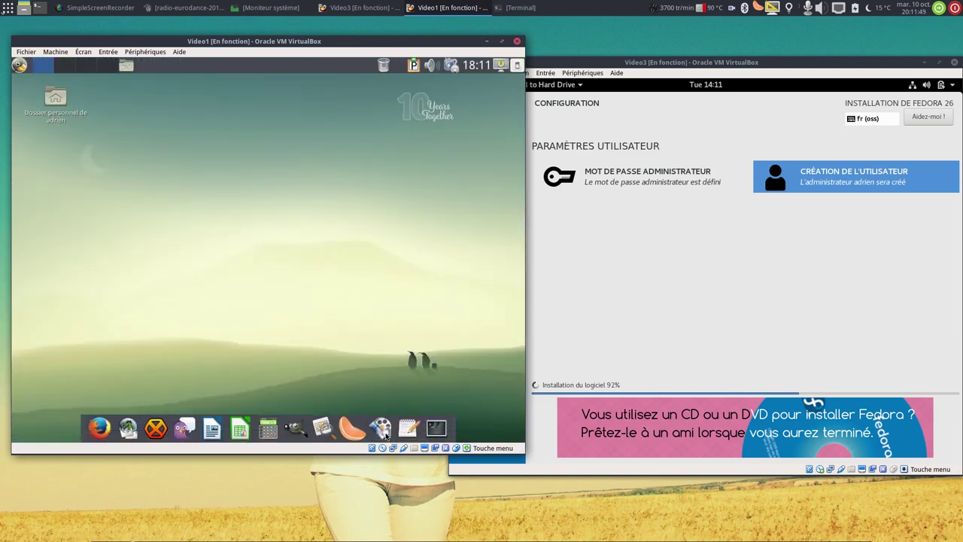
{"action": "left_click", "coordinate": [431, 429]}
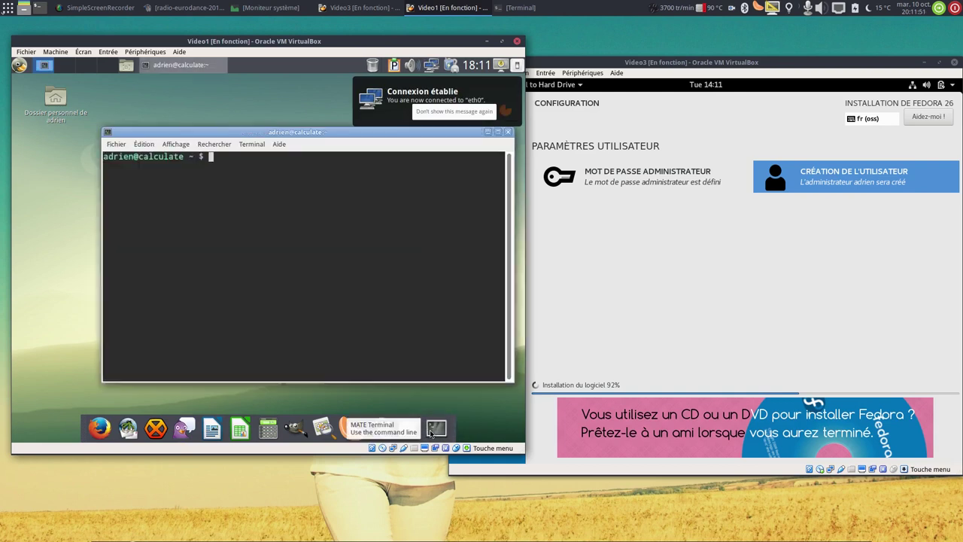
{"action": "type", "text": "htop"}
{"action": "key", "text": "Return"}
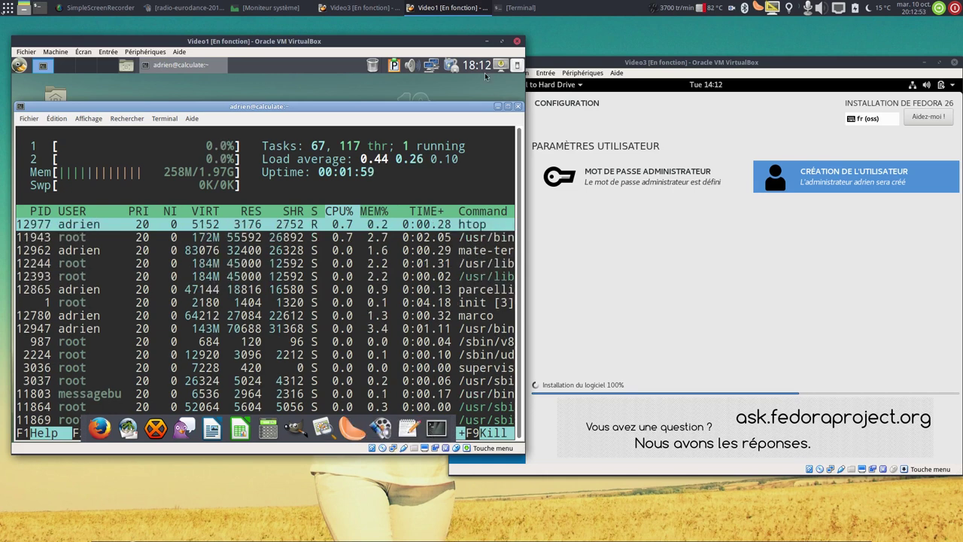
Close the htop terminal, confirm the Calculate VM shutdown, and launch the host file manager.
{"action": "left_click", "coordinate": [518, 106]}
{"action": "left_click", "coordinate": [517, 66]}
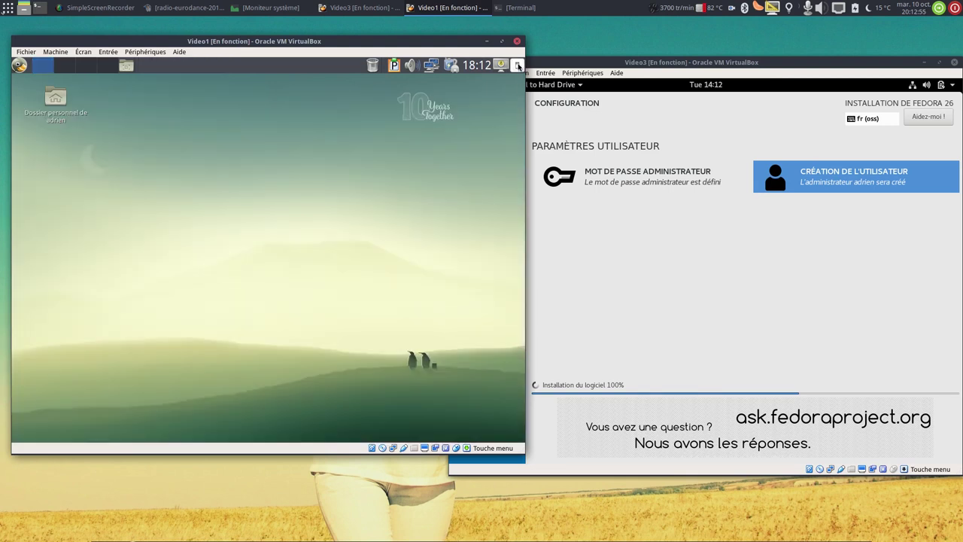
{"action": "left_click", "coordinate": [349, 294]}
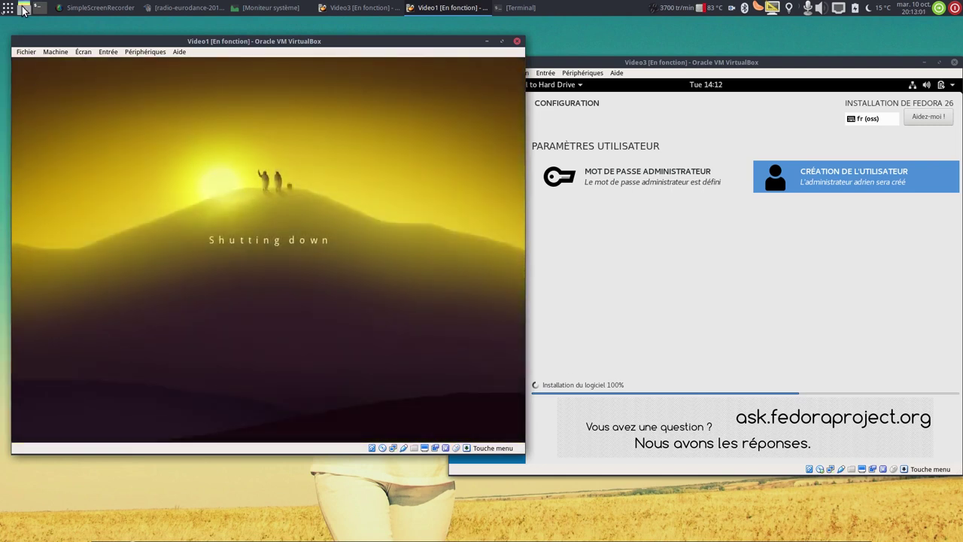
{"action": "left_click", "coordinate": [23, 8]}
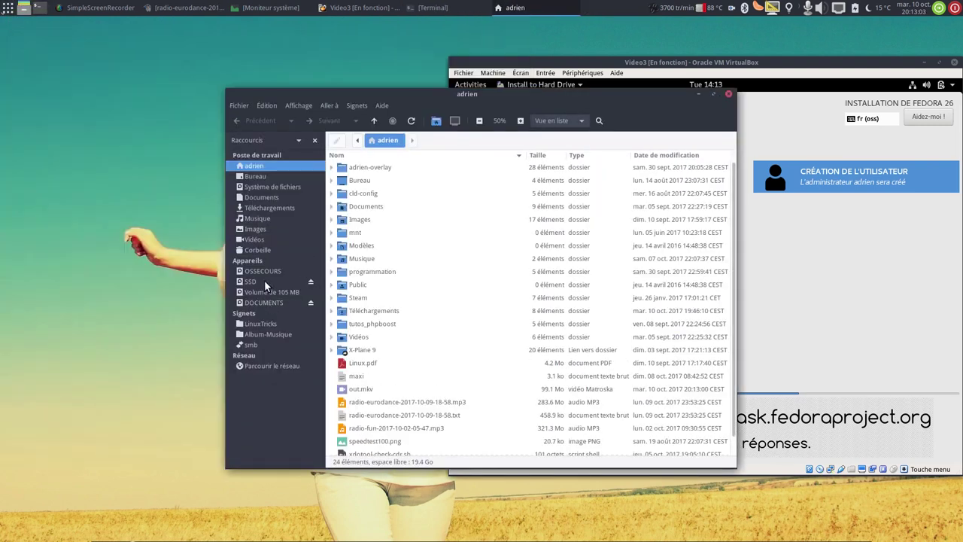
Run reset-video1.sh and reset-video2.sh from SSD, then close Nemo and recentre the Fedora window.
{"action": "left_click", "coordinate": [264, 281]}
{"action": "left_click", "coordinate": [386, 182]}
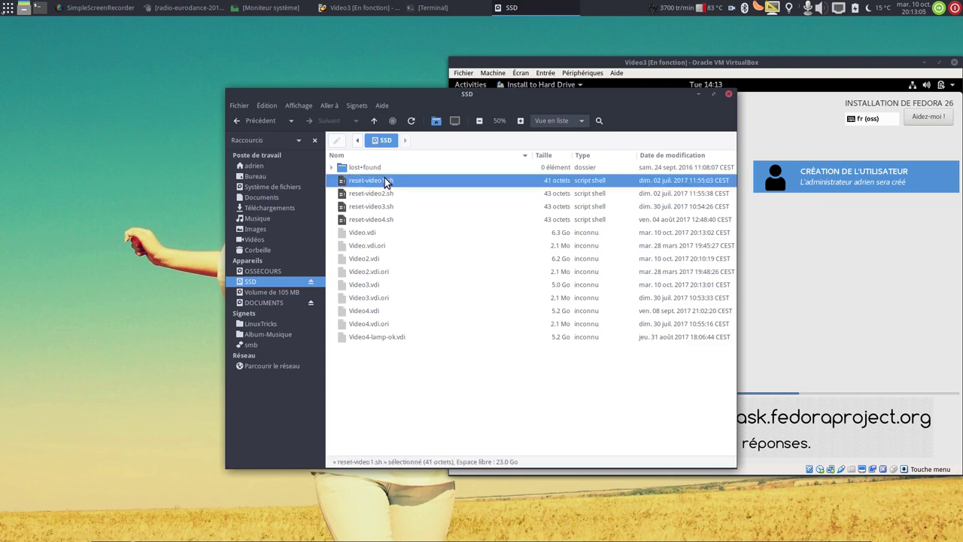
{"action": "double_click", "coordinate": [385, 181]}
{"action": "left_click", "coordinate": [595, 318]}
{"action": "double_click", "coordinate": [421, 195]}
{"action": "left_click", "coordinate": [600, 319]}
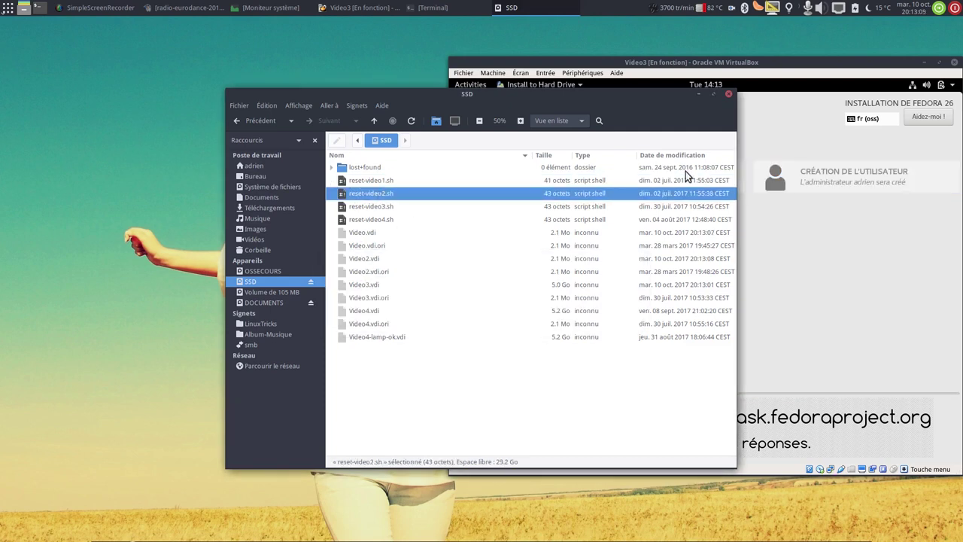
{"action": "left_click", "coordinate": [729, 94]}
{"action": "left_click_drag", "start_coordinate": [684, 63], "coordinate": [535, 63]}
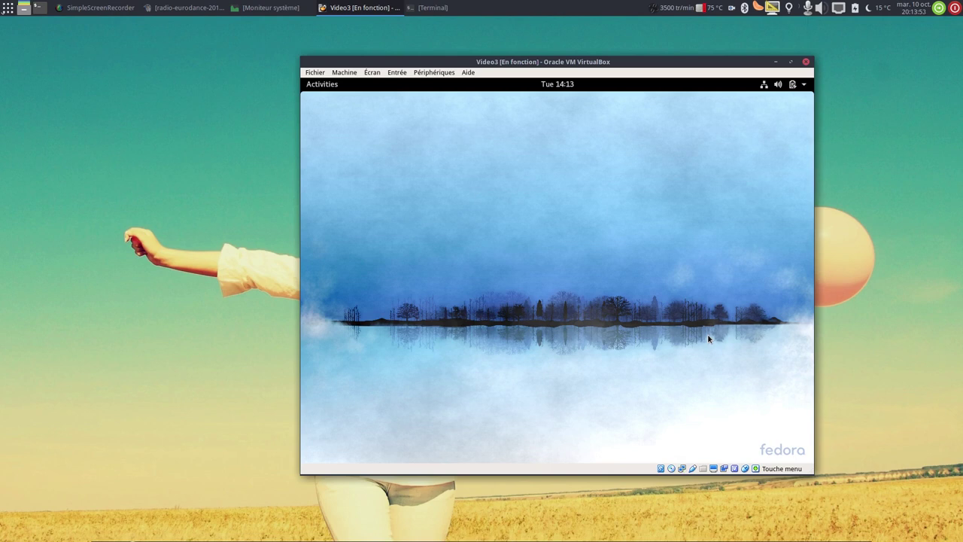
Restart the Fedora live system from the GNOME power menu, toggling full screen on and off.
{"action": "left_click", "coordinate": [802, 84]}
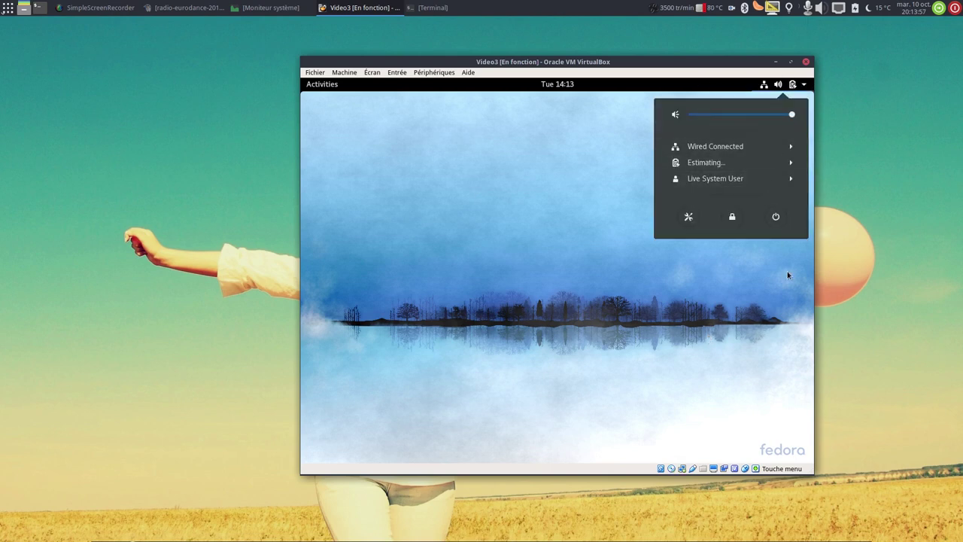
{"action": "left_click", "coordinate": [784, 223]}
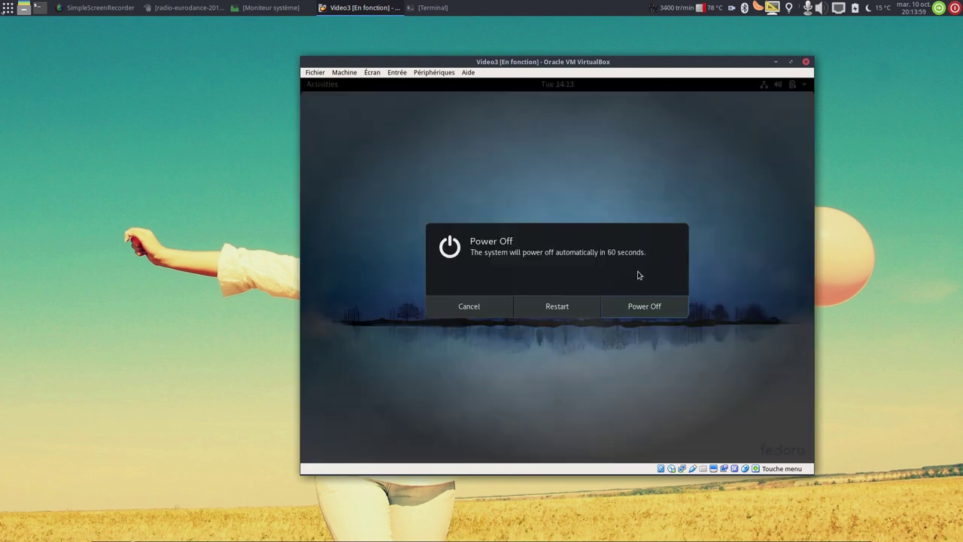
{"action": "left_click", "coordinate": [569, 307]}
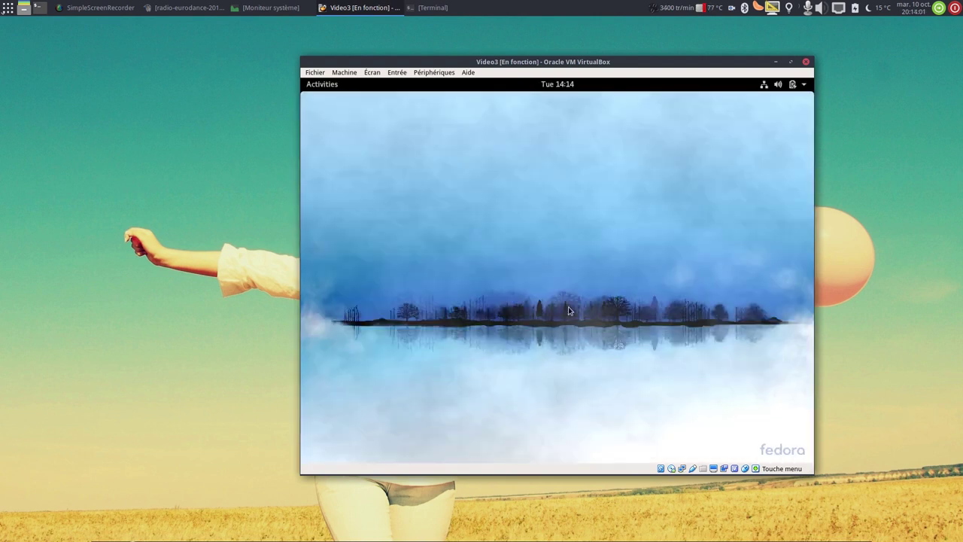
{"action": "key", "text": "Control_R+f"}
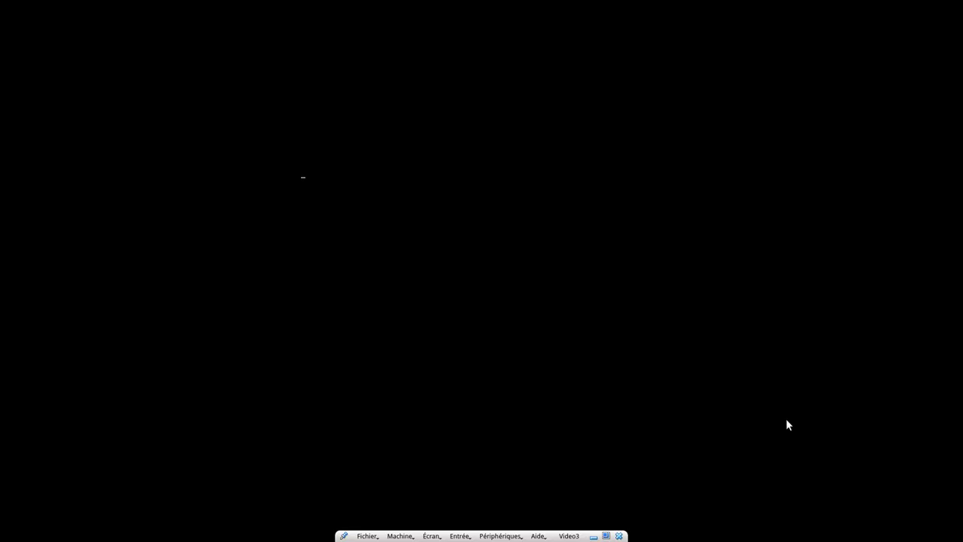
{"action": "key", "text": "Control_R+f"}
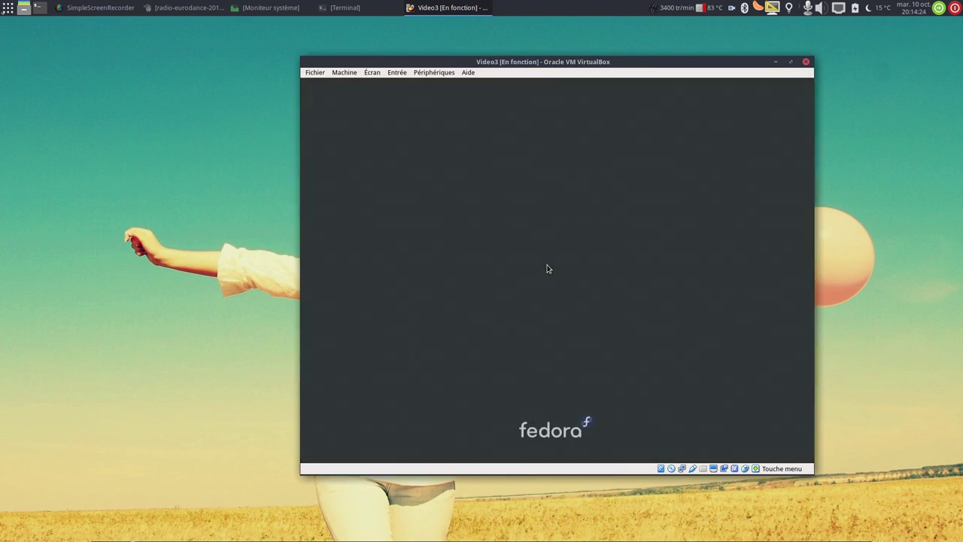
Log in to the installed Fedora as its user, retyping the password after the first was rejected.
{"action": "left_click", "coordinate": [546, 269]}
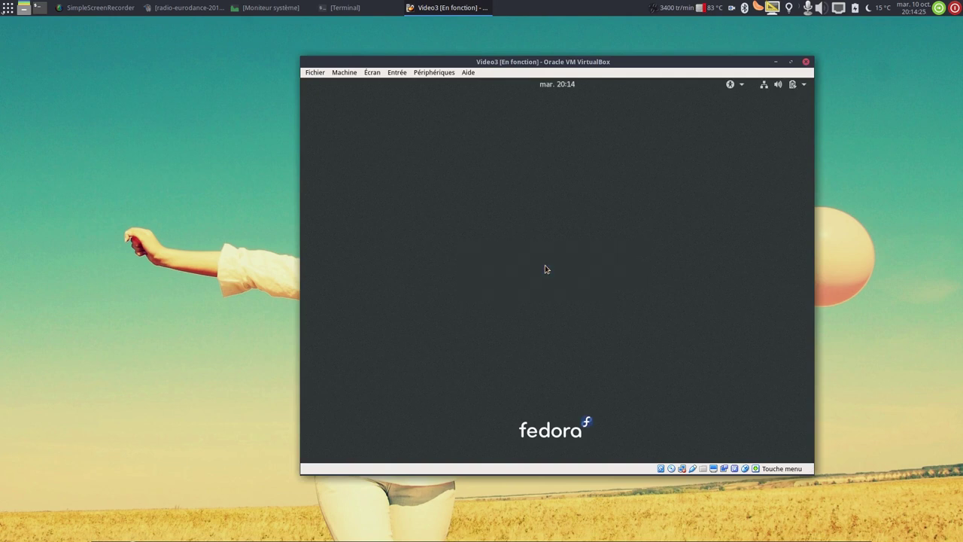
{"action": "type", "text": "•••••••••••••"}
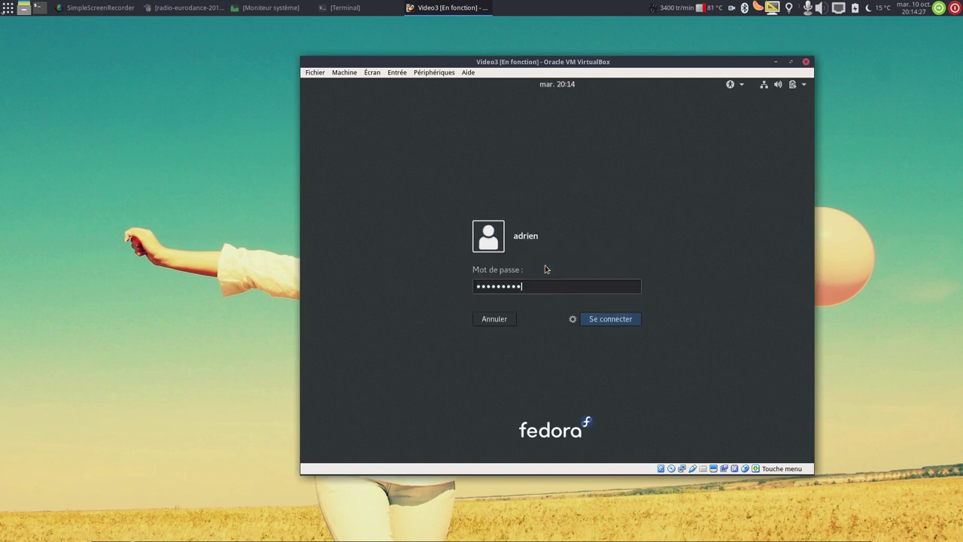
{"action": "key", "text": "Return"}
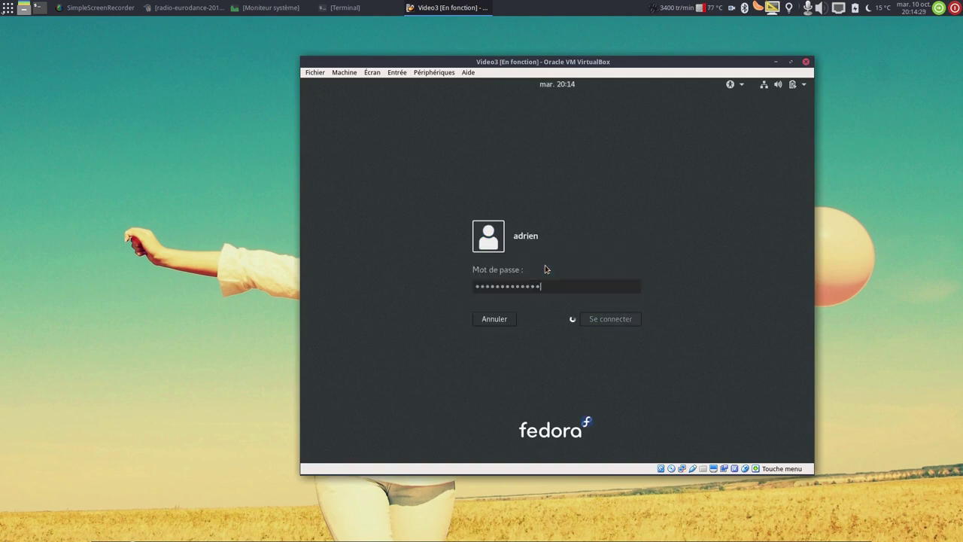
{"action": "type", "text": "••••••••••••"}
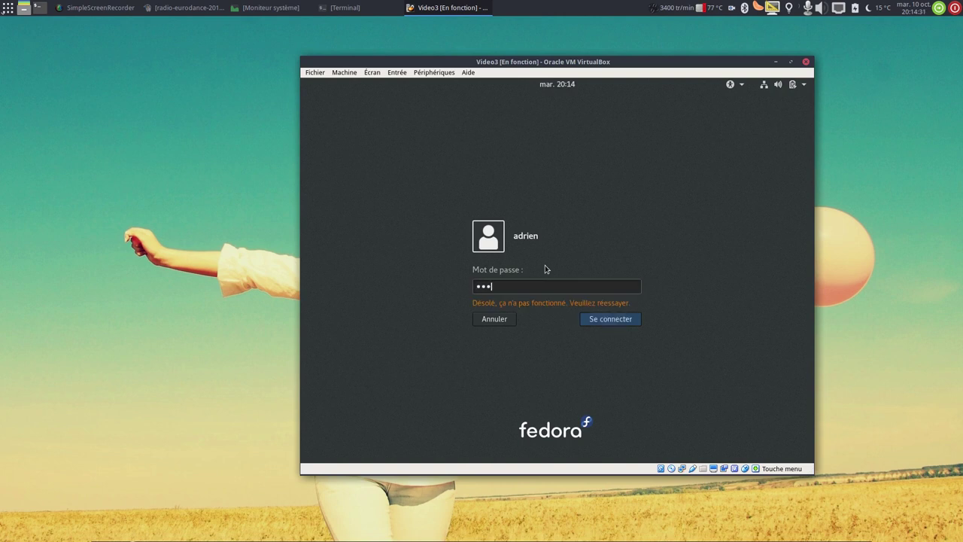
{"action": "key", "text": "Return"}
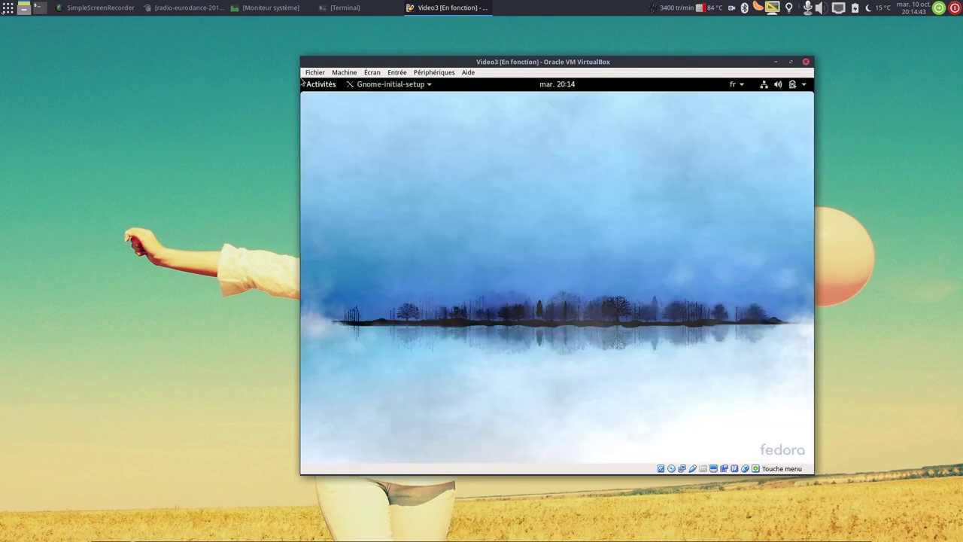
Go through Fedora's initial setup: French language, keyboard, privacy, skip online accounts, start Fedora.
{"action": "mouse_move", "coordinate": [303, 83]}
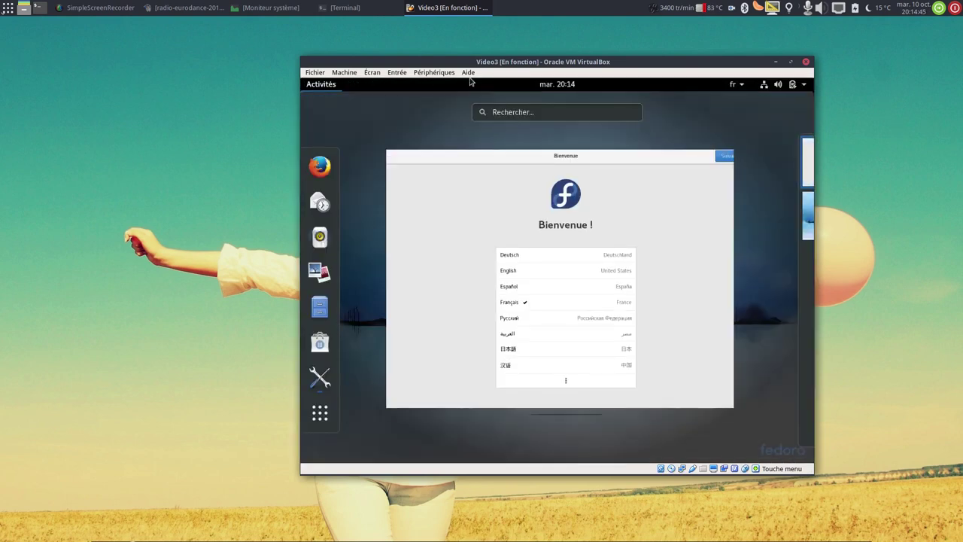
{"action": "left_click", "coordinate": [690, 202]}
{"action": "left_click", "coordinate": [780, 107]}
{"action": "left_click", "coordinate": [780, 106]}
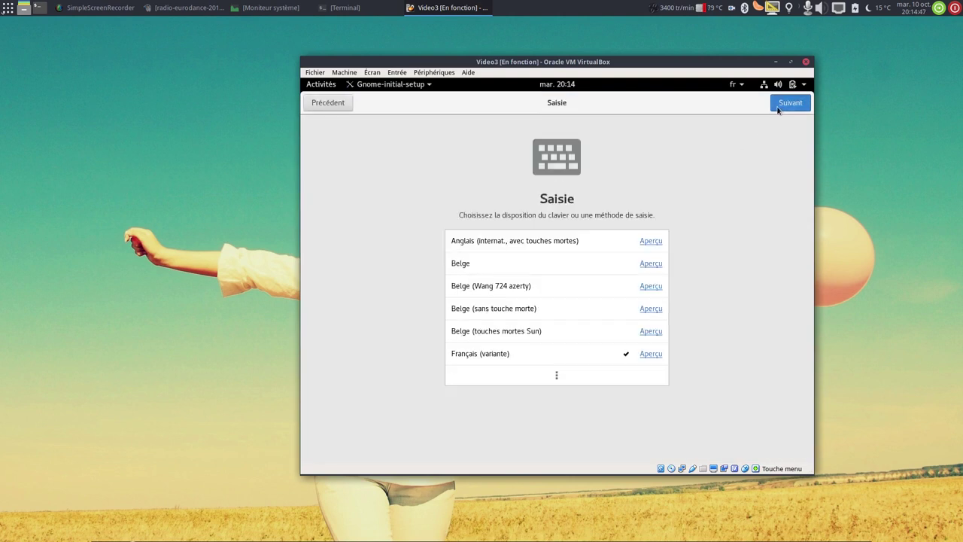
{"action": "left_click", "coordinate": [778, 108]}
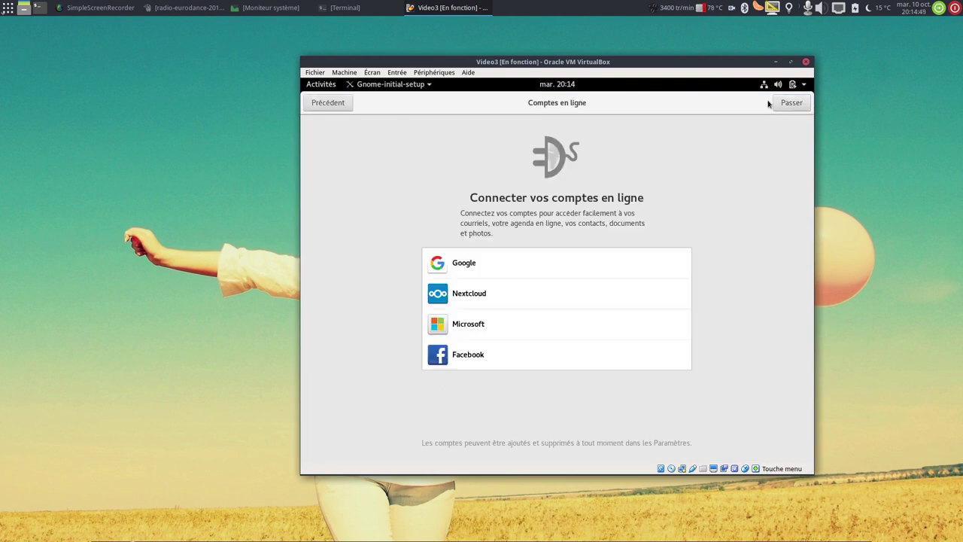
{"action": "left_click", "coordinate": [782, 108]}
{"action": "left_click", "coordinate": [545, 366]}
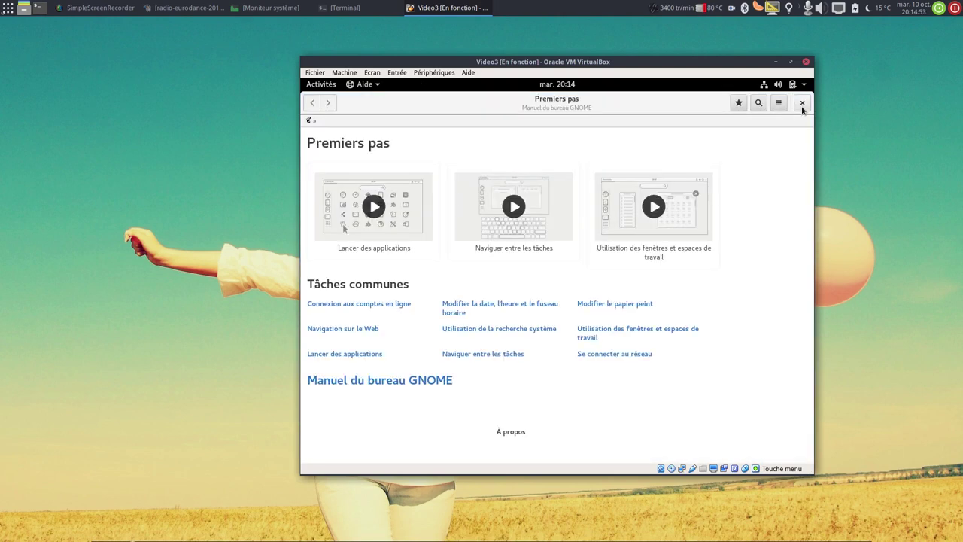
Close the Aide window and choose Redémarrer from the system menu's power options.
{"action": "left_click", "coordinate": [802, 102]}
{"action": "left_click", "coordinate": [804, 85]}
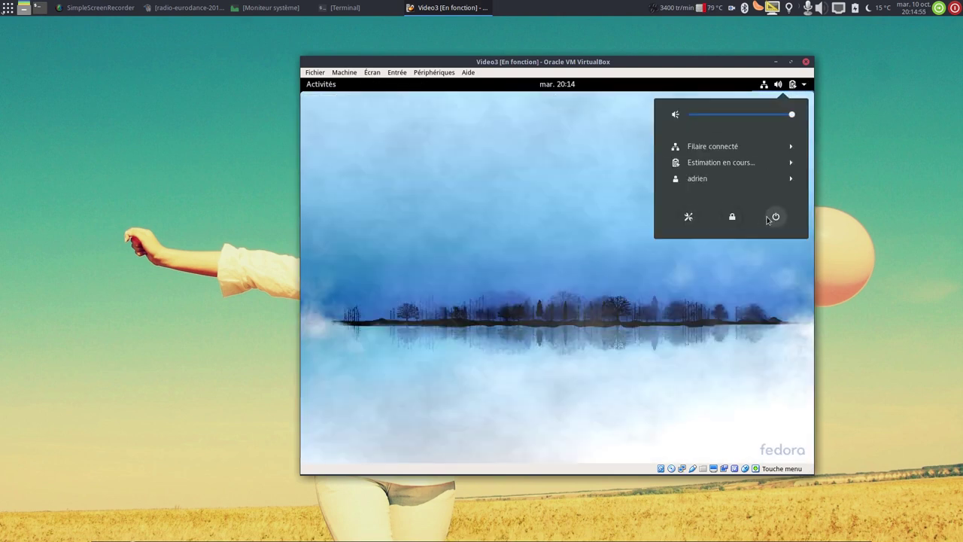
{"action": "left_click", "coordinate": [775, 216]}
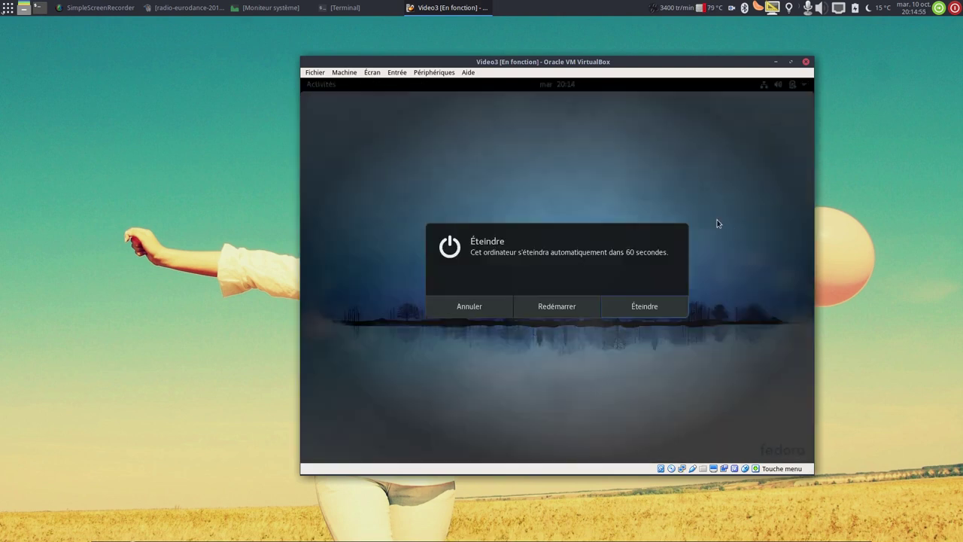
{"action": "left_click", "coordinate": [540, 314]}
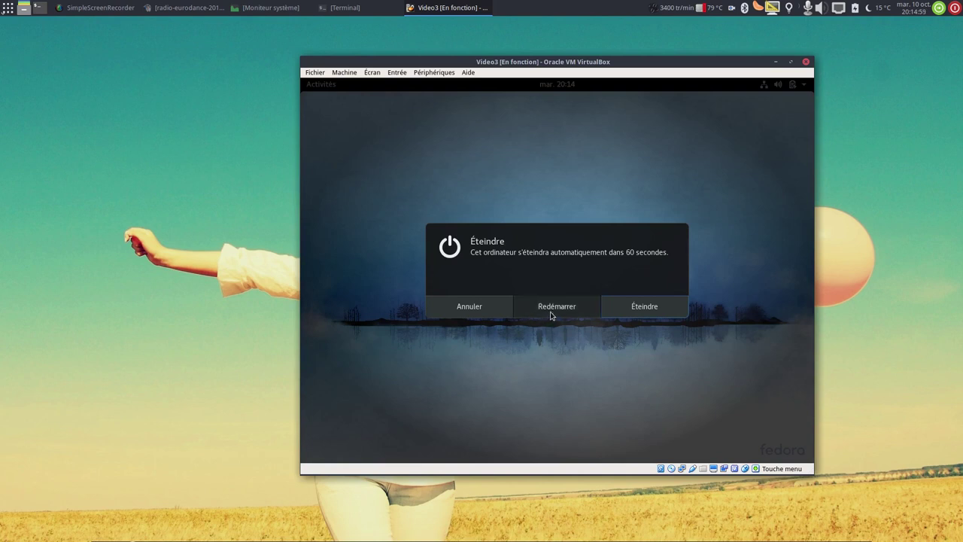